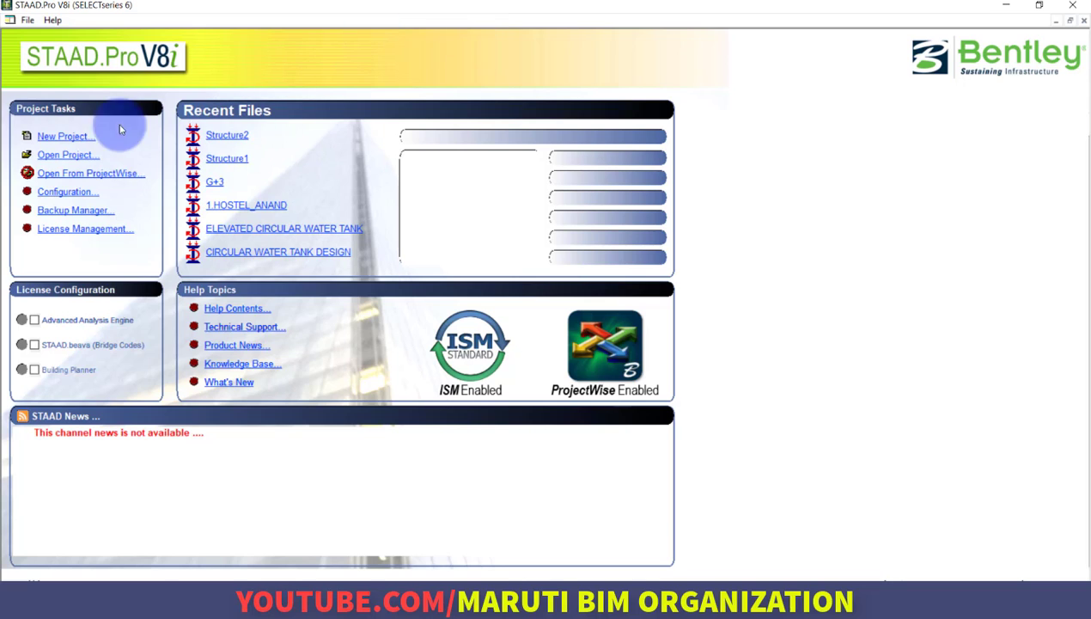
Create a new Space model named STEEL TOWER 1 in metres and kilonewtons, starting with adding beams
click(74, 140)
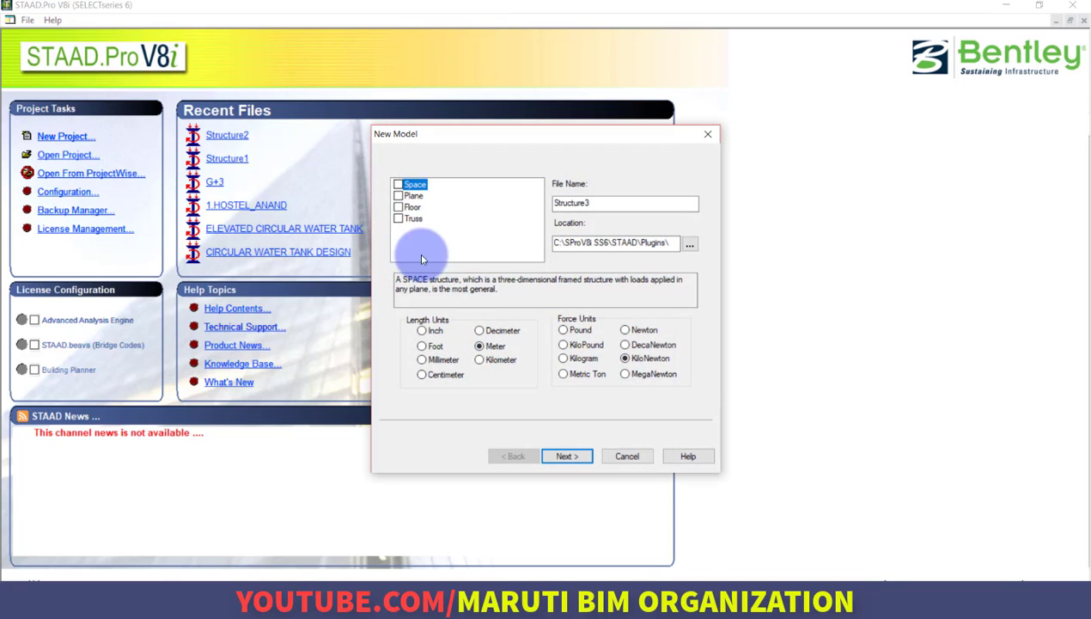
click(396, 188)
double_click(592, 202)
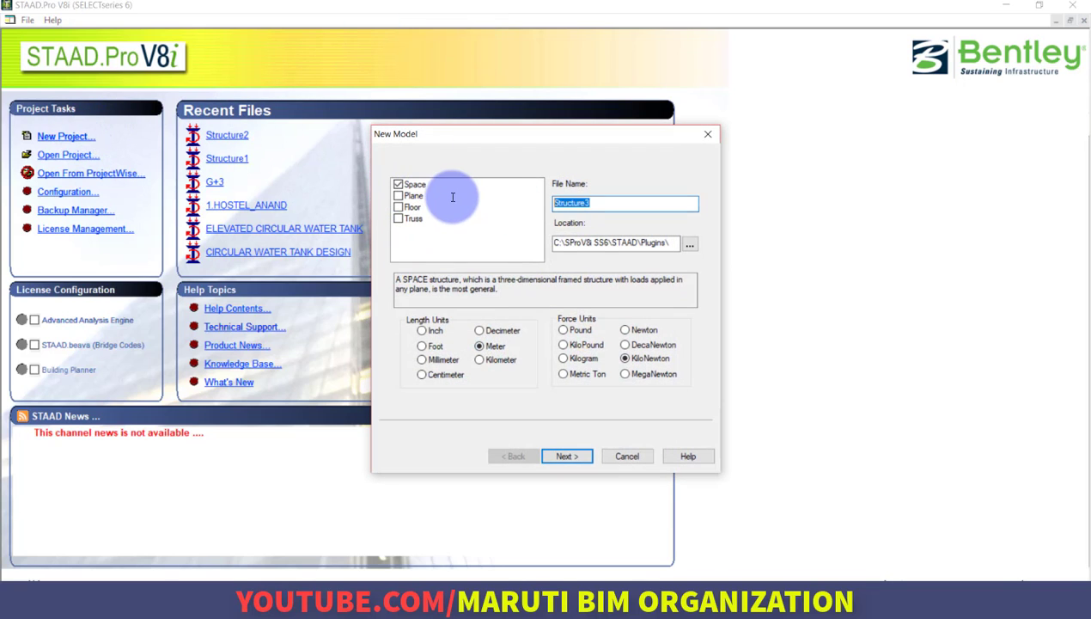
double_click(627, 202)
text(s)
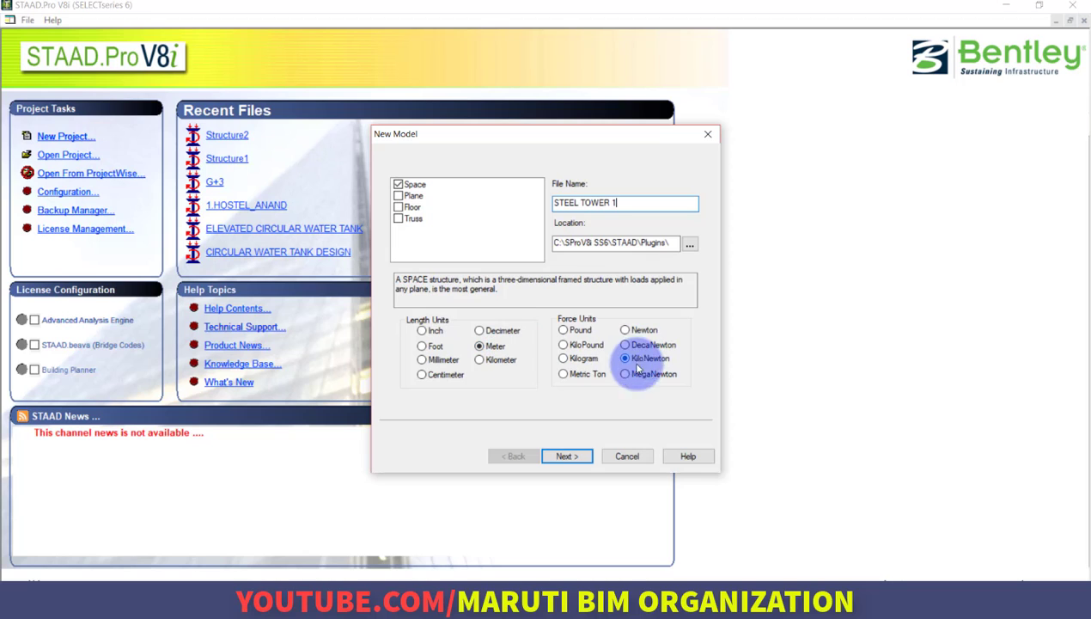
click(571, 455)
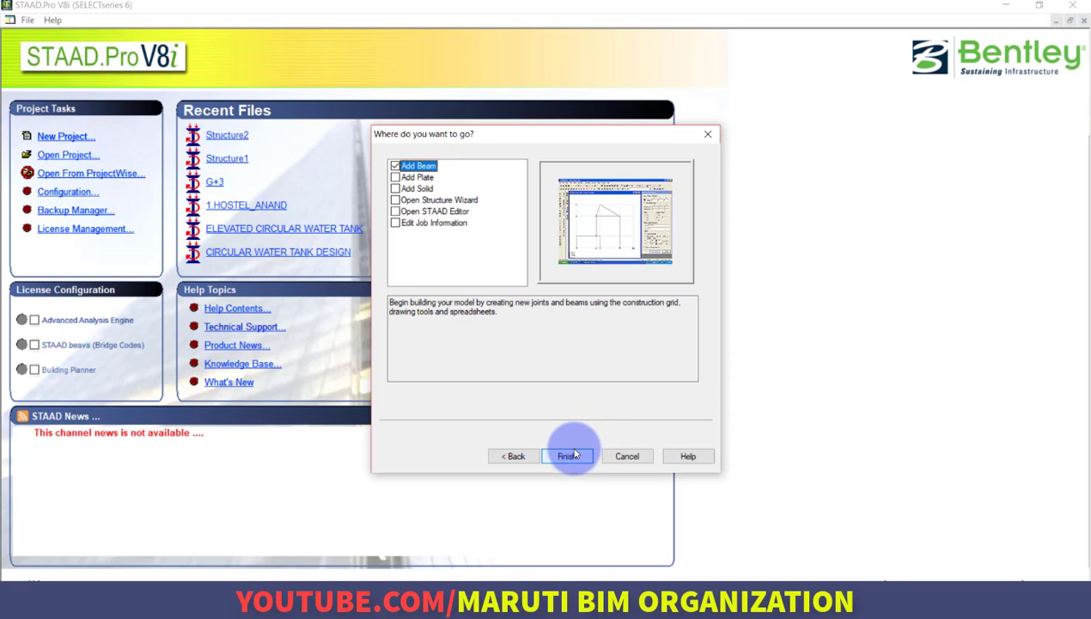
click(569, 456)
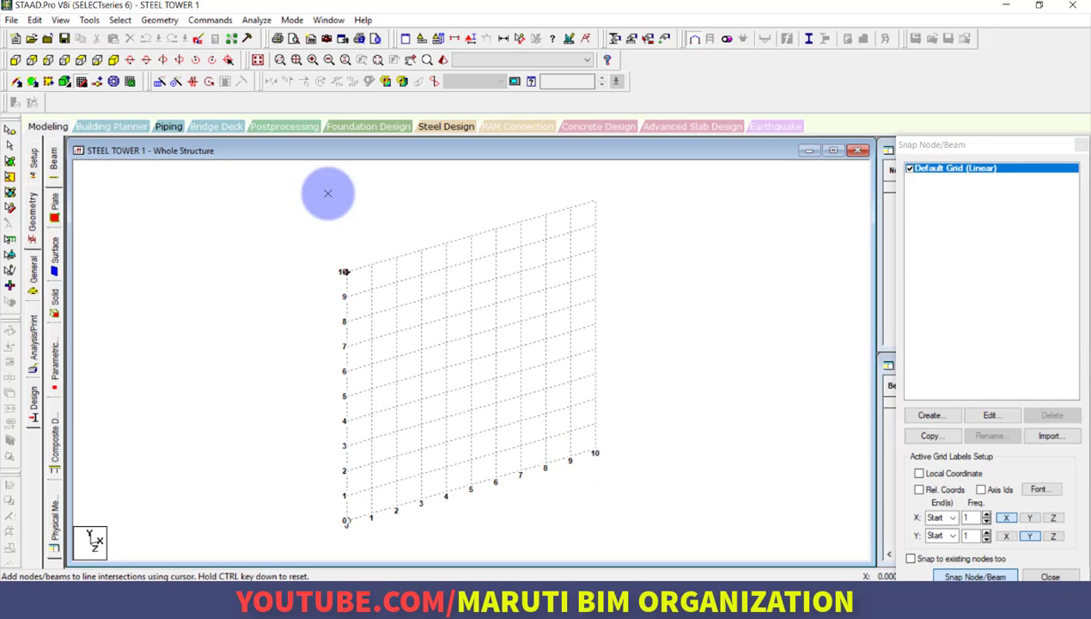
Change the plane of the default linear grid to X-Z
click(336, 282)
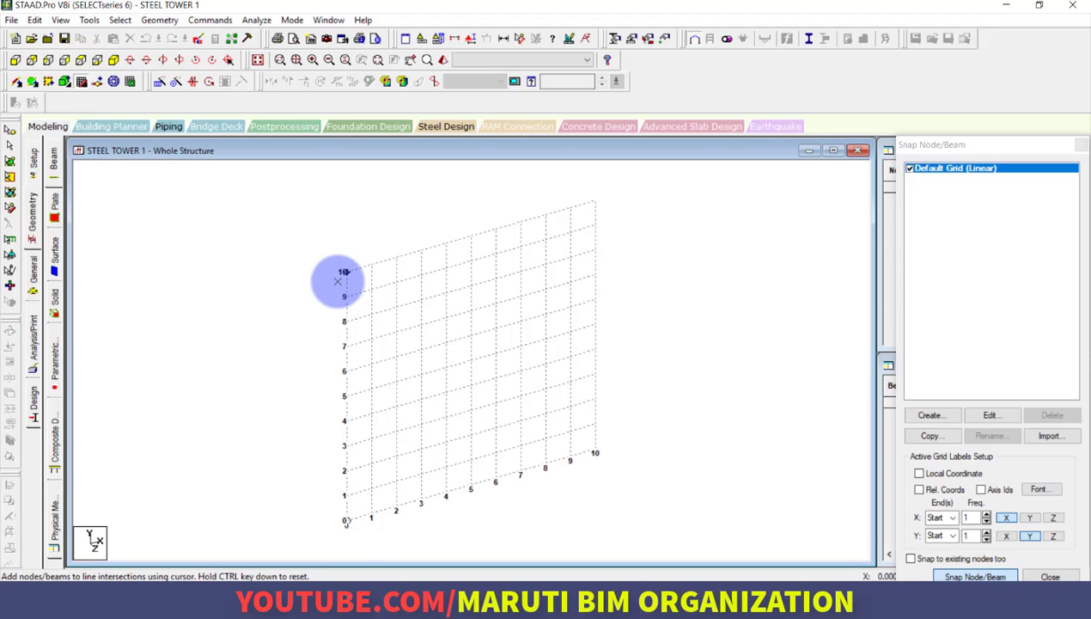
click(1016, 425)
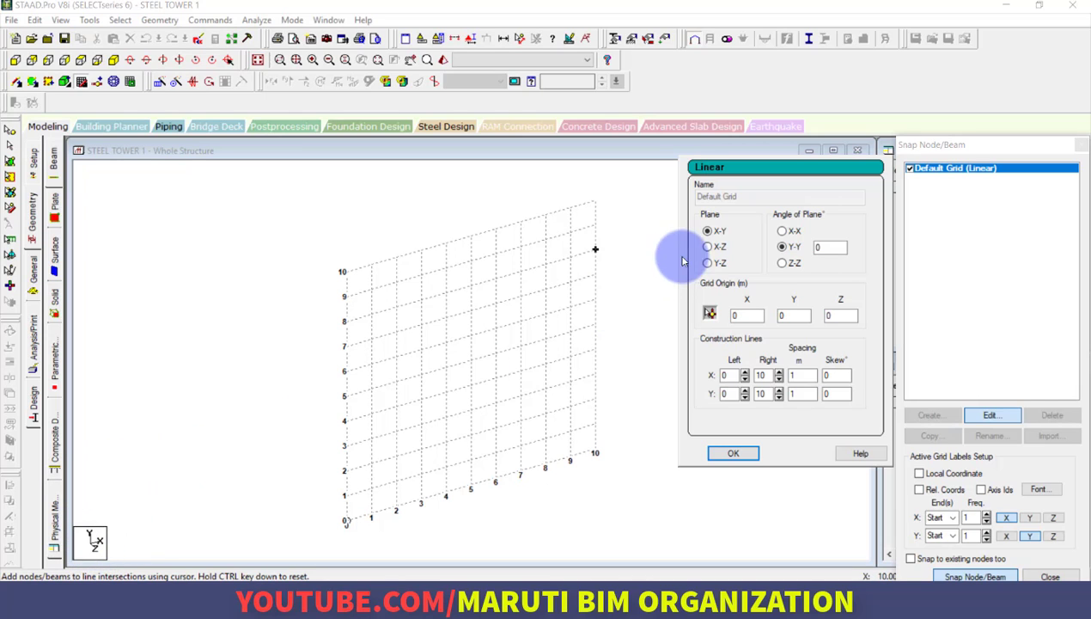
click(718, 248)
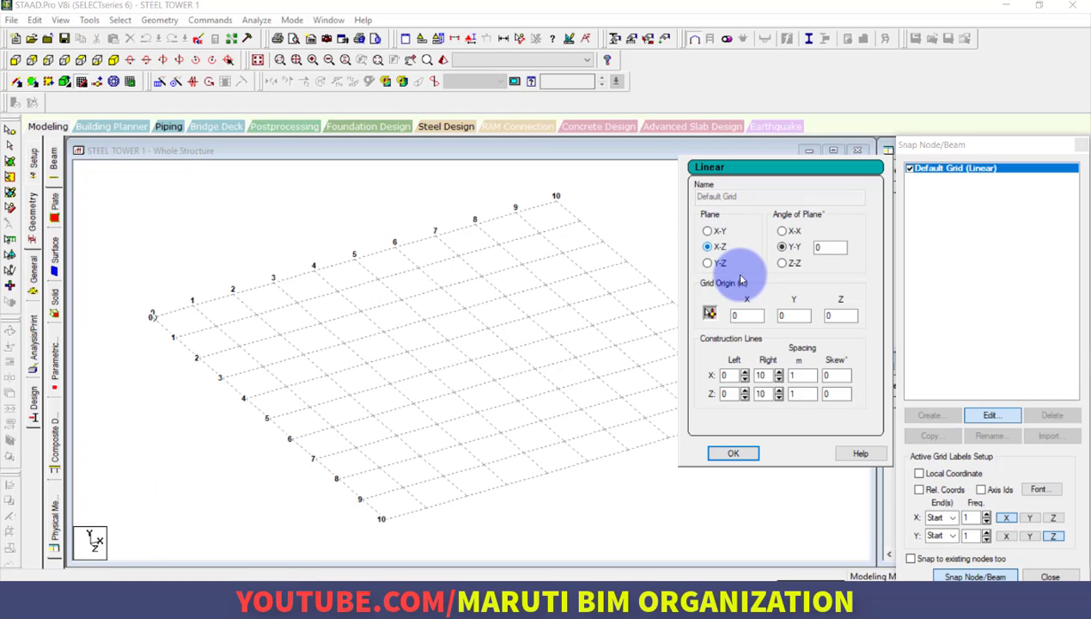
click(735, 453)
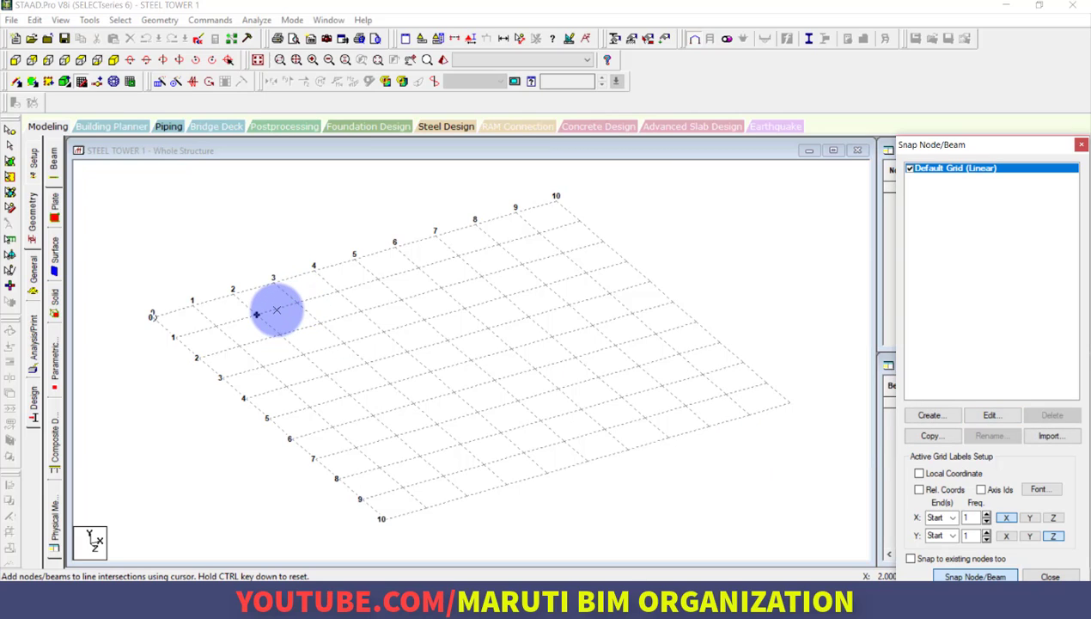
Try a 2 m square of beams in mid-grid, from X 4, Z 4 to X 6, Z 6
click(407, 351)
click(488, 328)
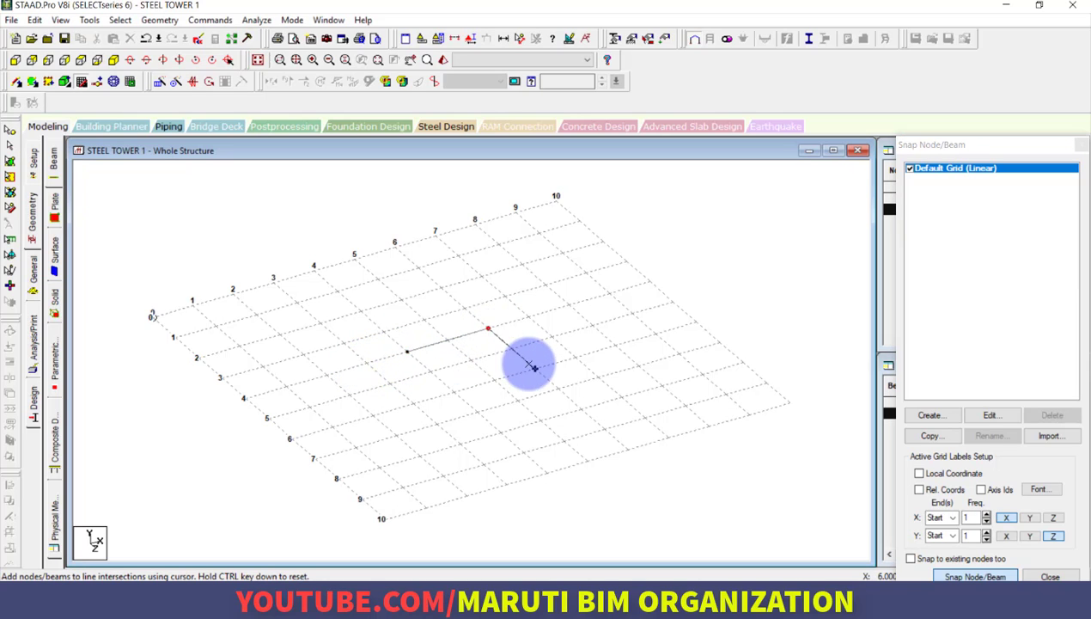
click(535, 368)
click(453, 392)
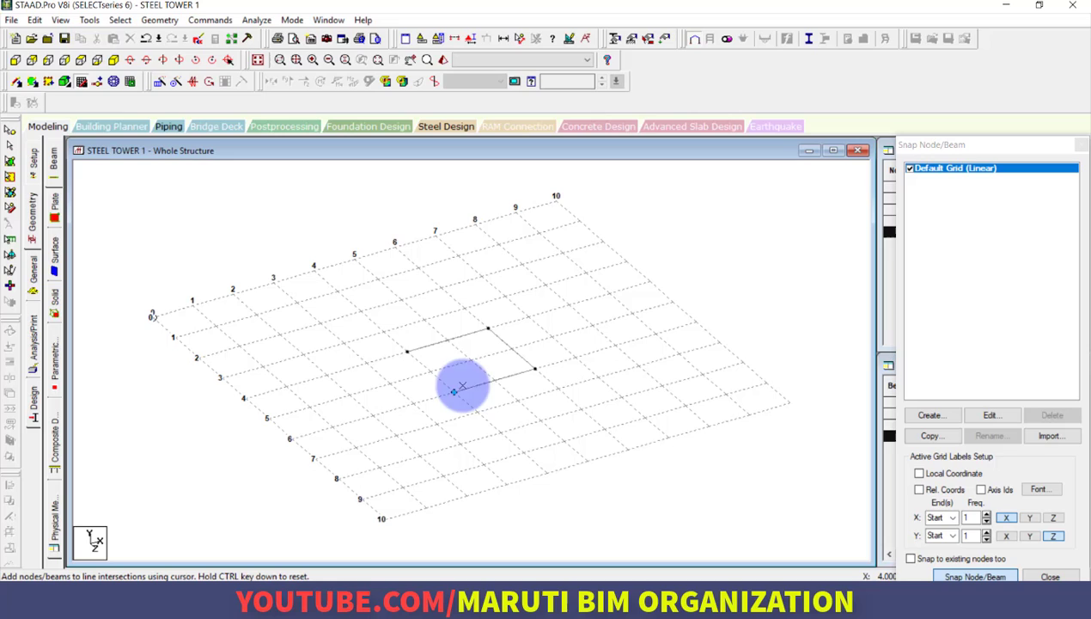
click(407, 352)
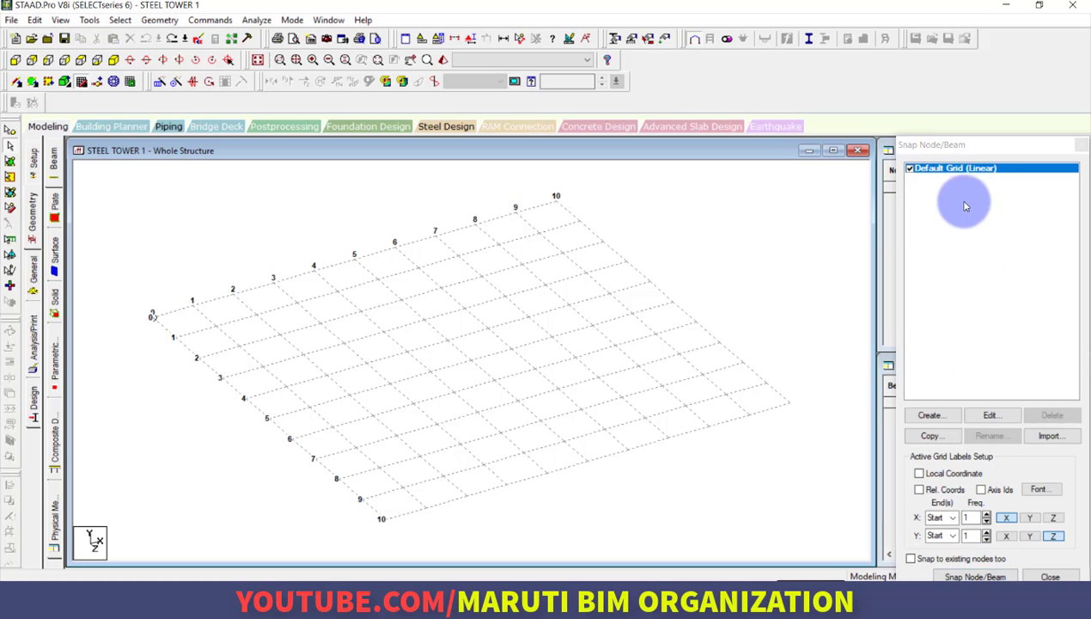
Place separate, unconnected nodes at the four corners of the 10 m by 10 m X-Z grid with Snap Node/Beam
drag(959, 145, 934, 103)
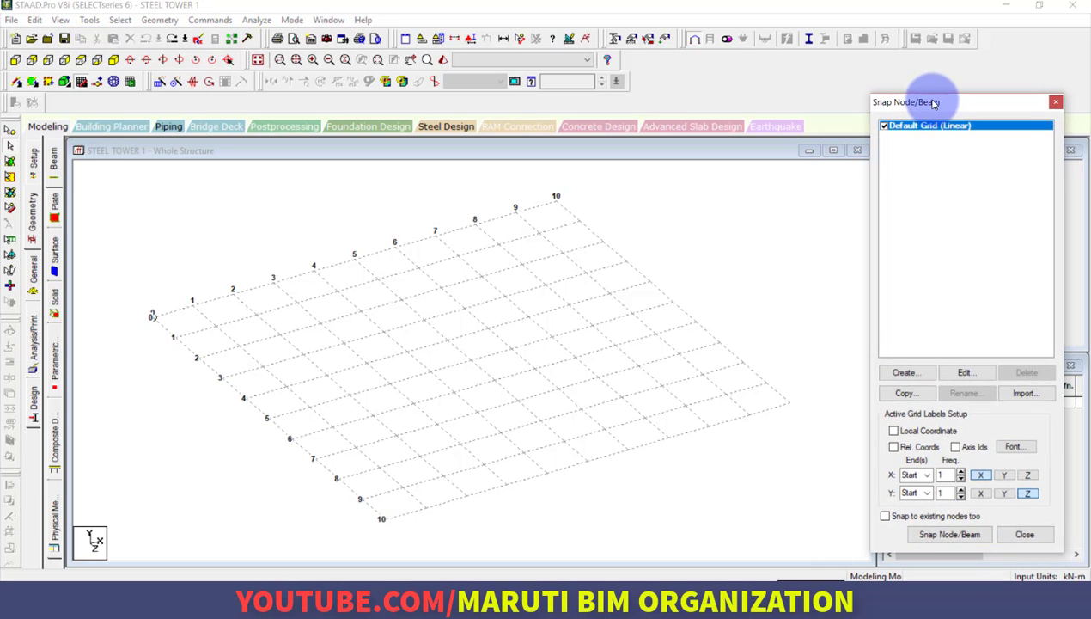
click(964, 533)
click(172, 325)
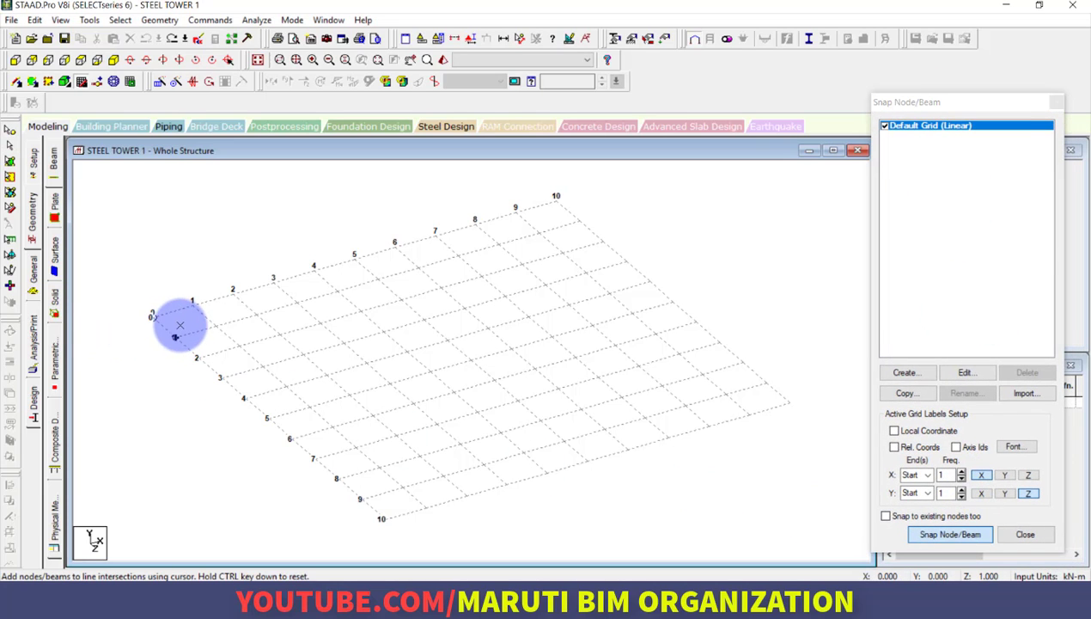
click(167, 319)
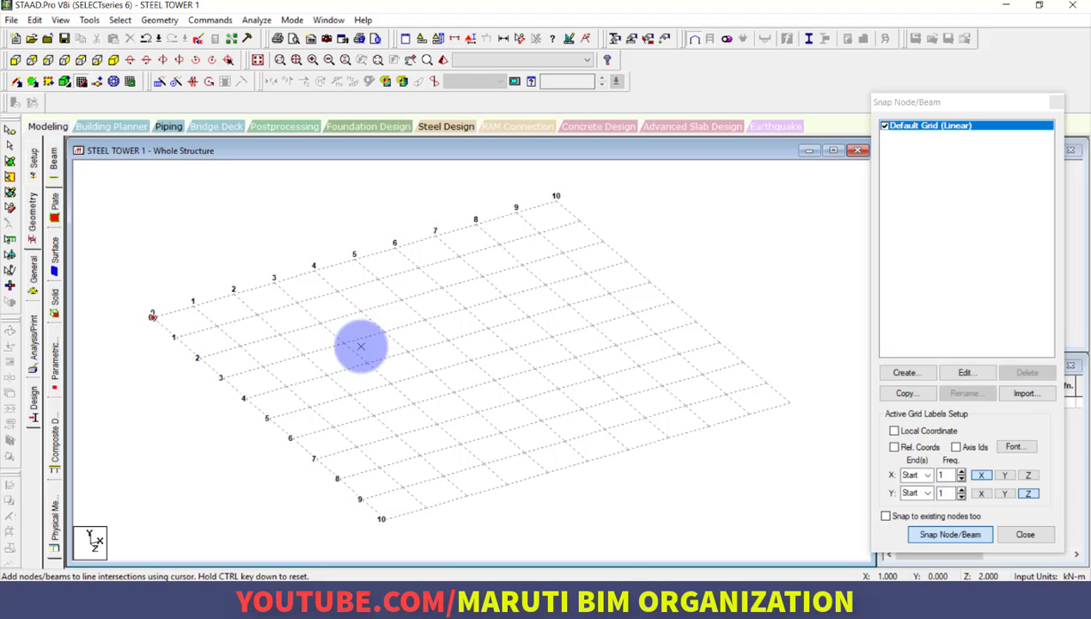
click(556, 198)
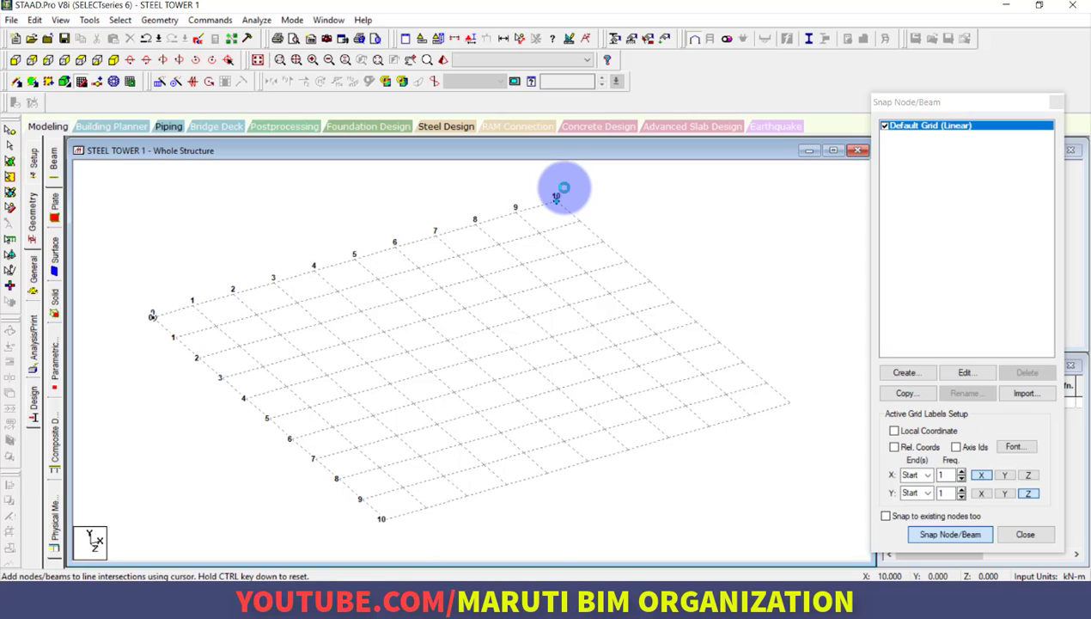
click(790, 402)
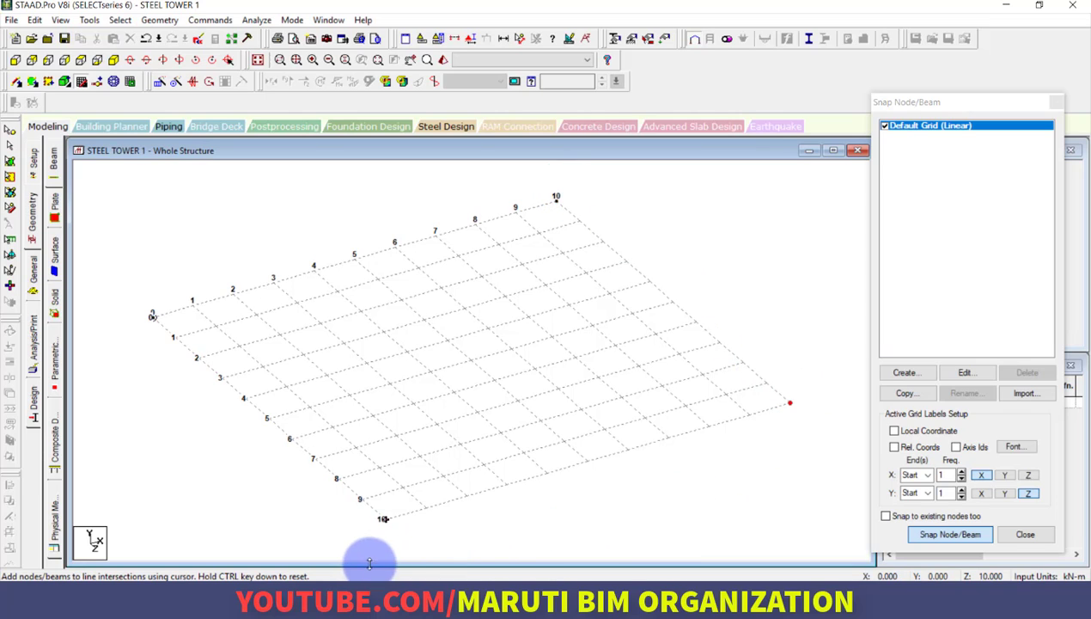
click(381, 518)
click(569, 304)
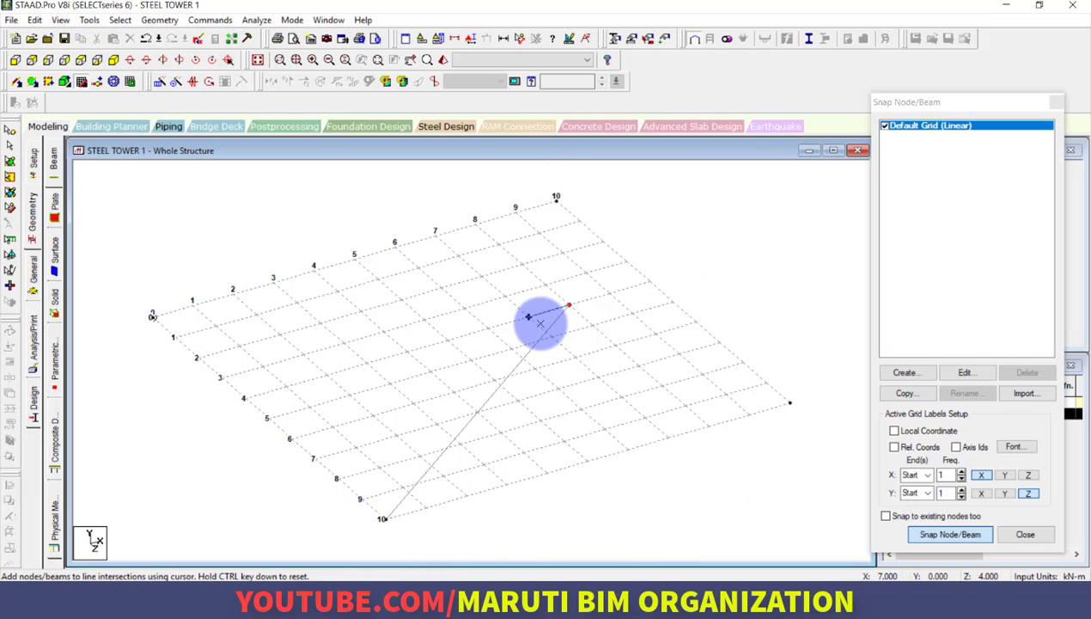
key(Escape)
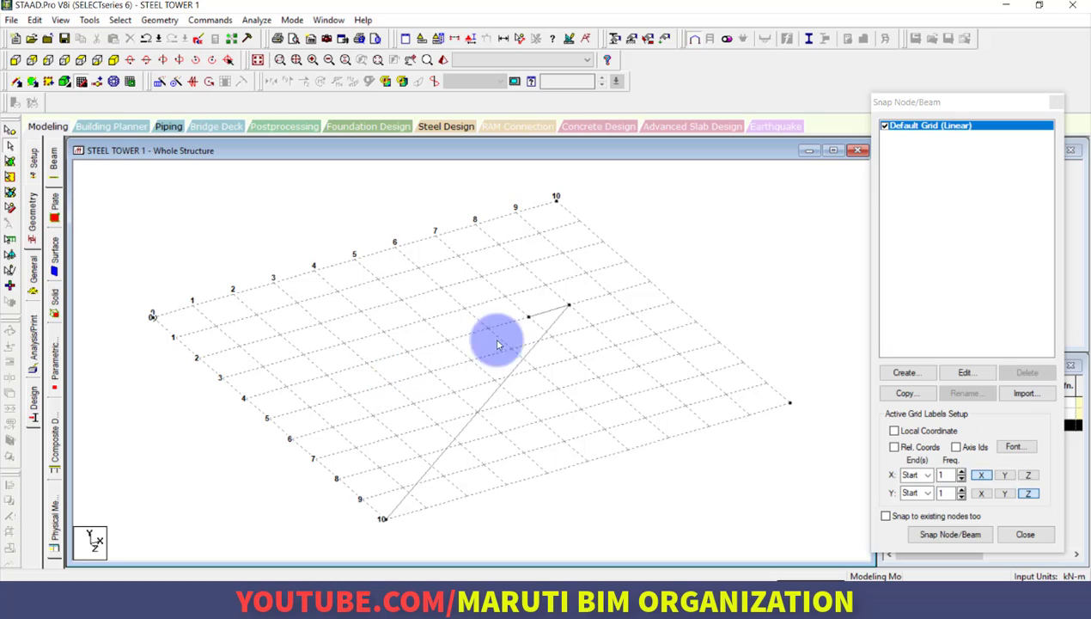
Delete the two stray beams: the long diagonal from the Z = 10 corner node and the short one in mid-grid
scroll(555, 322, down, 1)
scroll(567, 327, up, 2)
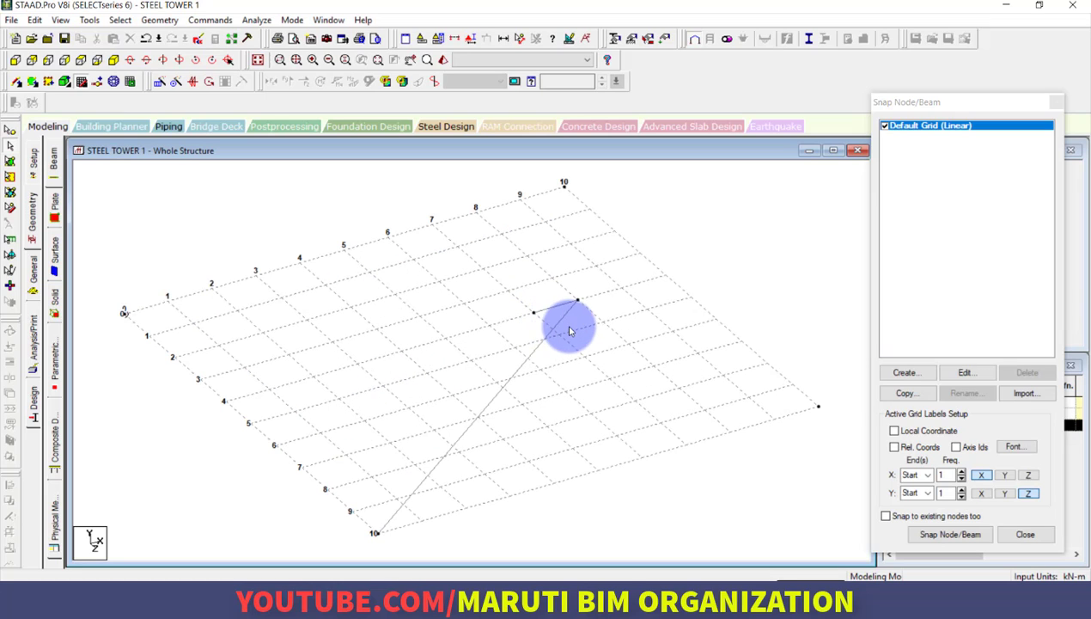
click(563, 324)
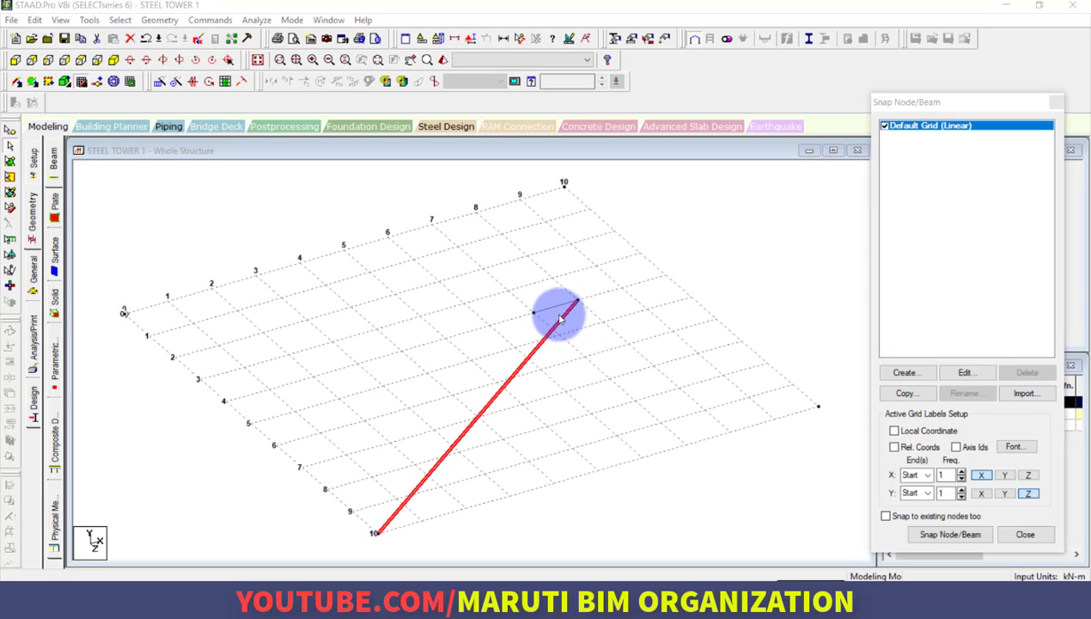
key(Delete)
click(560, 324)
click(581, 327)
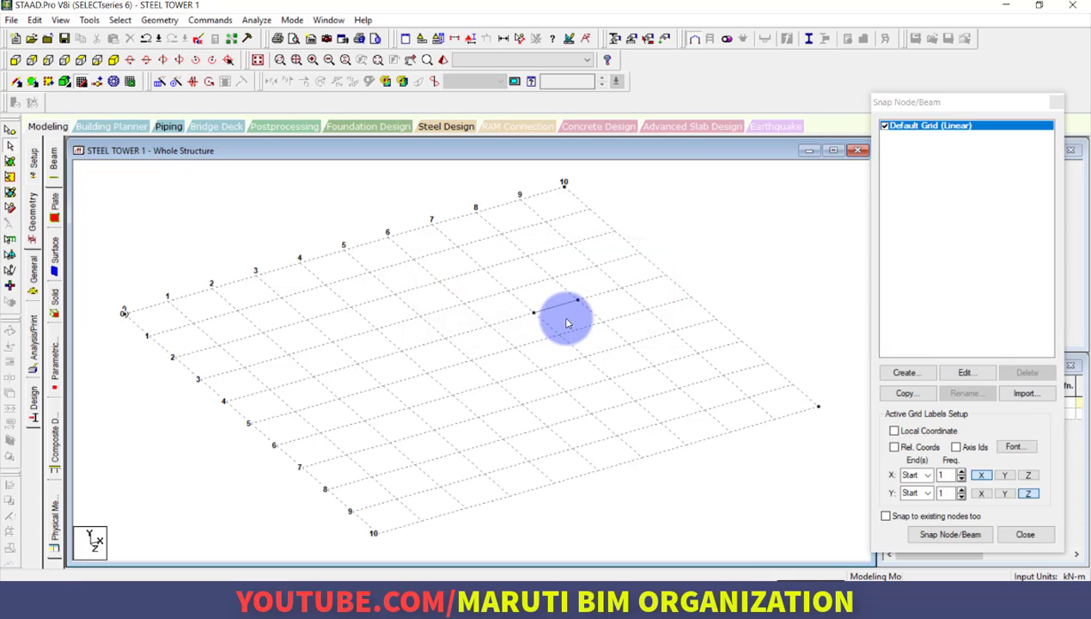
click(551, 310)
key(Delete)
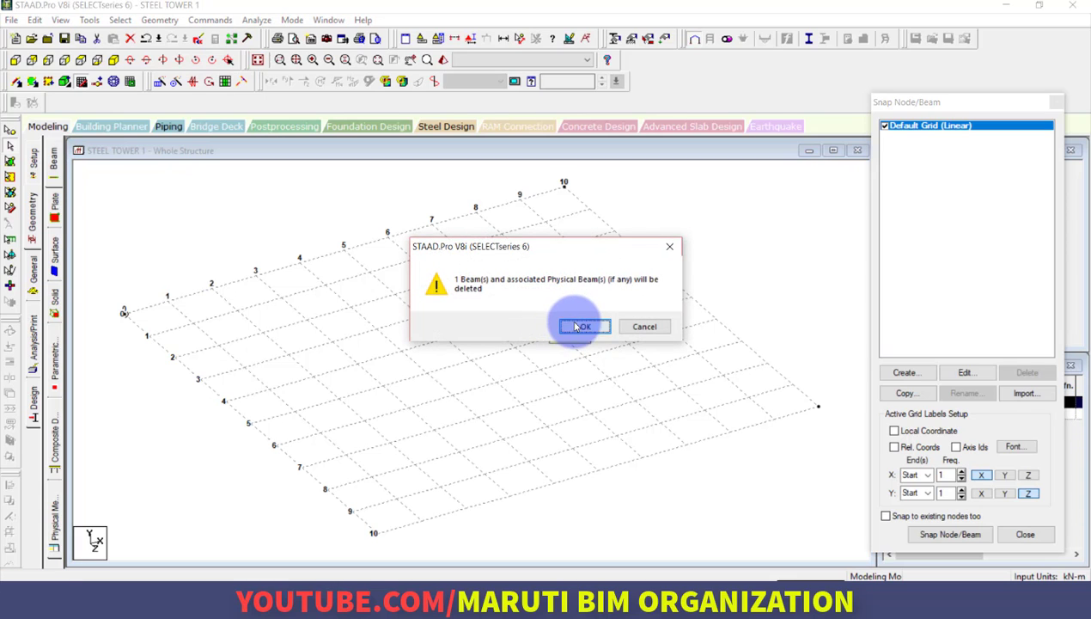
click(579, 326)
click(574, 327)
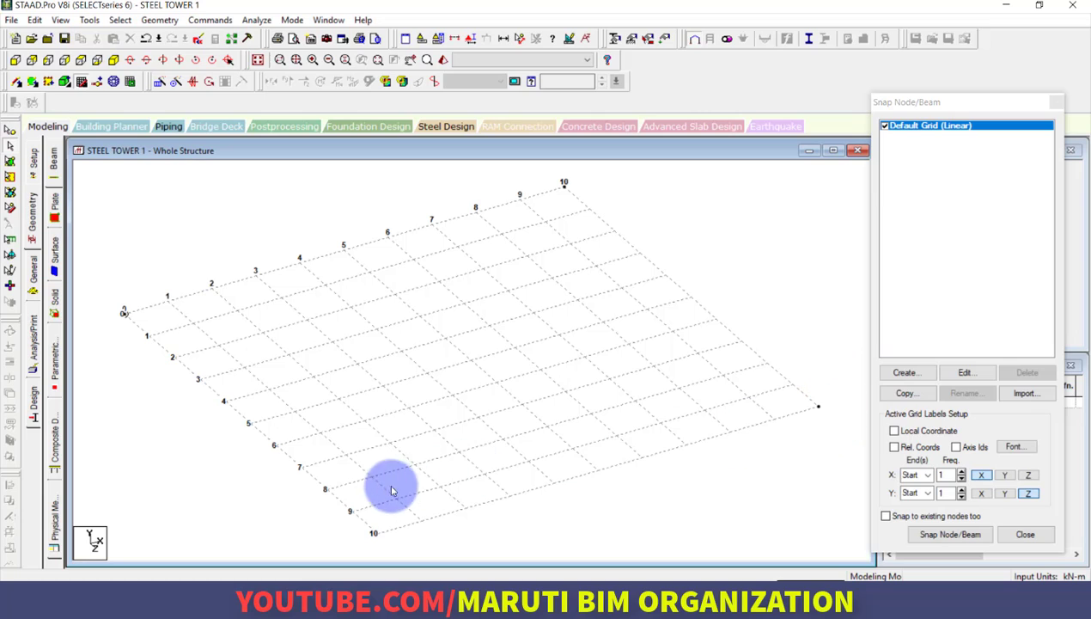
click(932, 534)
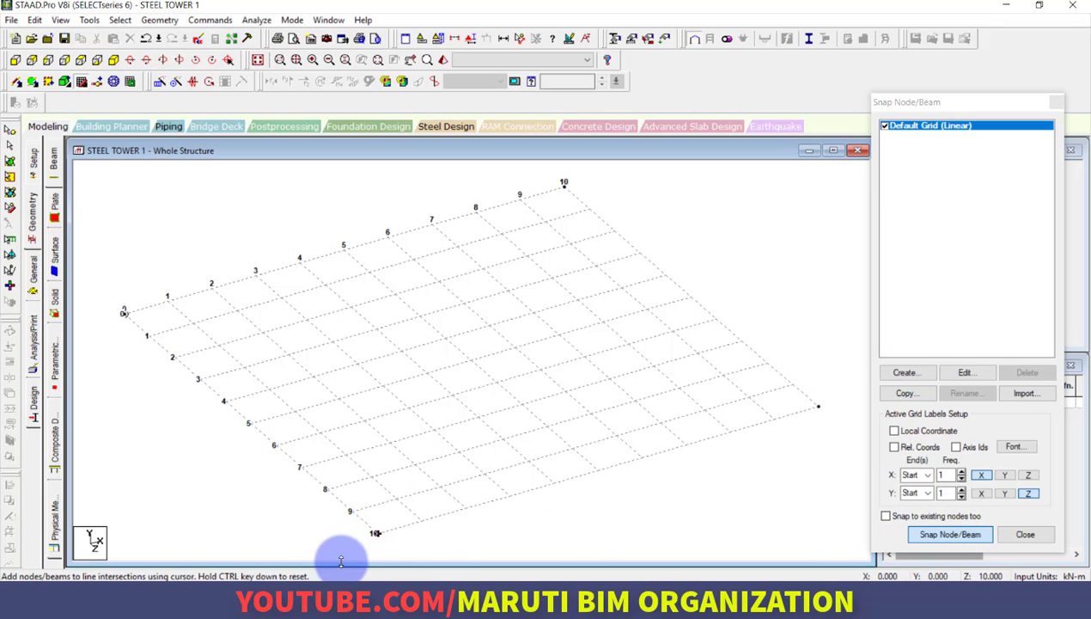
click(378, 533)
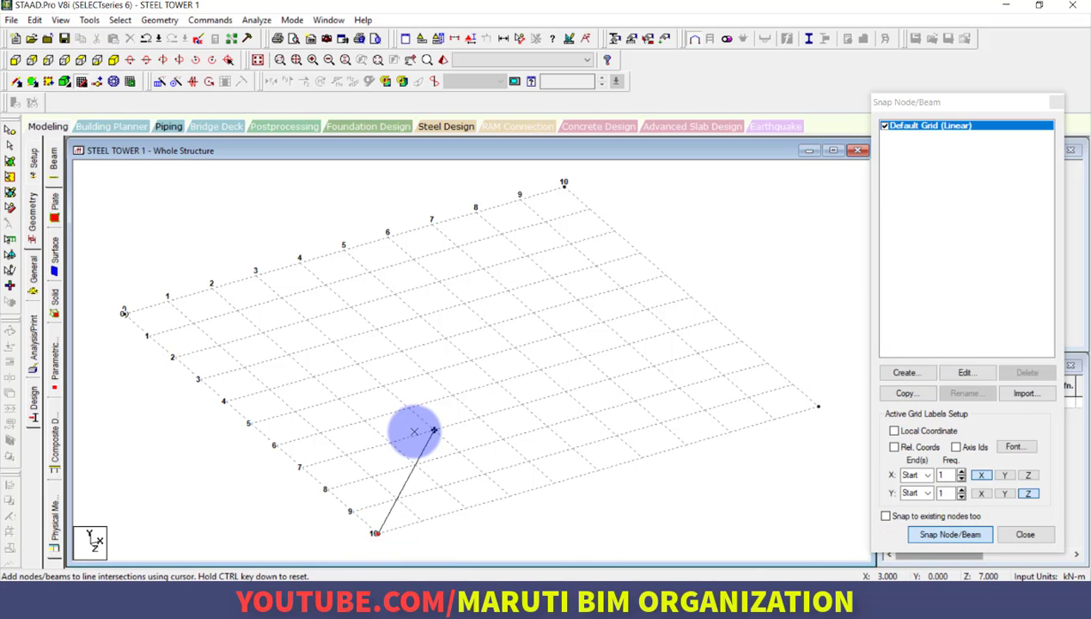
key(Escape)
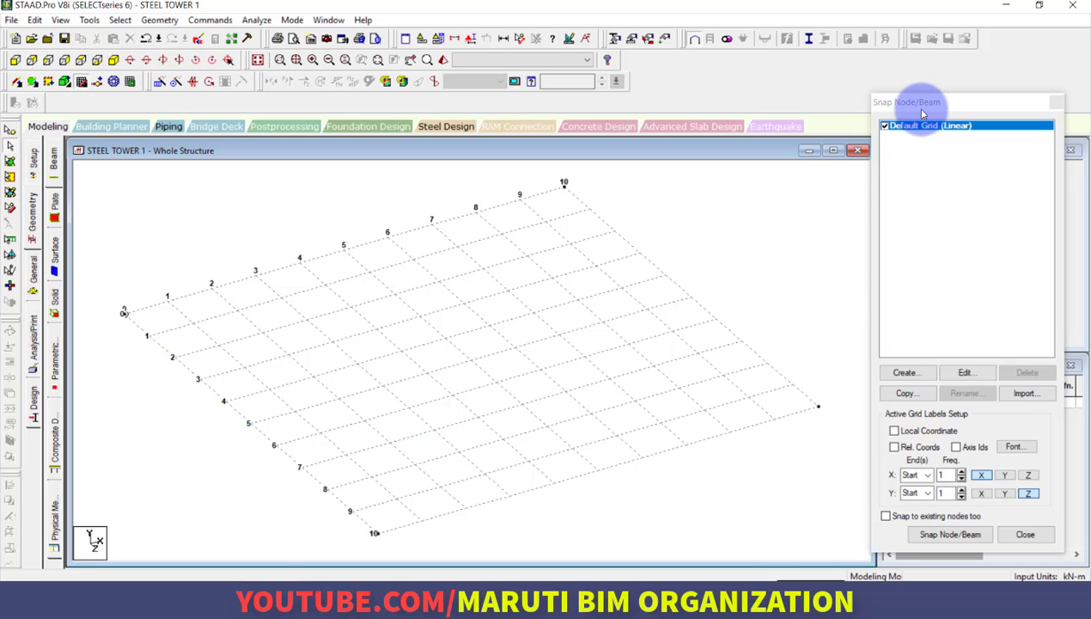
Check node 4 in the node table and set the X-Z grid's origin to Y = 3 m
drag(923, 111, 709, 114)
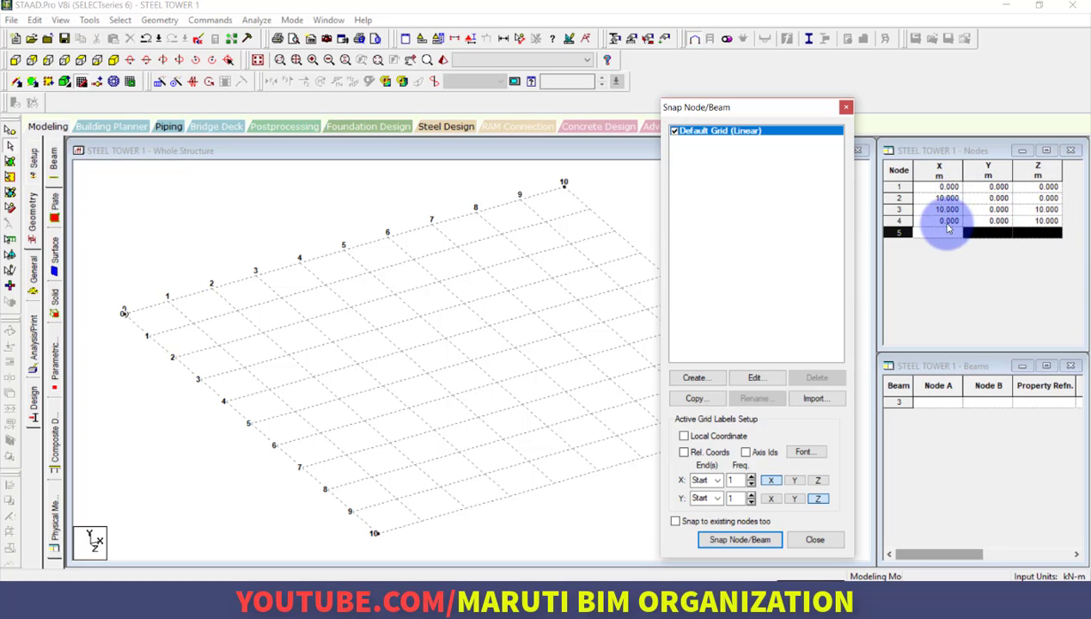
click(894, 222)
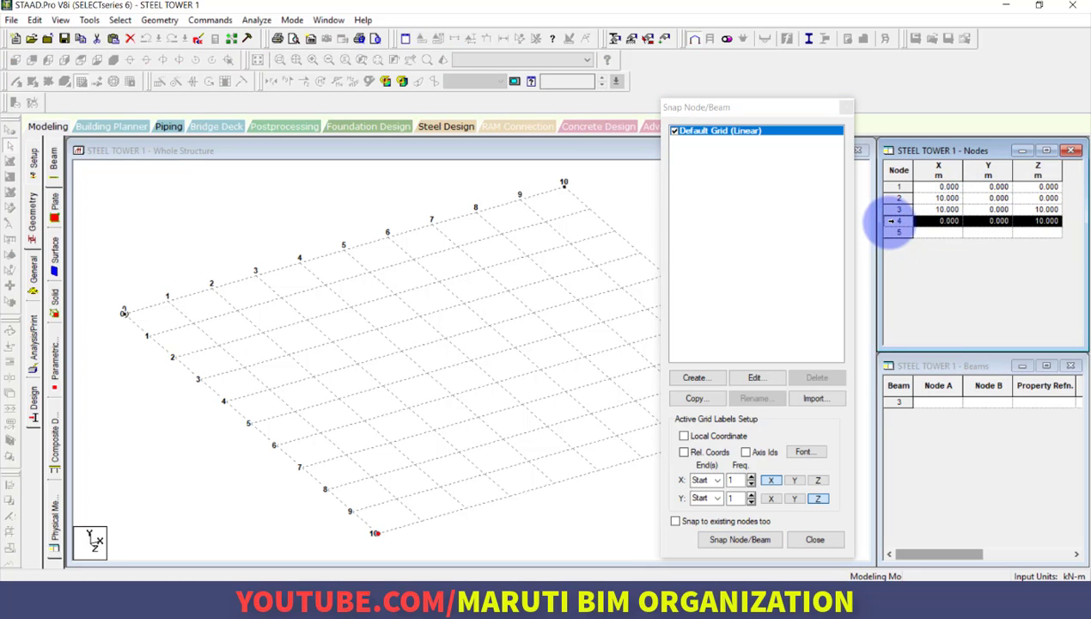
drag(773, 116, 969, 89)
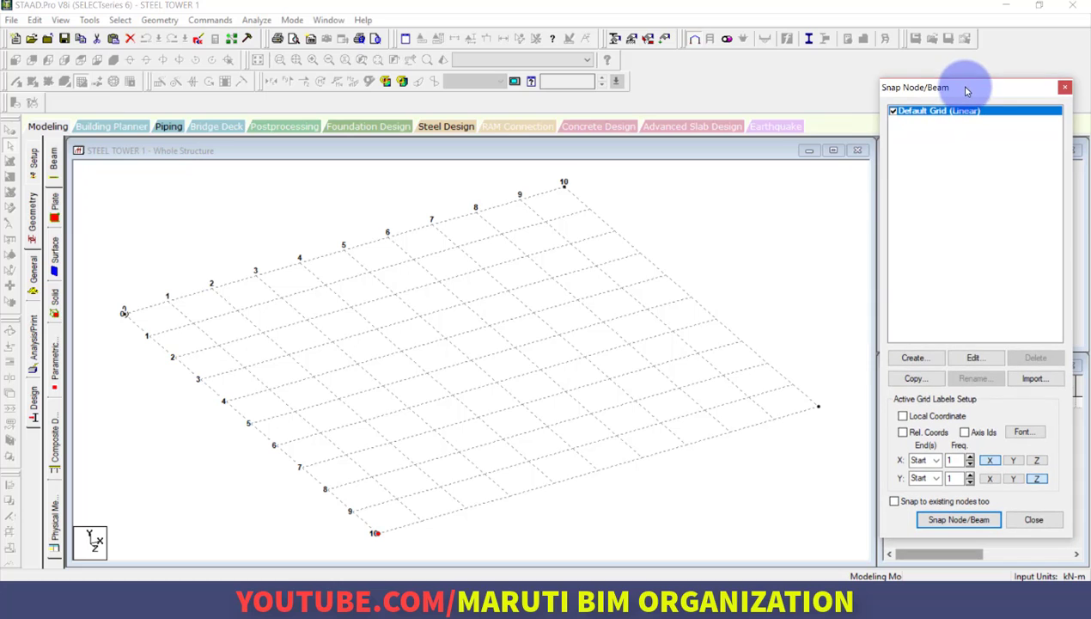
click(974, 358)
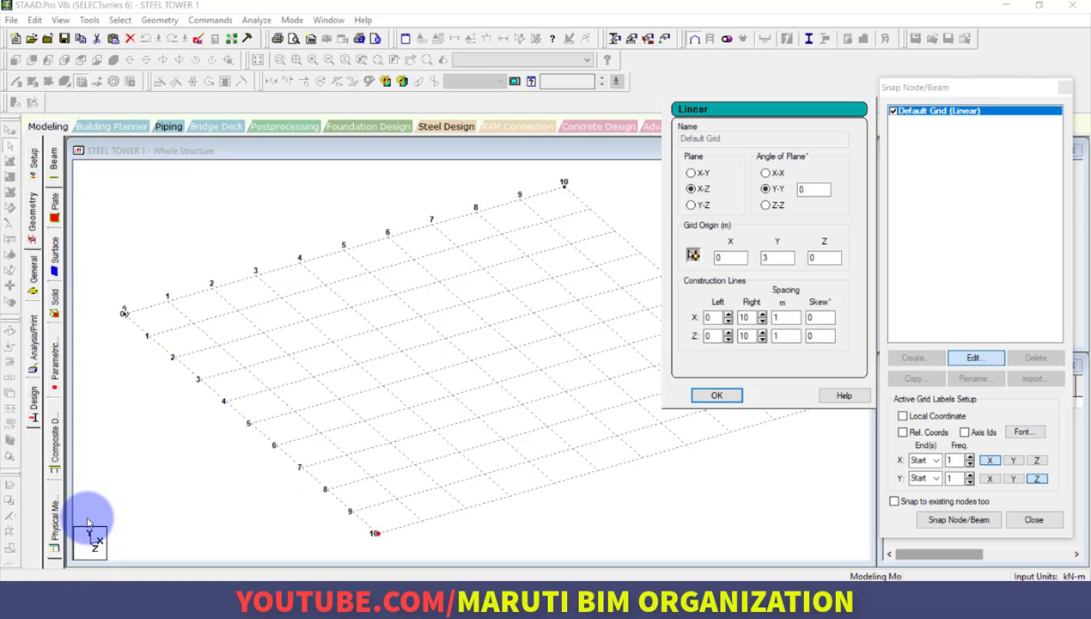
click(719, 397)
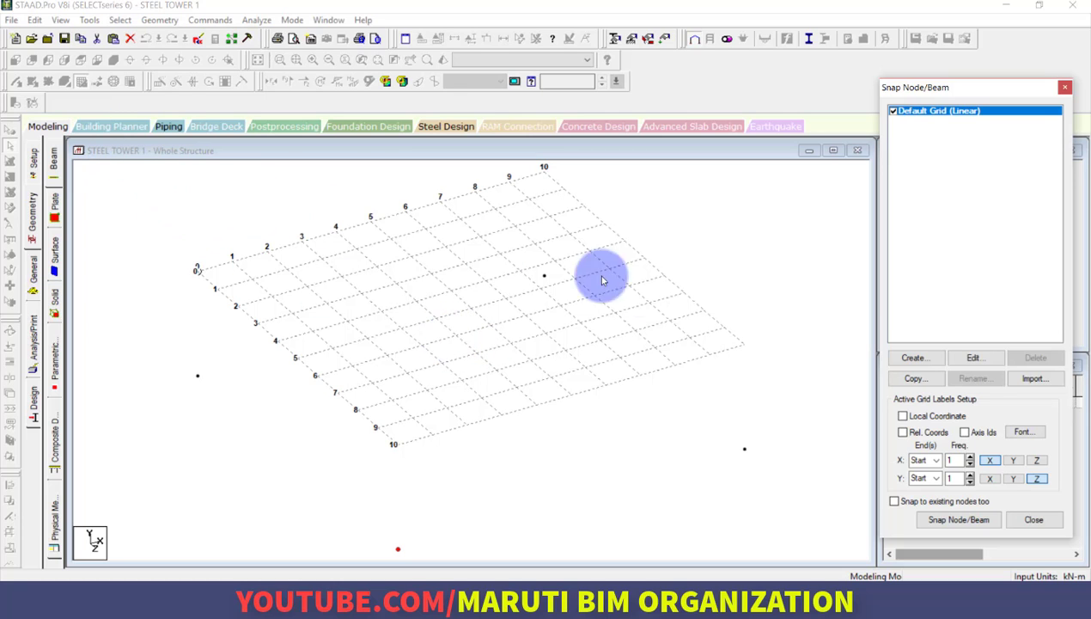
Snap two connected beams on the raised grid through (1, 3, 2), (1, 3, 1) and (2, 3, 3)
click(959, 518)
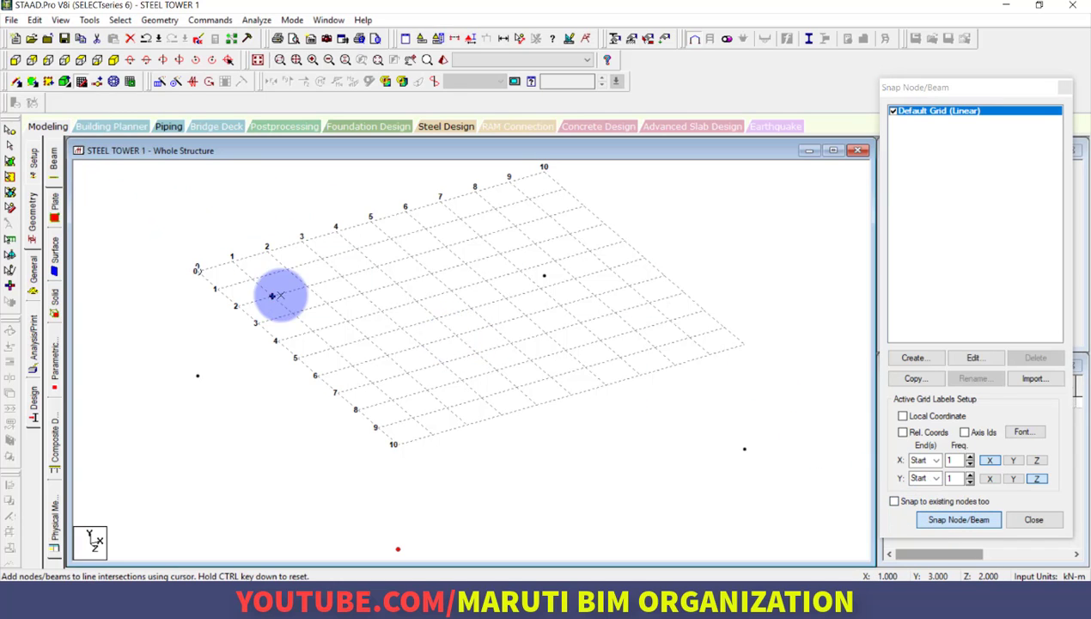
click(252, 279)
click(327, 303)
key(Escape)
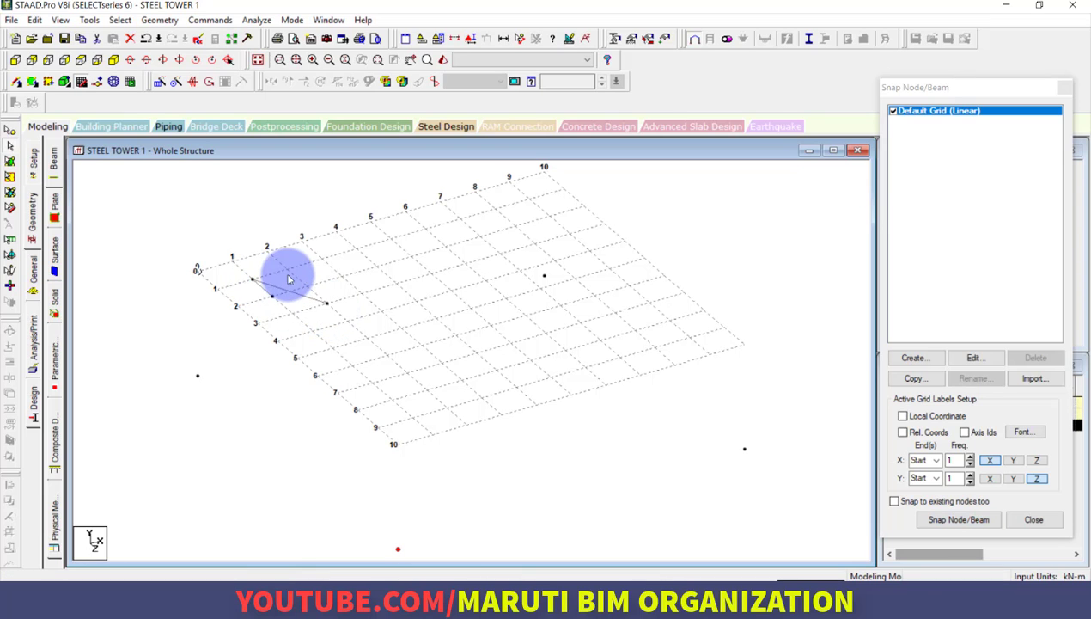
drag(904, 89, 722, 62)
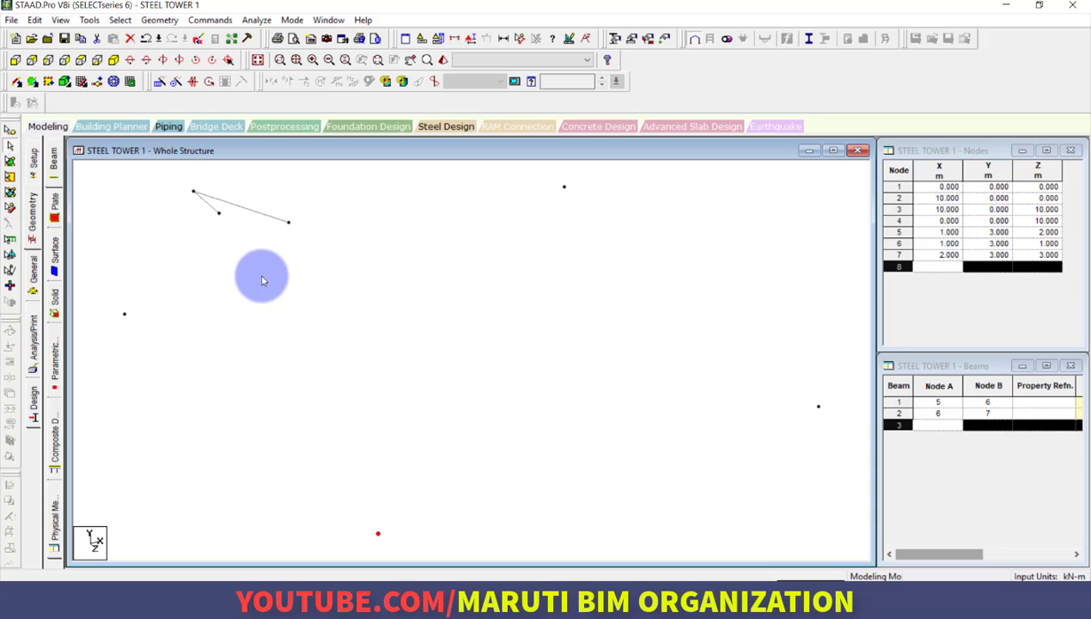
Delete the two beams that meet at (1, 3, 1) on the raised grid, together with the nodes they leave unattached
click(81, 84)
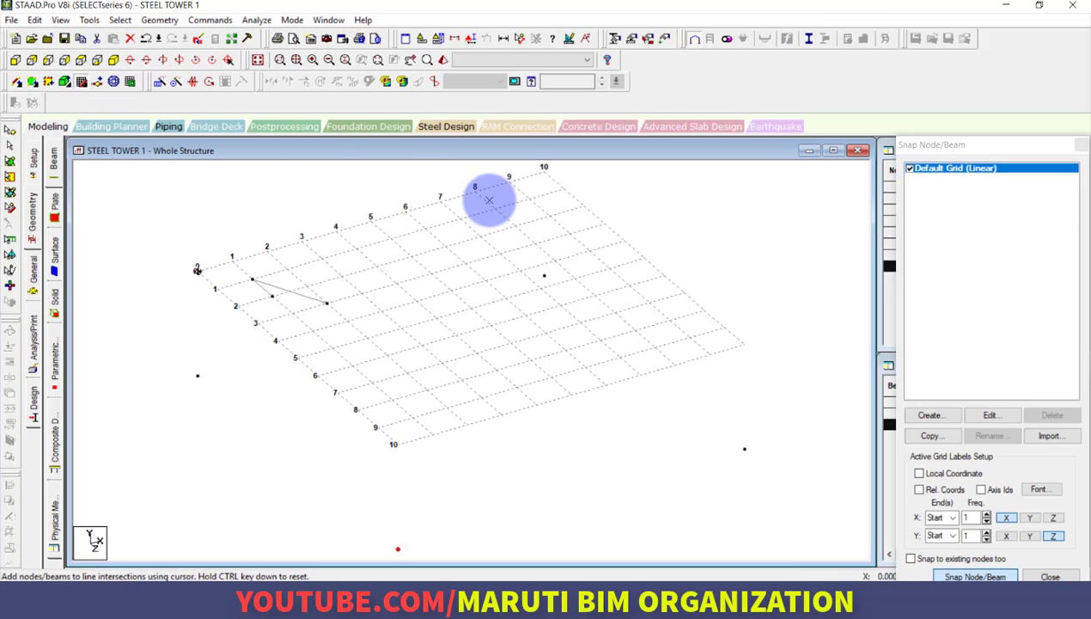
click(286, 293)
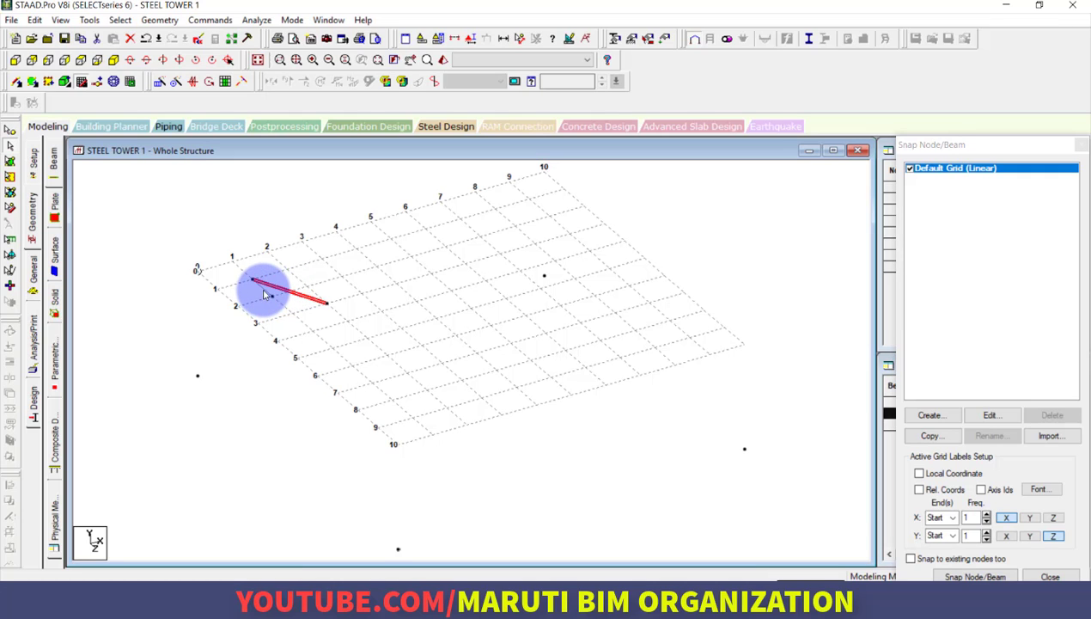
key(Delete)
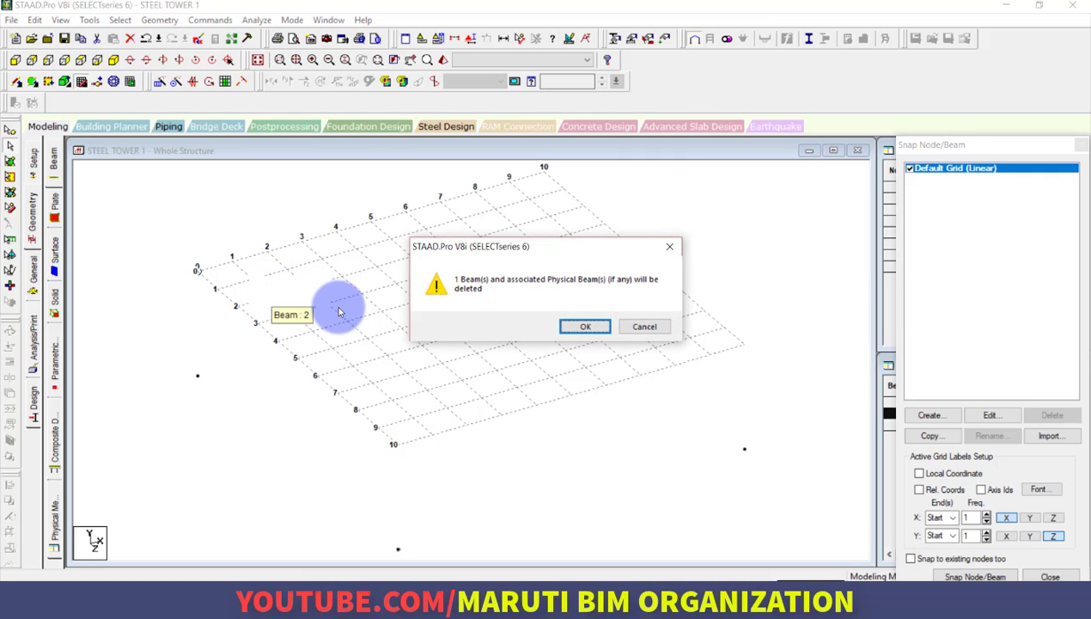
click(589, 325)
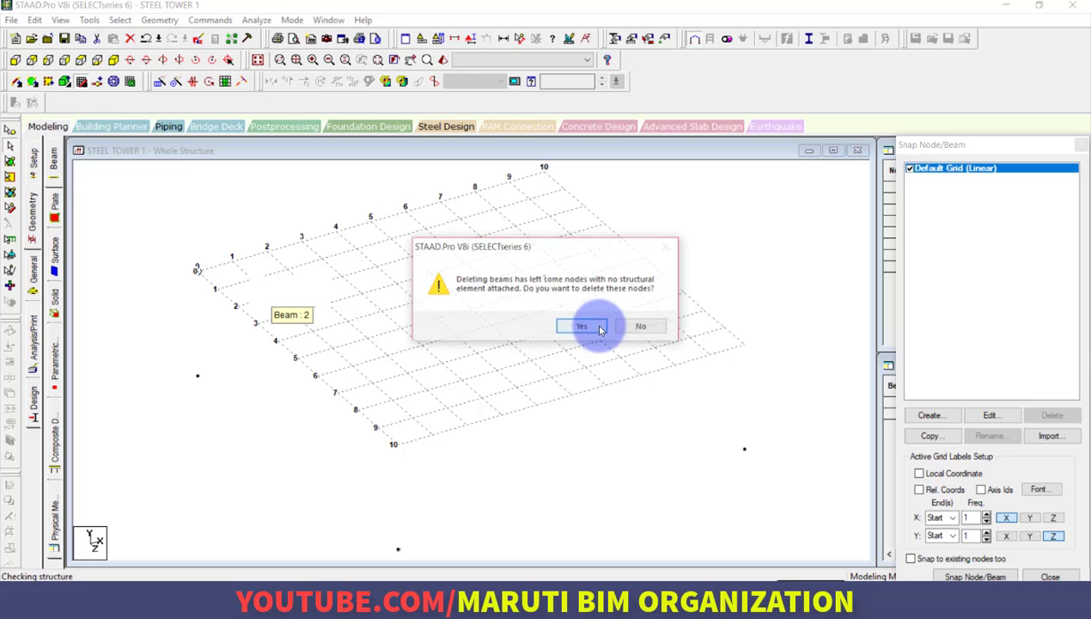
click(581, 328)
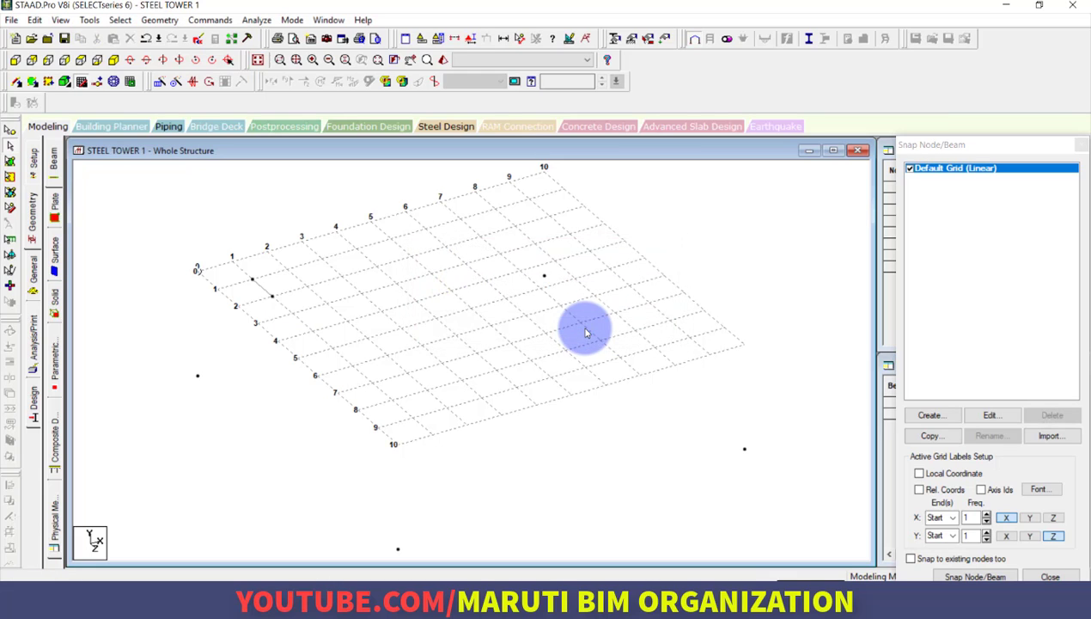
click(259, 289)
key(Delete)
key(Return)
key(Return)
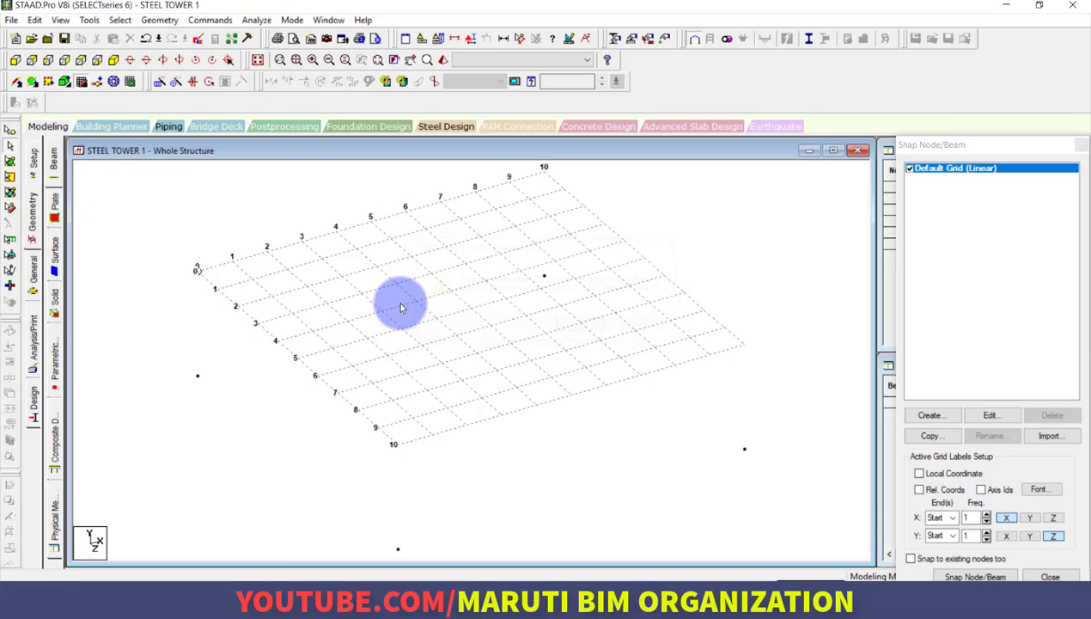
In top view, snap a closed square of beams at Y = 3 m with X-Z corners (1, 1), (9, 1), (9, 9) and (1, 9)
click(97, 60)
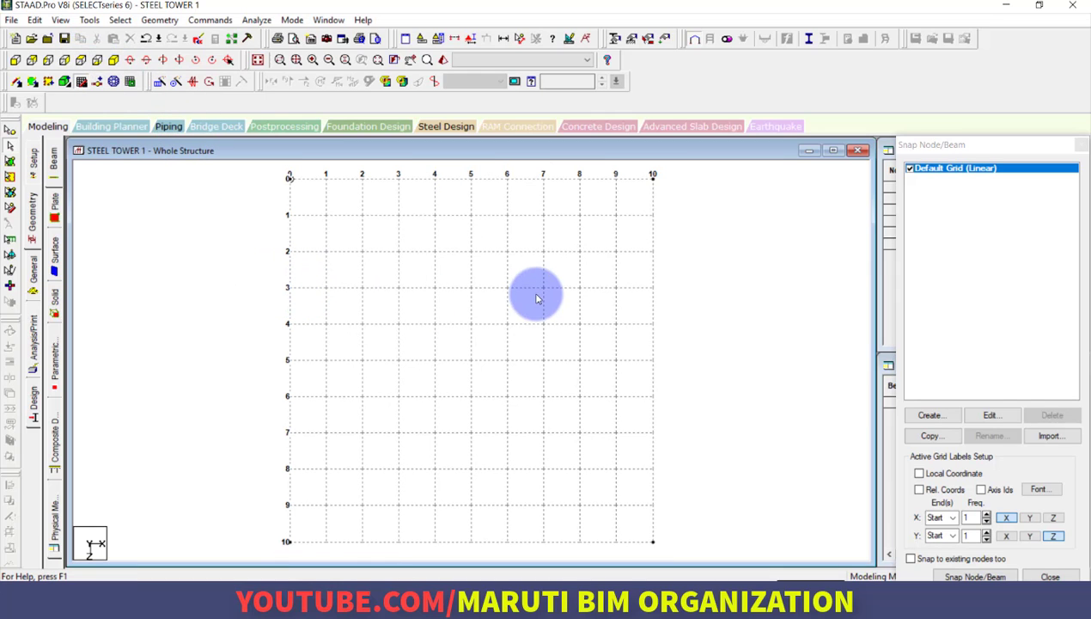
drag(969, 159, 921, 107)
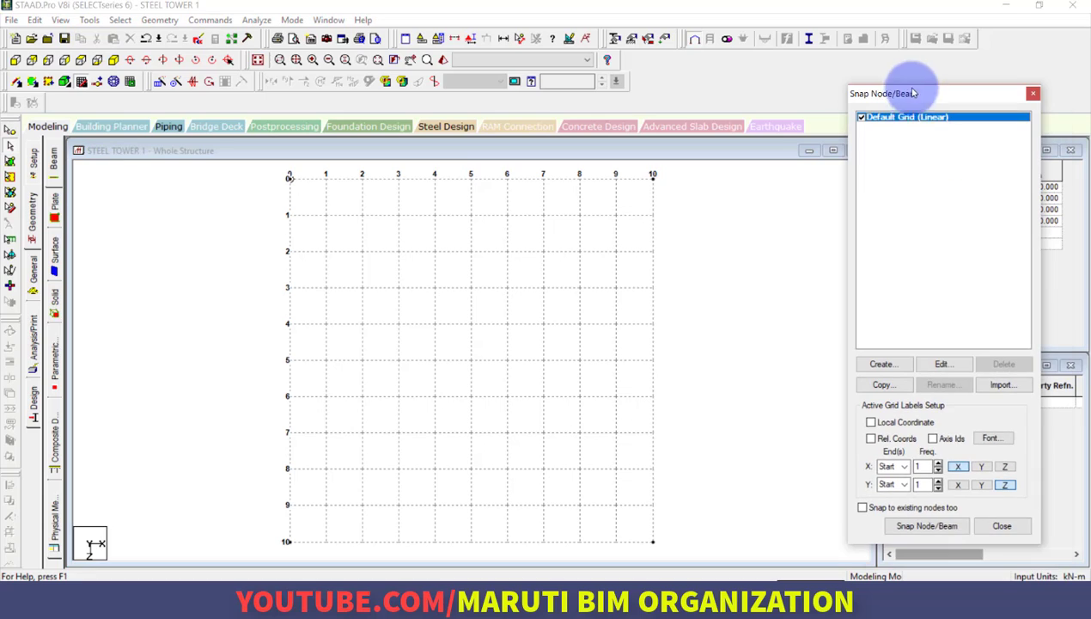
click(927, 525)
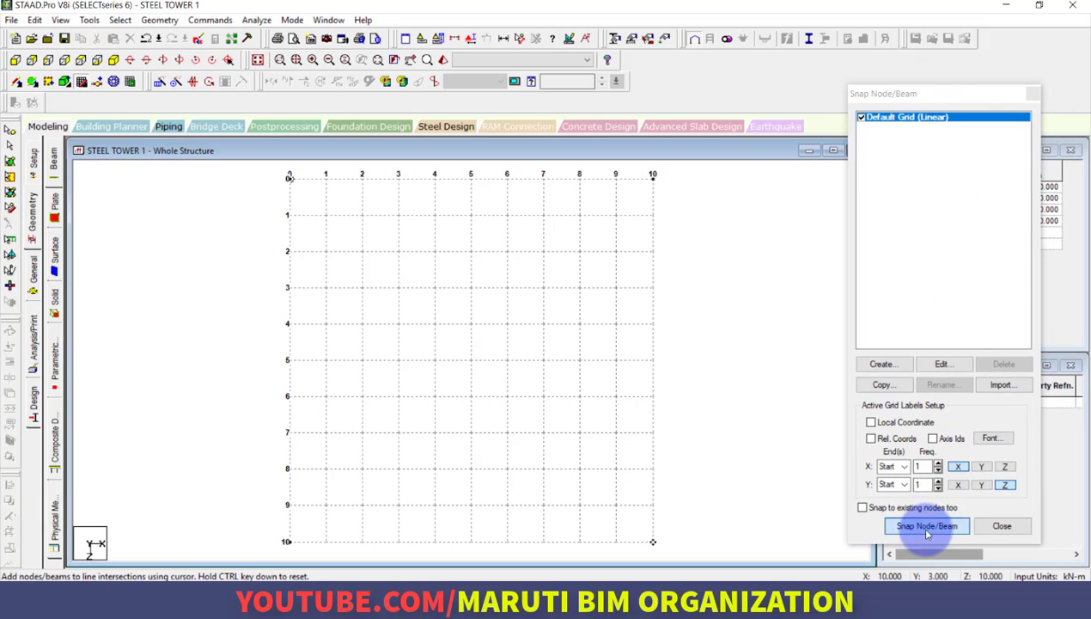
click(325, 216)
click(615, 215)
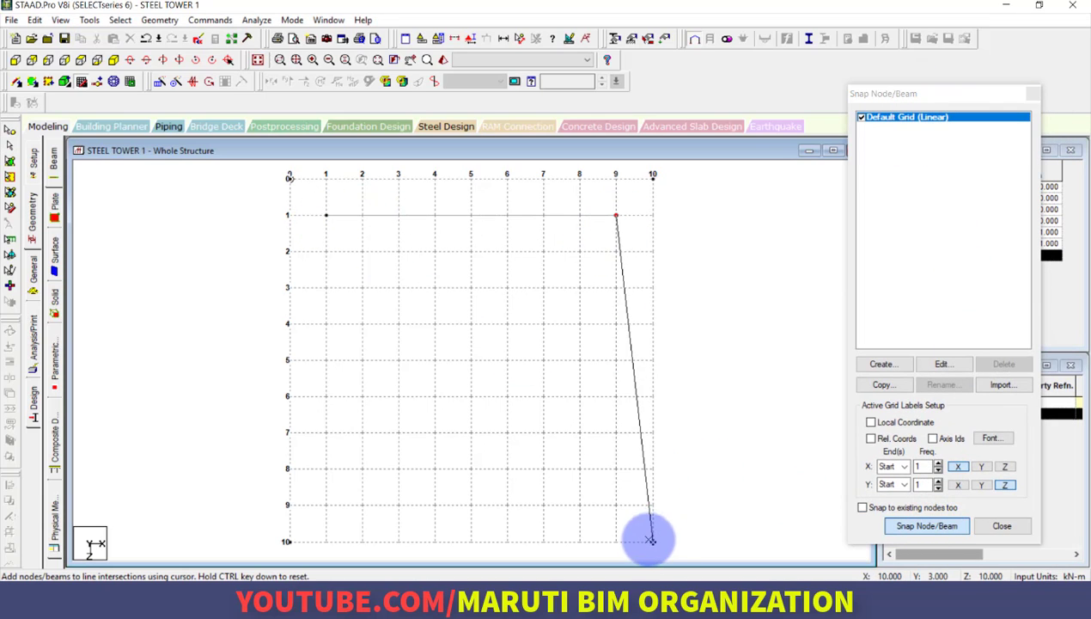
click(615, 504)
click(326, 505)
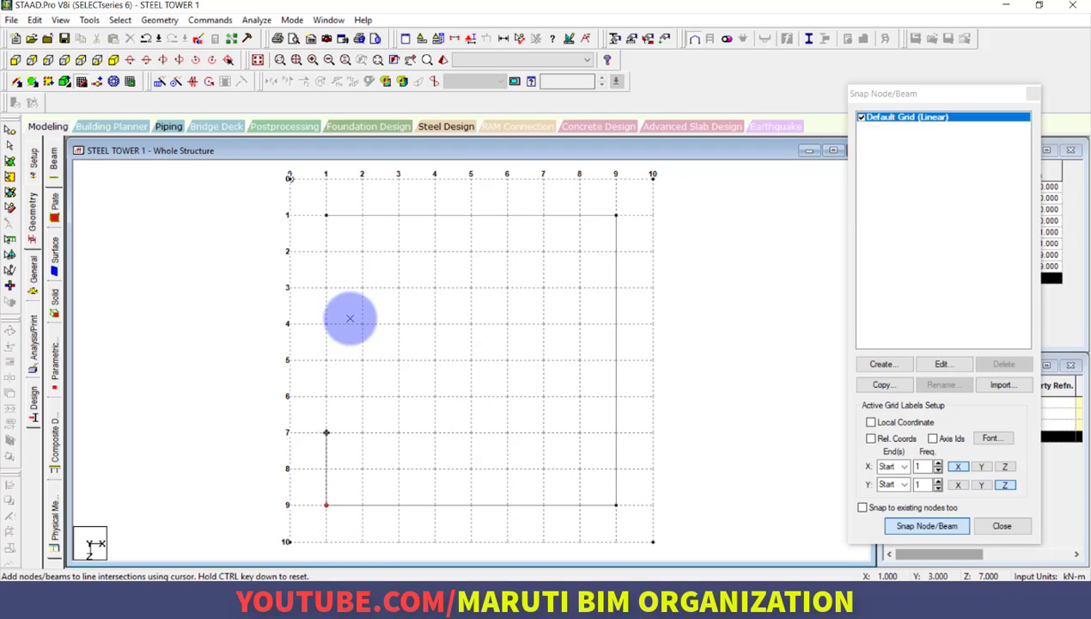
click(325, 216)
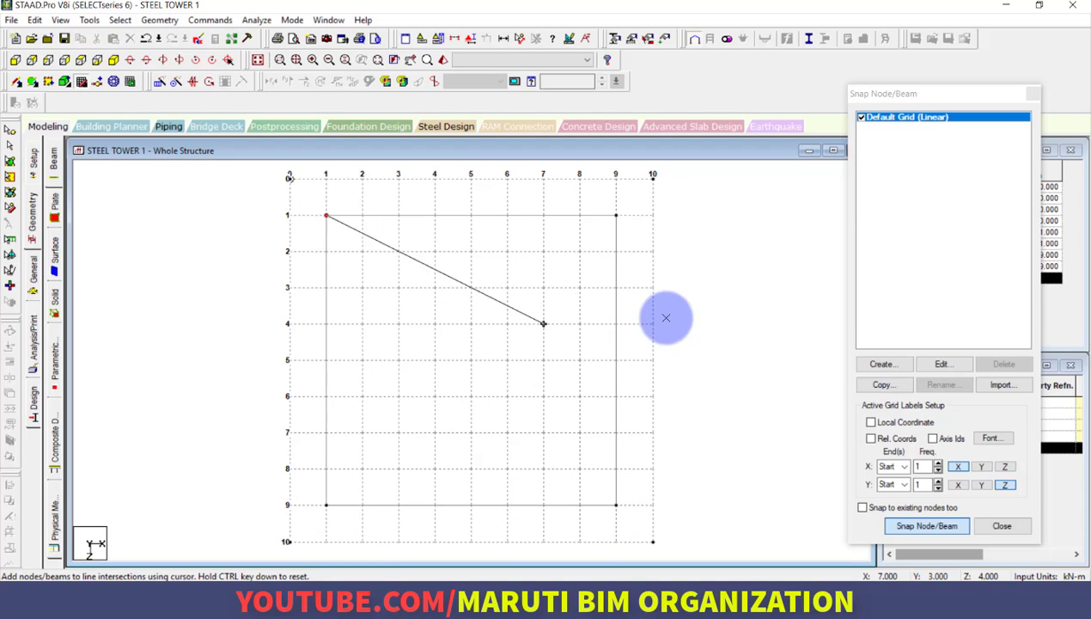
Set the X-Z grid's origin to Y = 6 m and end beam snapping
click(941, 363)
drag(746, 264, 620, 260)
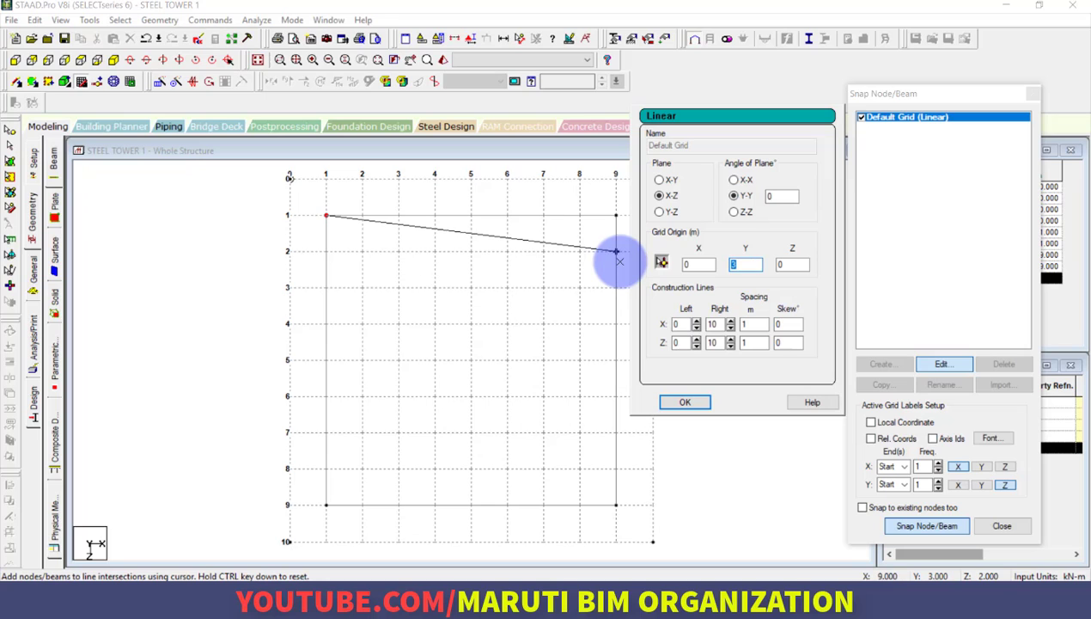
click(620, 261)
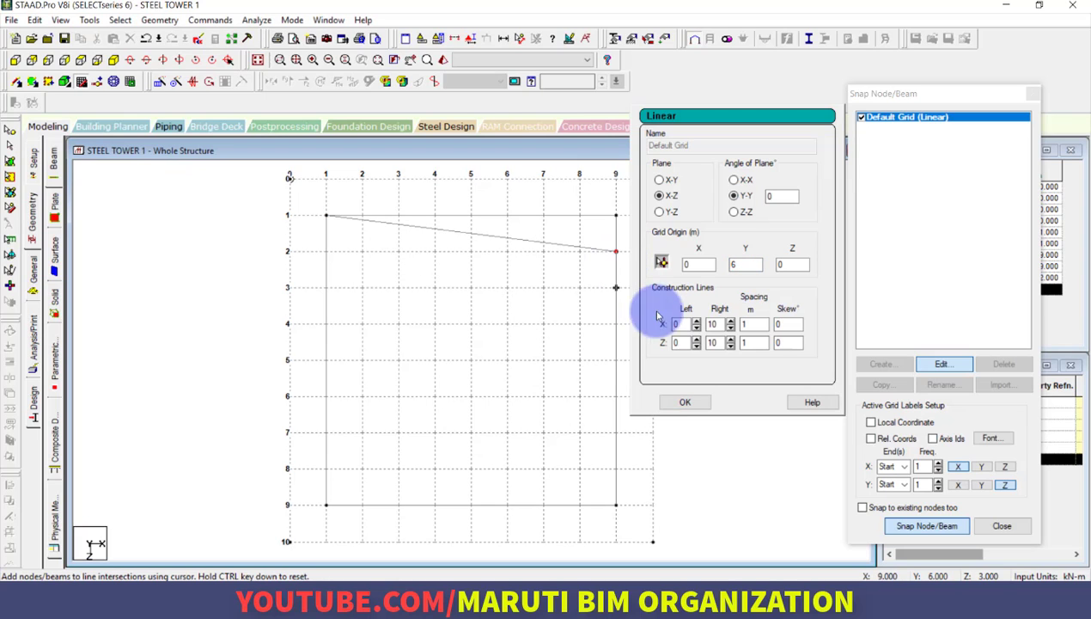
click(689, 397)
key(Escape)
key(Escape)
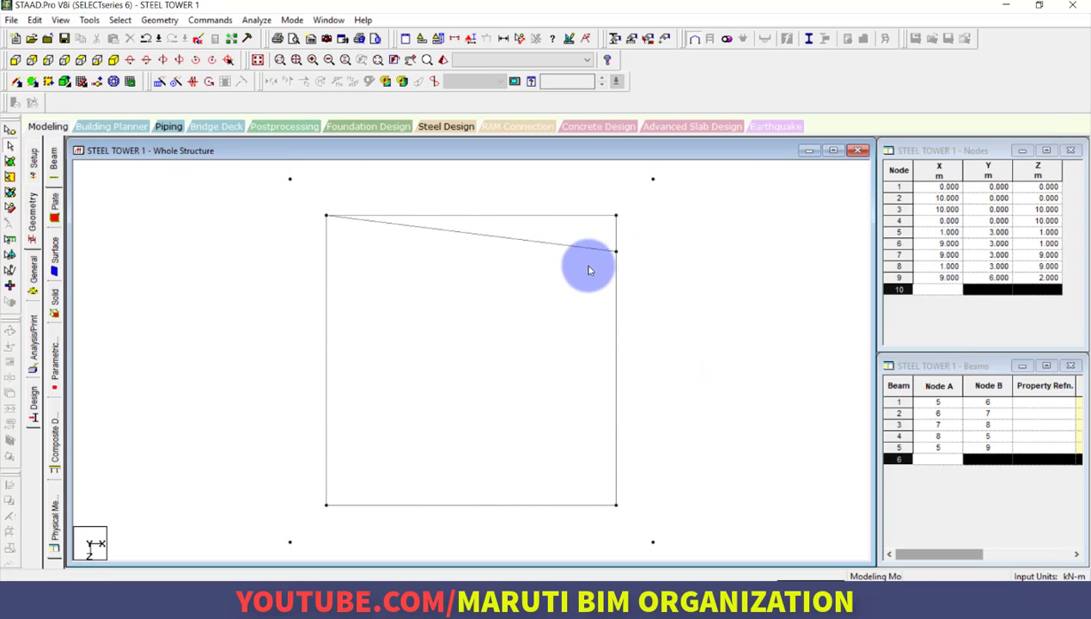
Delete the stray slanted beam from node (1, 3, 1) to (9, 6, 2), together with its unattached end node
click(568, 247)
key(Delete)
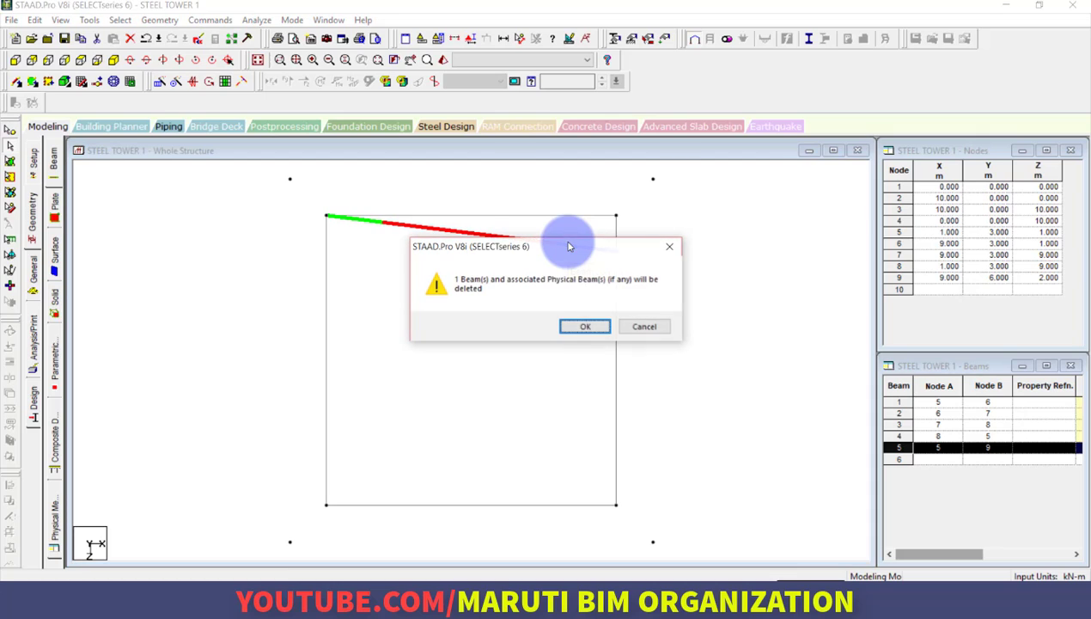
click(583, 326)
click(583, 327)
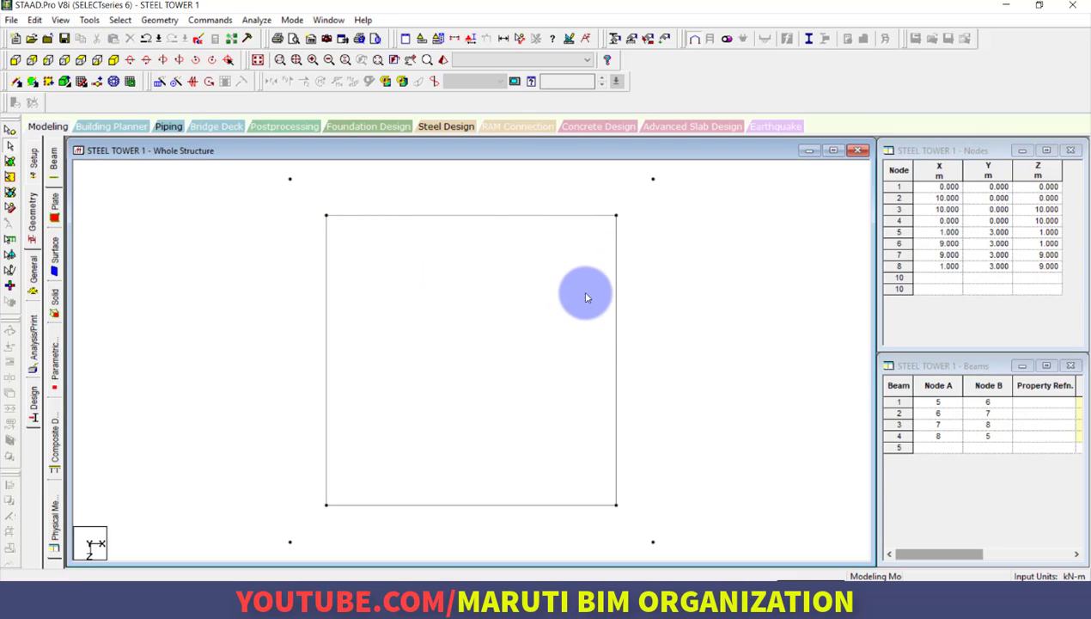
Snap a closed square of beams at Y = 6 m with X-Z corners (2, 2), (8, 2), (8, 8) and (2, 8)
click(82, 82)
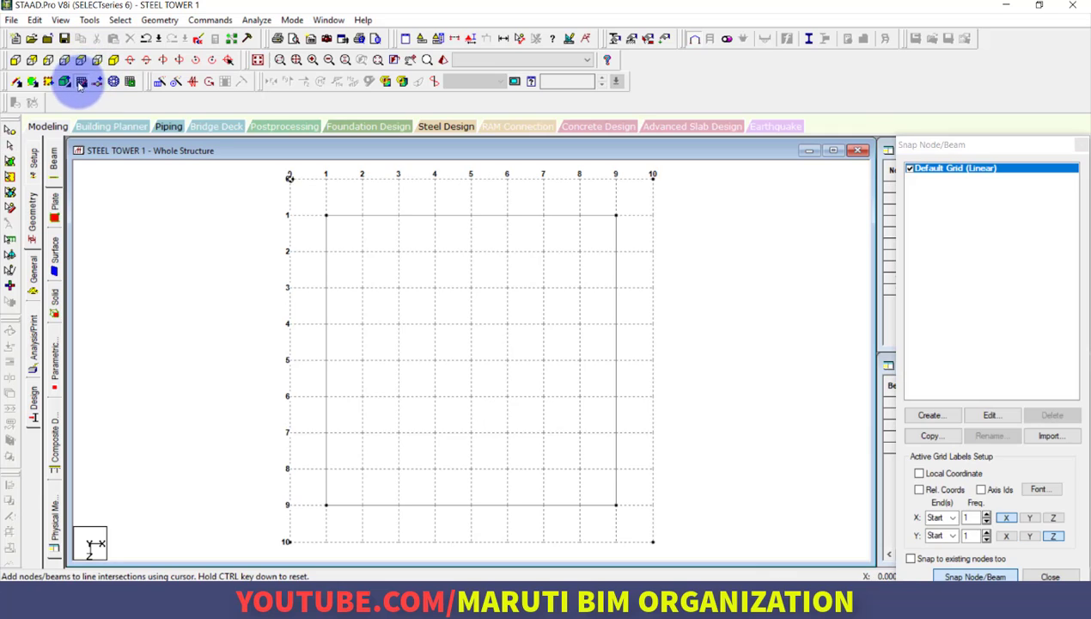
click(965, 578)
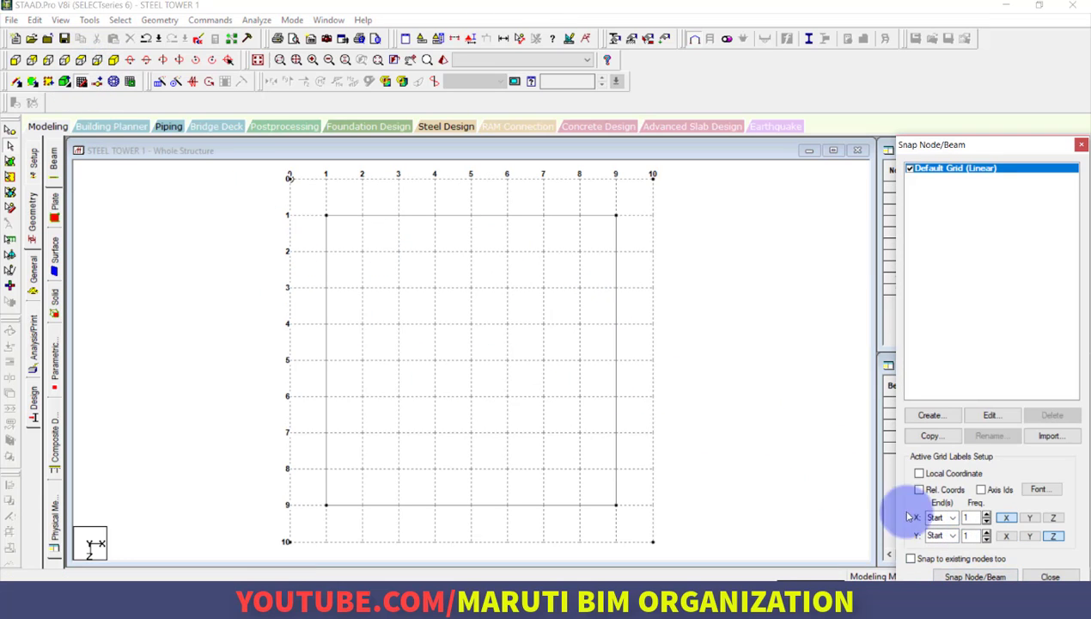
drag(968, 143, 949, 109)
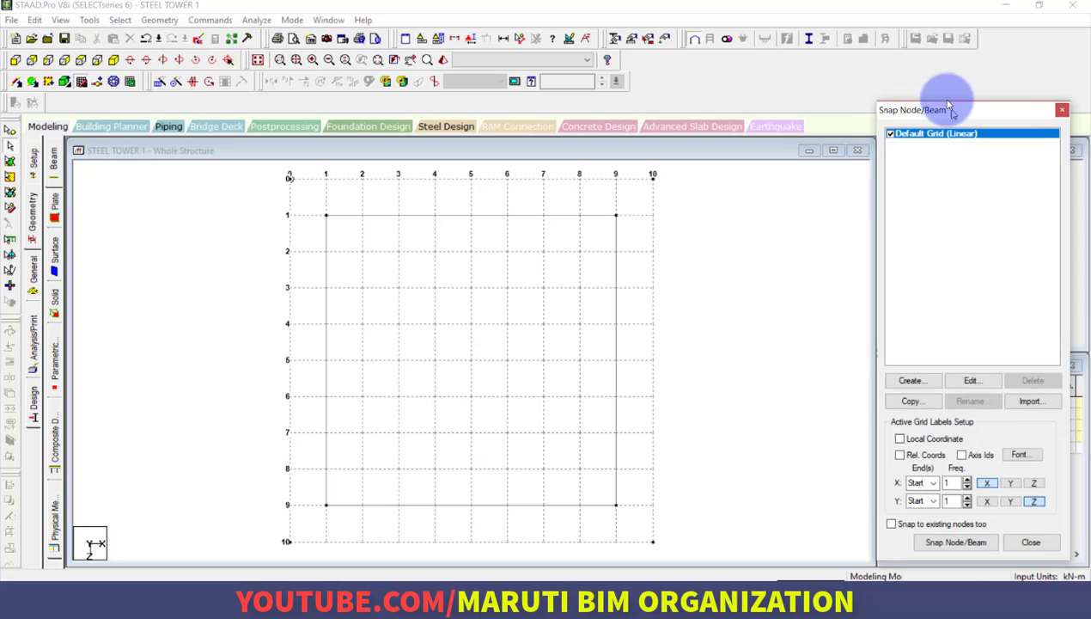
click(955, 542)
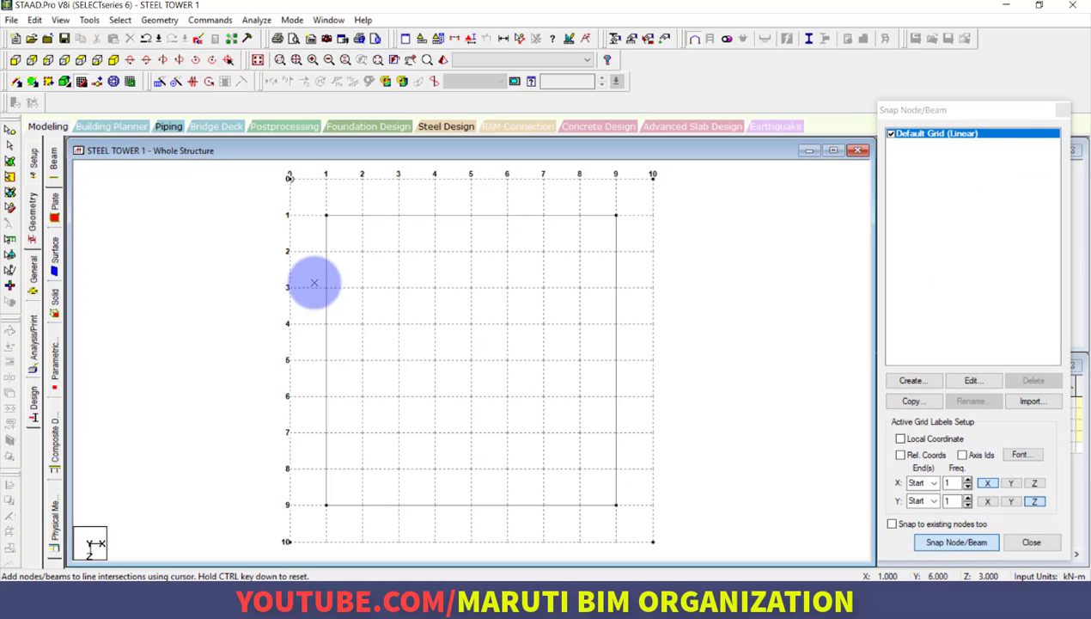
click(361, 251)
click(579, 250)
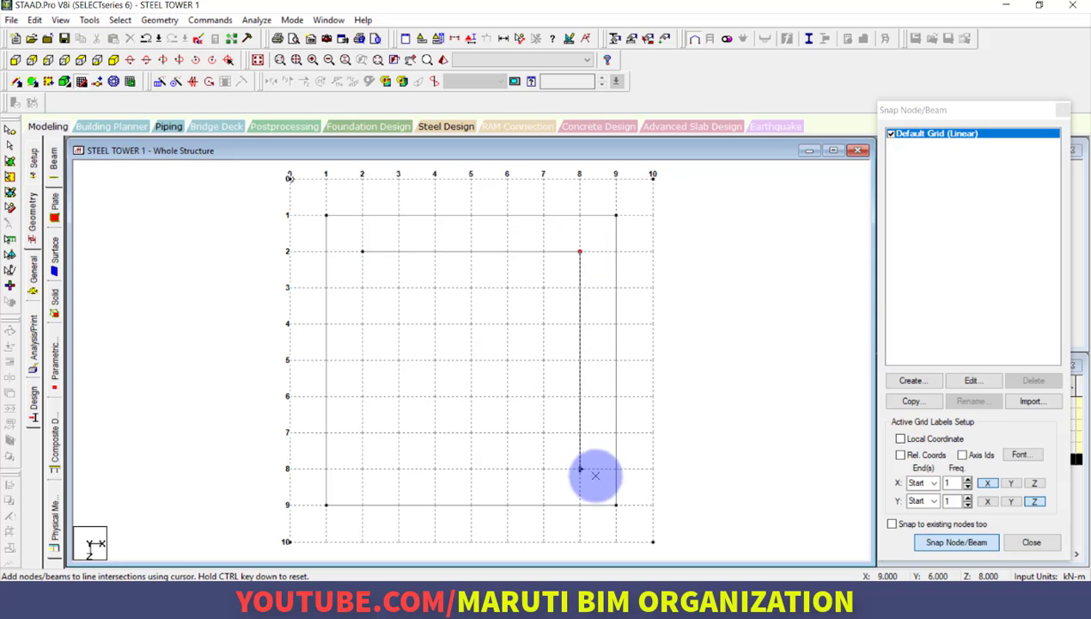
click(580, 469)
click(362, 468)
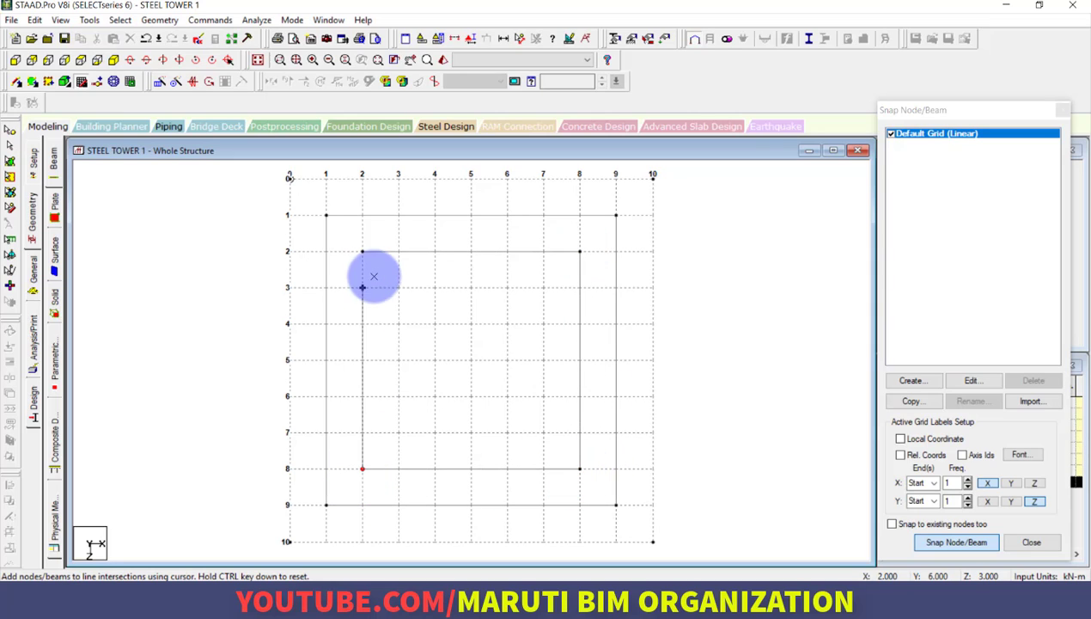
click(362, 251)
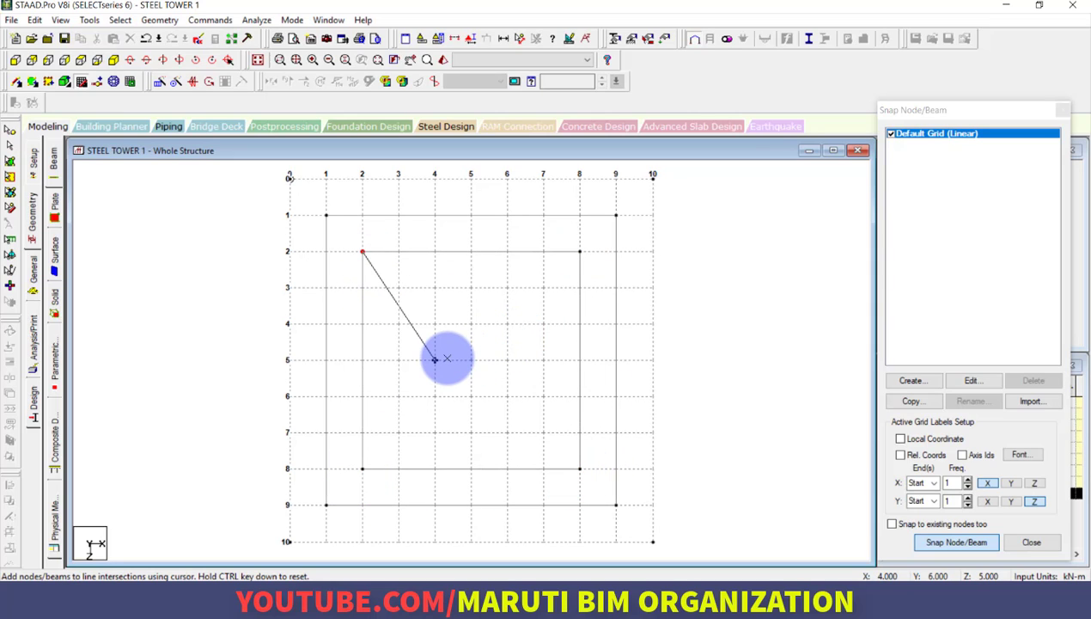
key(Escape)
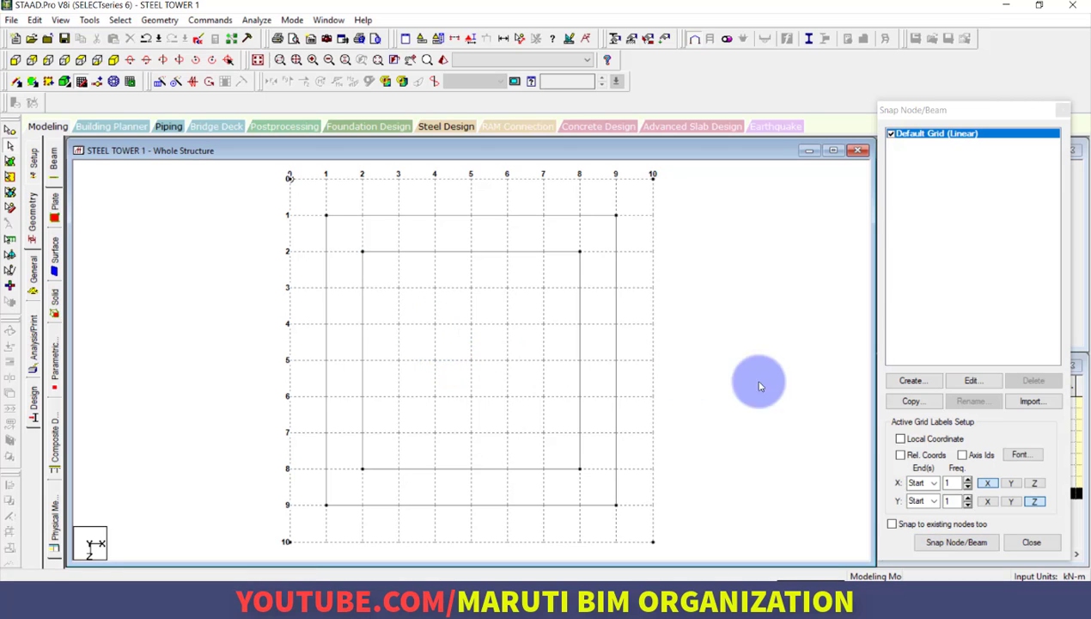
Raise the X-Z grid's origin to Y = 9 m
click(971, 380)
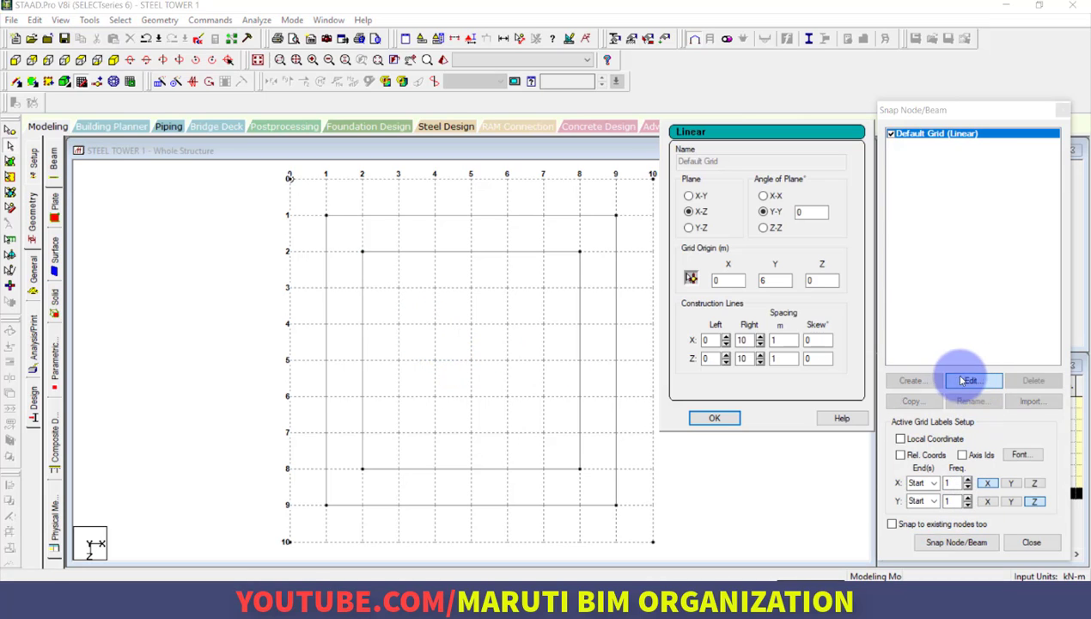
double_click(775, 280)
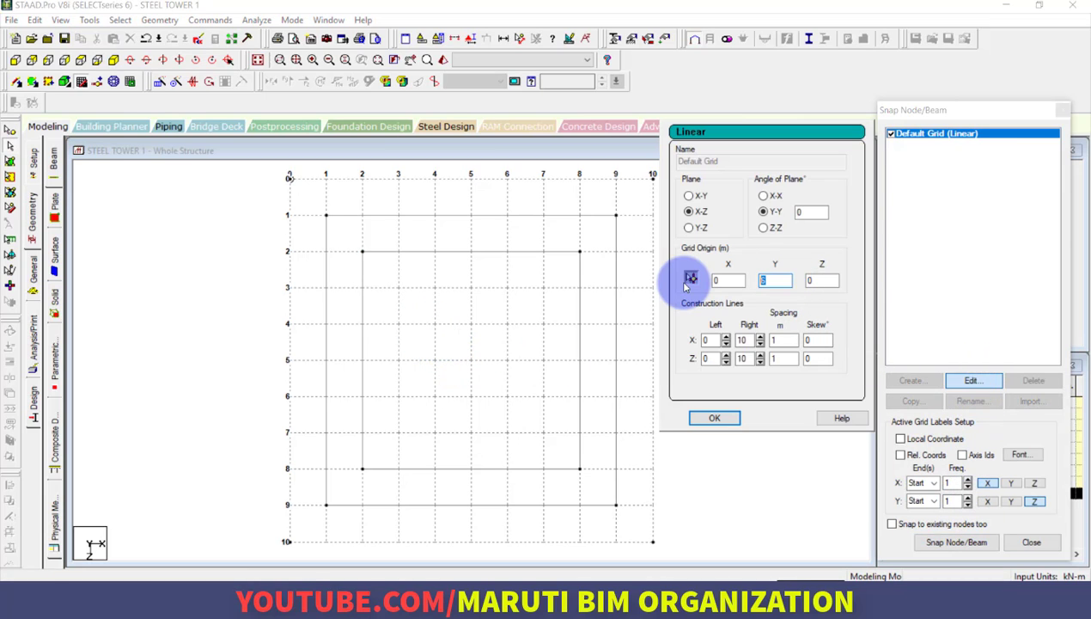
click(718, 417)
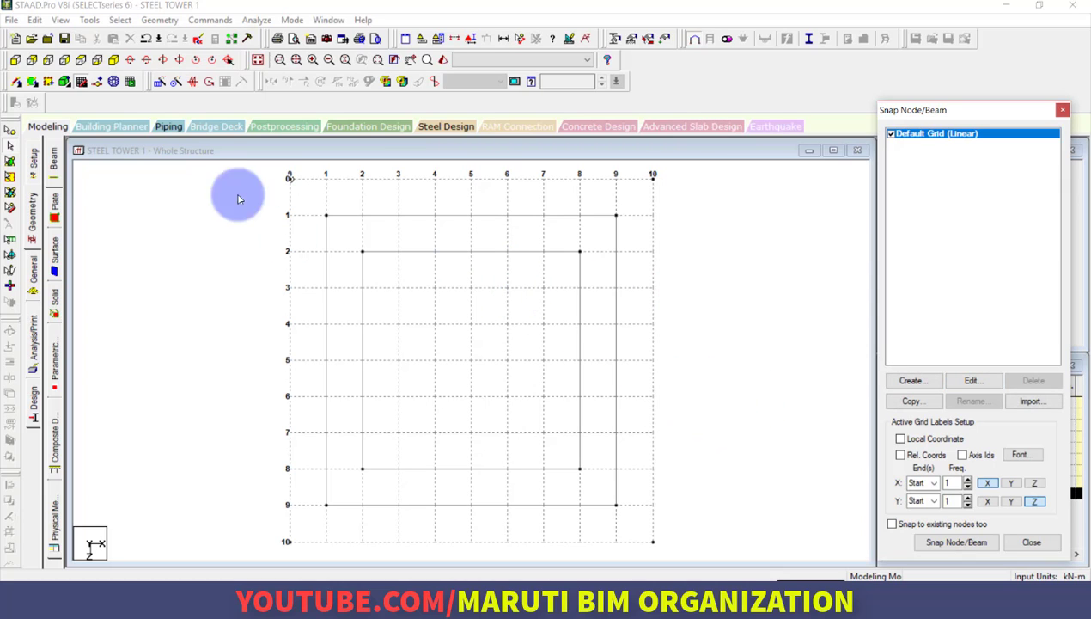
Snap a closed square of beams at Y = 9 m with X-Z corners (3, 3), (7, 3), (7, 7) and (3, 7)
click(956, 542)
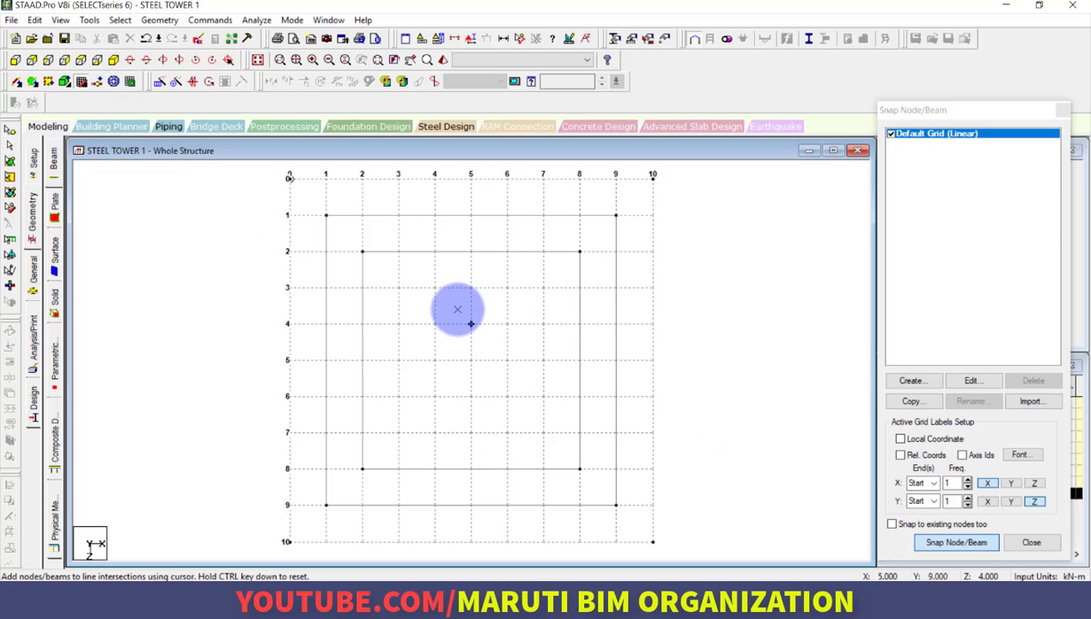
click(399, 287)
click(543, 287)
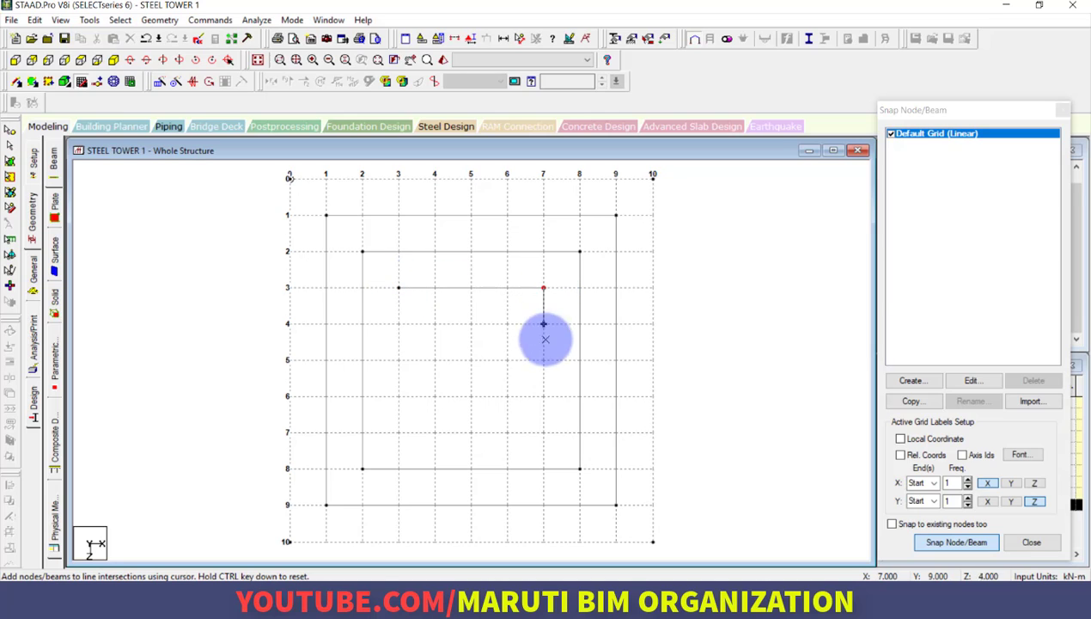
click(543, 431)
click(399, 432)
click(398, 287)
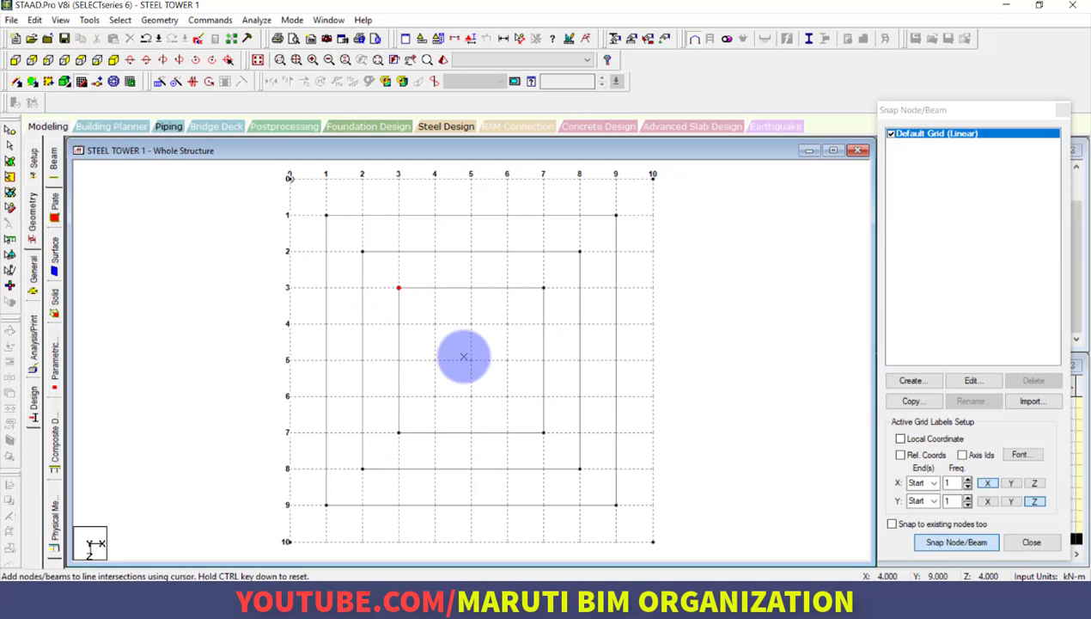
key(Escape)
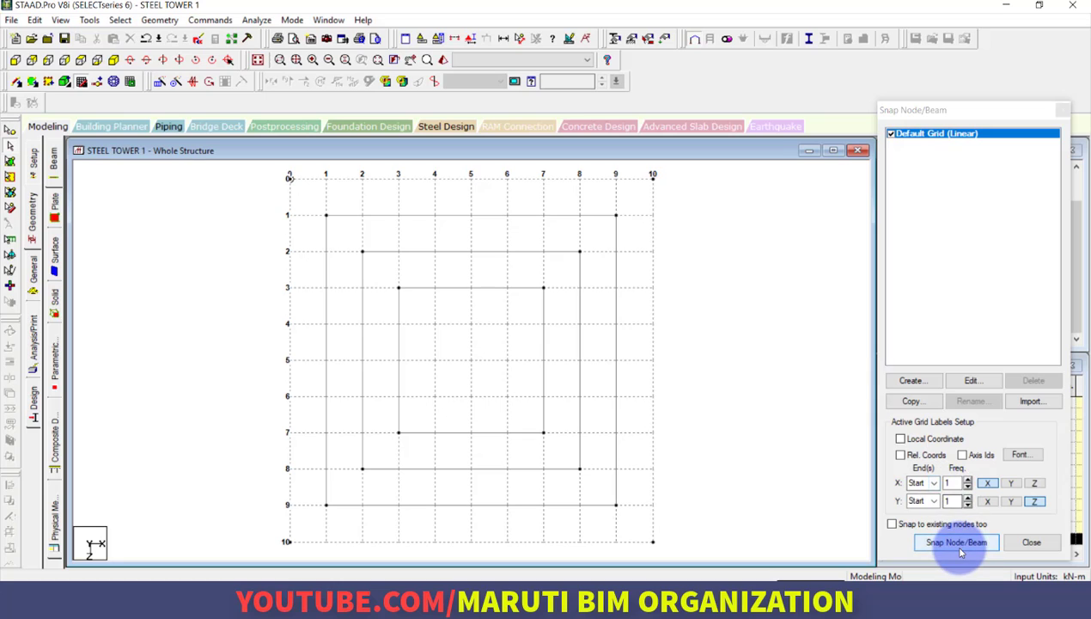
Raise the X-Z grid's origin to Y = 12 m
click(970, 380)
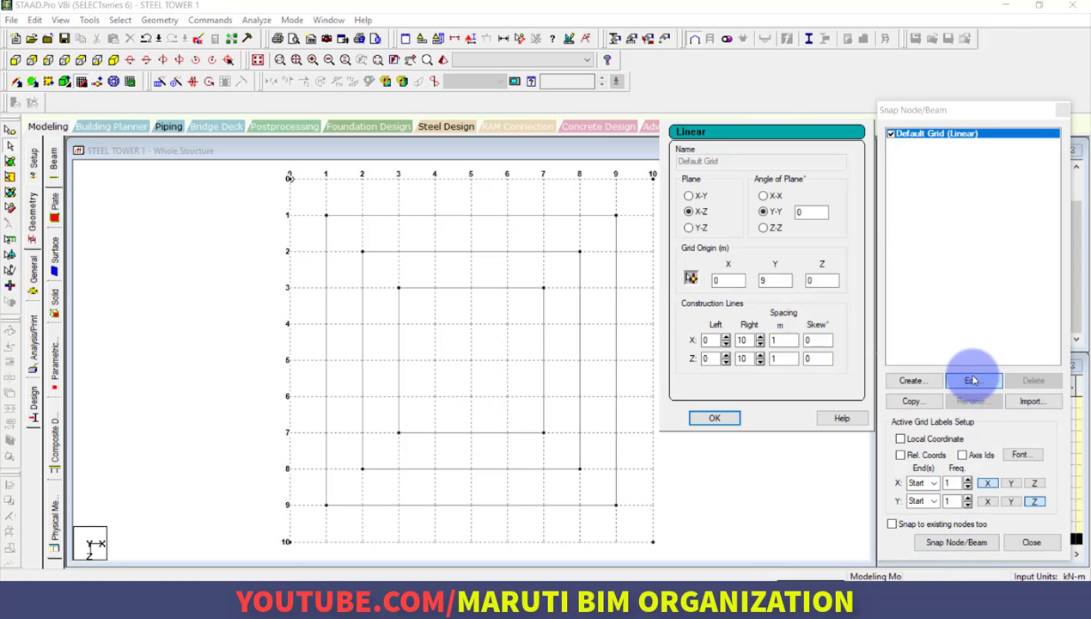
double_click(775, 280)
text(12)
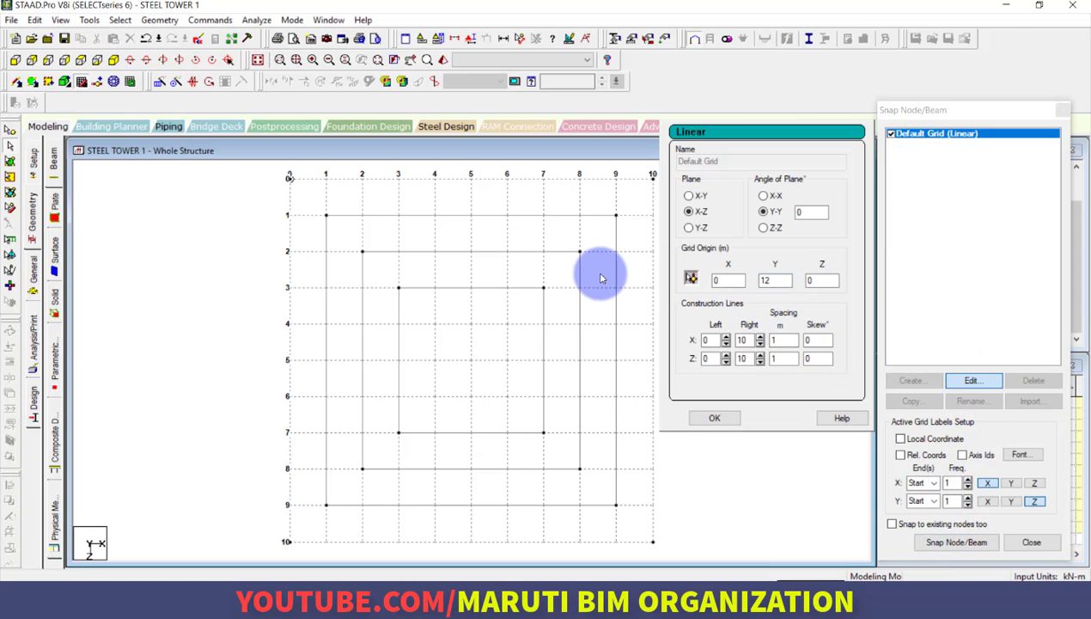
click(717, 418)
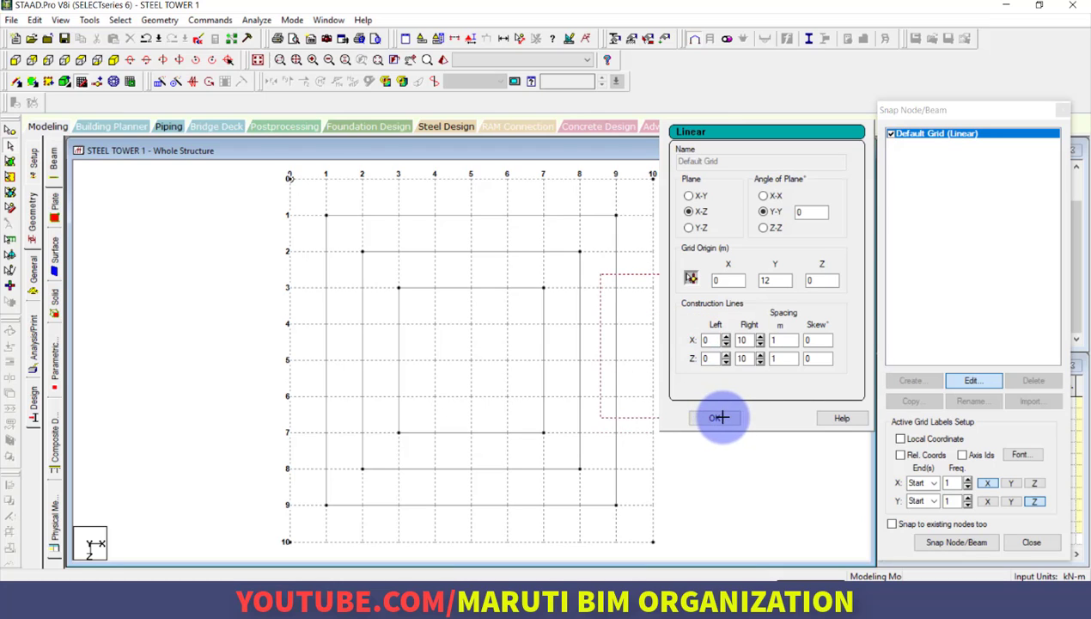
Snap a closed square of beams at Y = 12 m with X-Z corners (4, 4), (6, 4), (6, 6) and (4, 6)
click(742, 341)
click(714, 417)
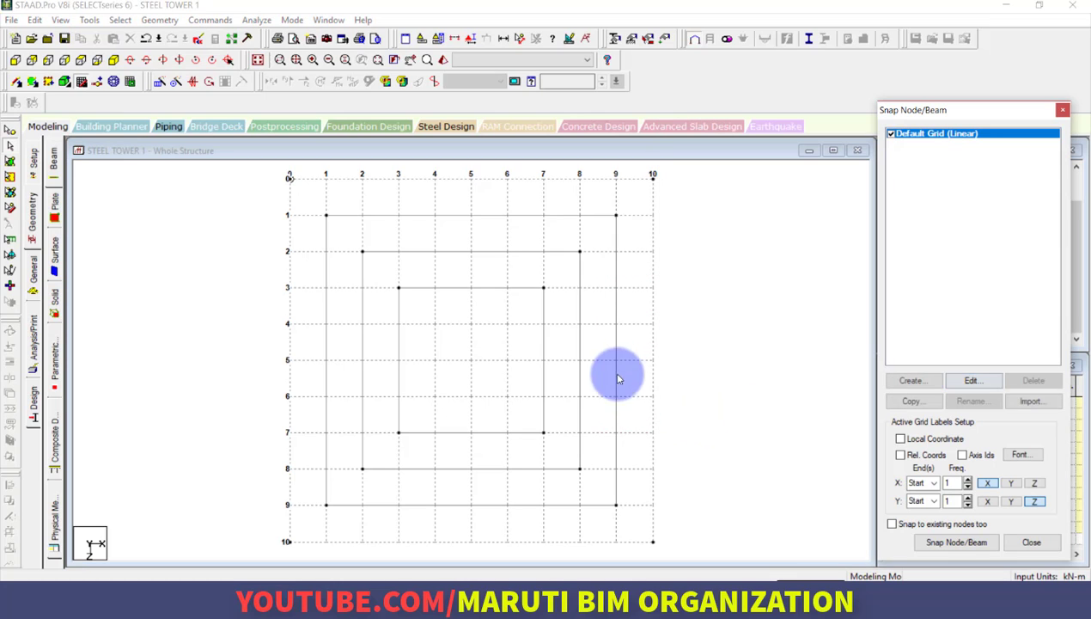
click(954, 542)
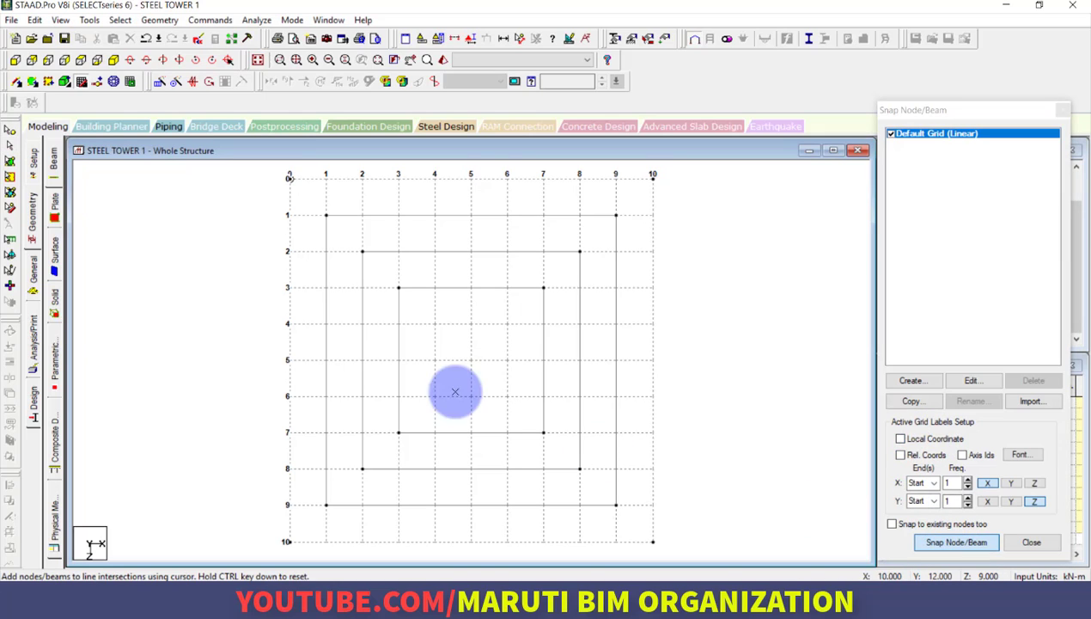
click(507, 324)
click(507, 396)
click(434, 396)
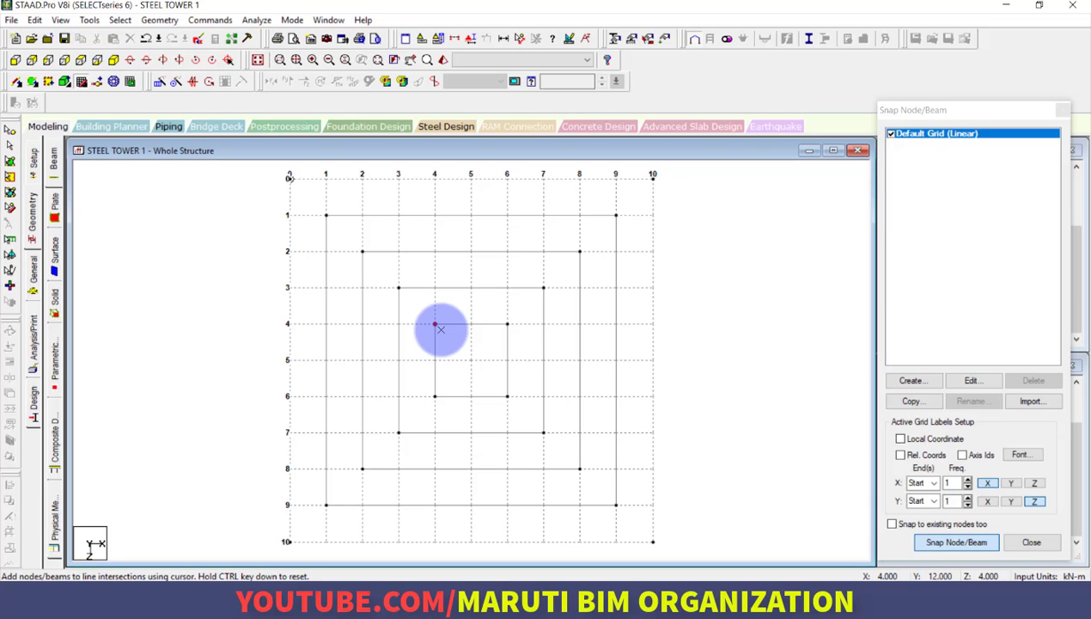
Raise the X-Z grid's origin to Y = 15 m
click(969, 379)
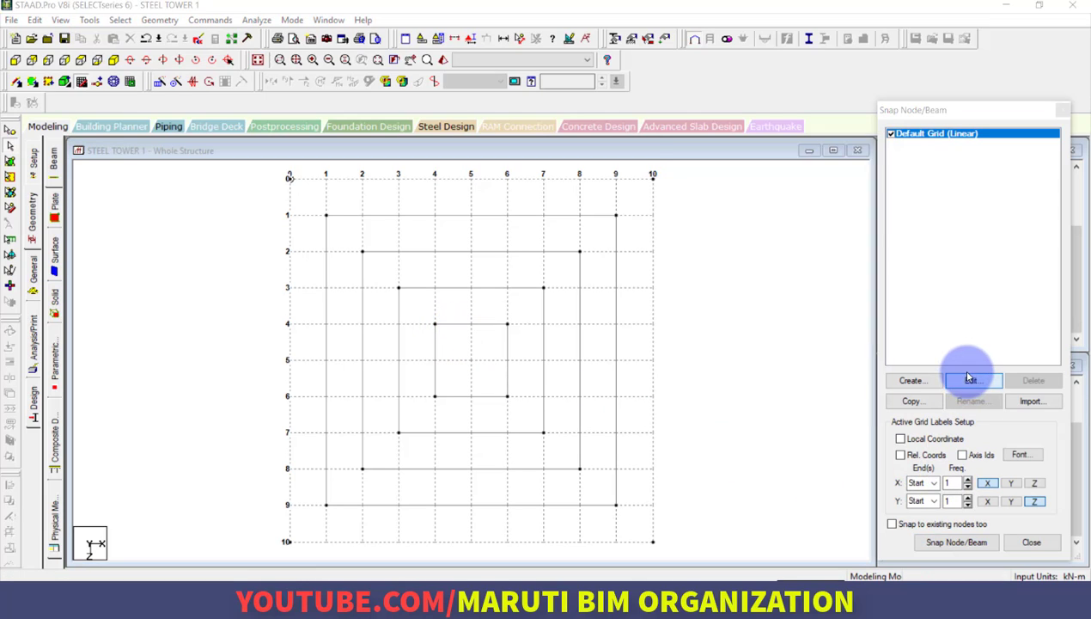
double_click(775, 280)
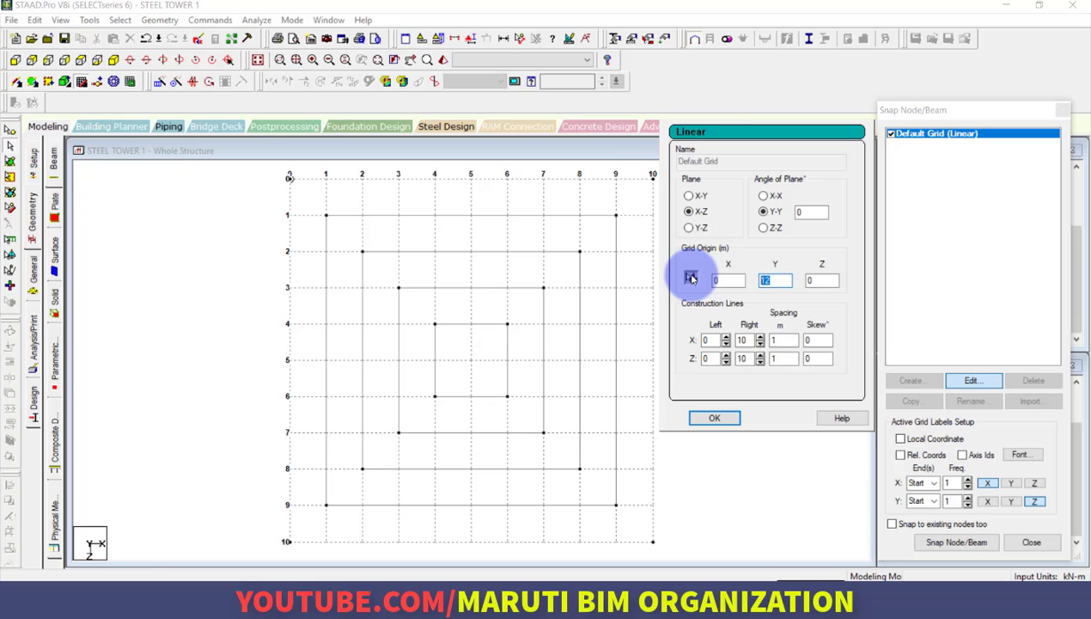
text(15)
click(720, 418)
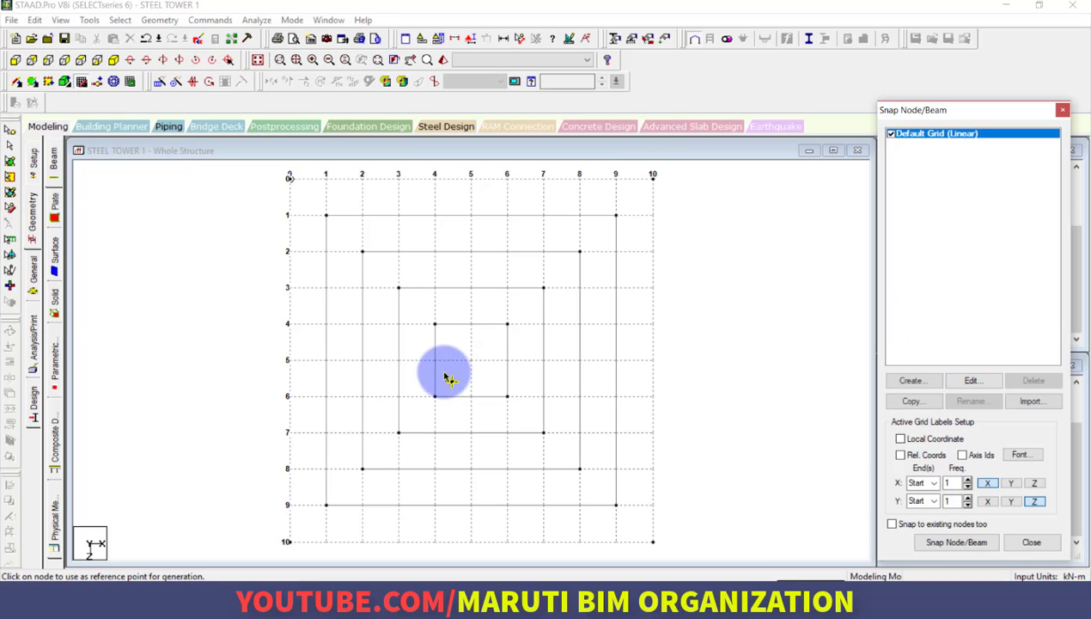
Snap a closed square of beams at Y = 15 m with X-Z corners (4, 4), (6, 4), (6, 6) and (4, 6)
click(954, 543)
click(435, 324)
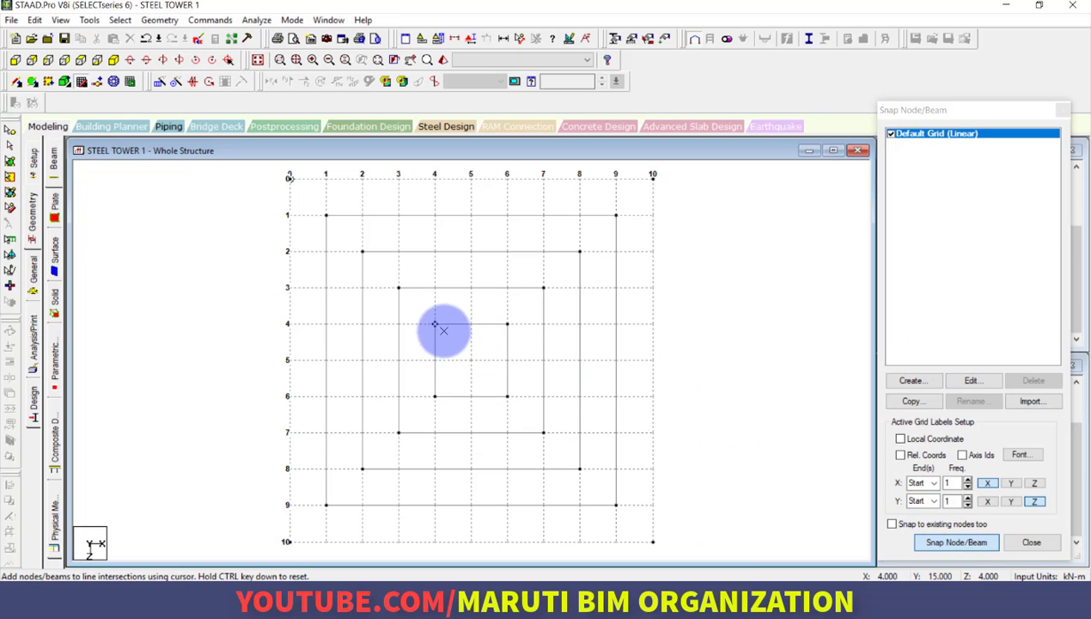
click(506, 323)
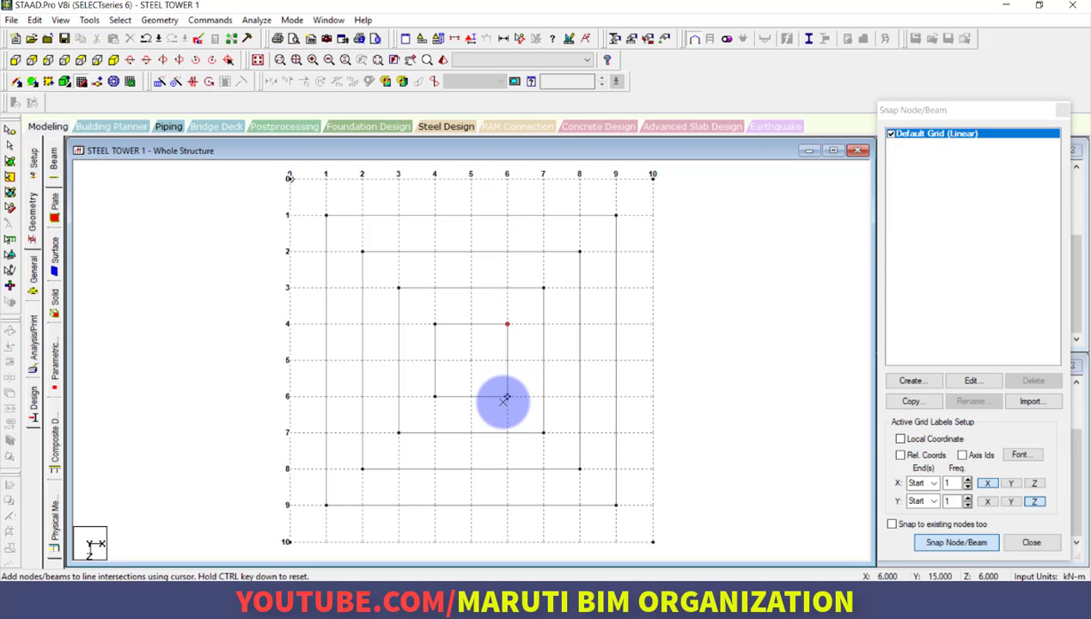
click(506, 396)
click(434, 396)
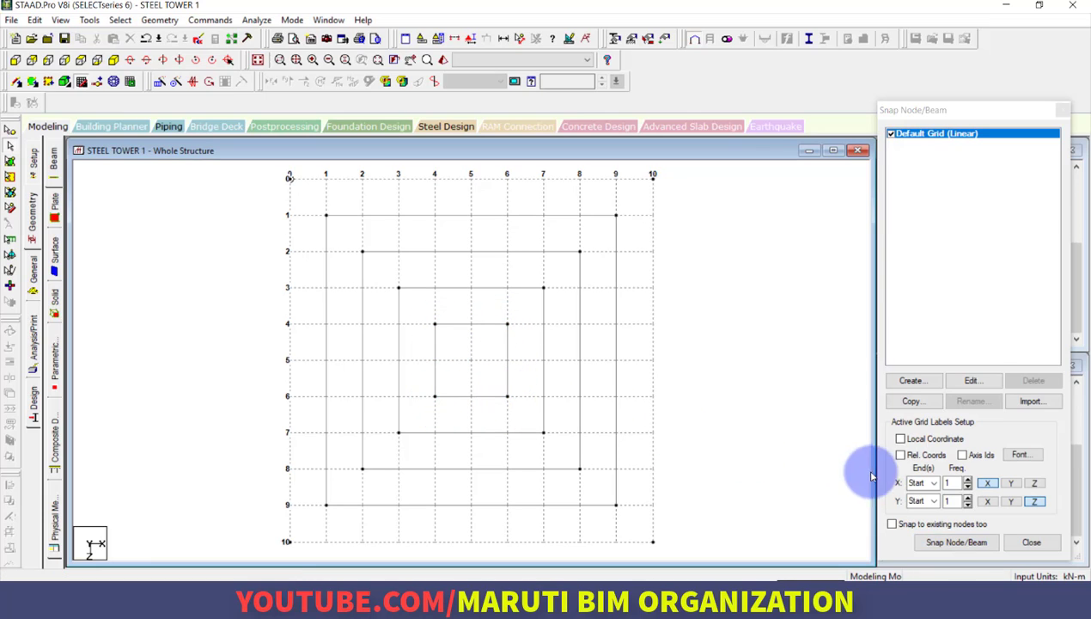
Raise the X-Z grid's origin to Y = 18 m
click(972, 380)
double_click(774, 280)
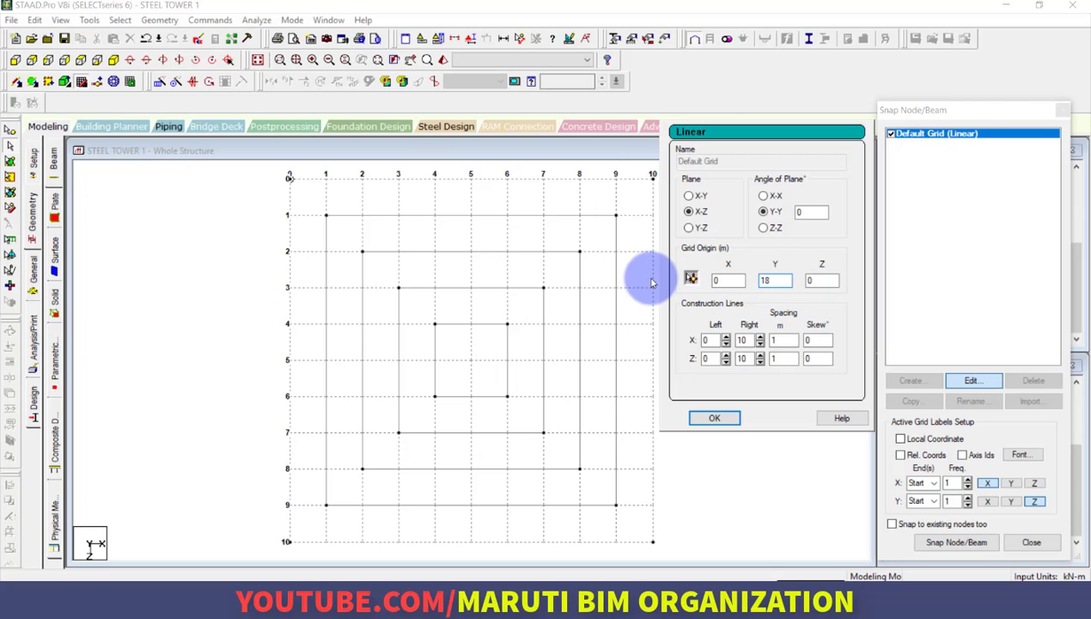
click(716, 419)
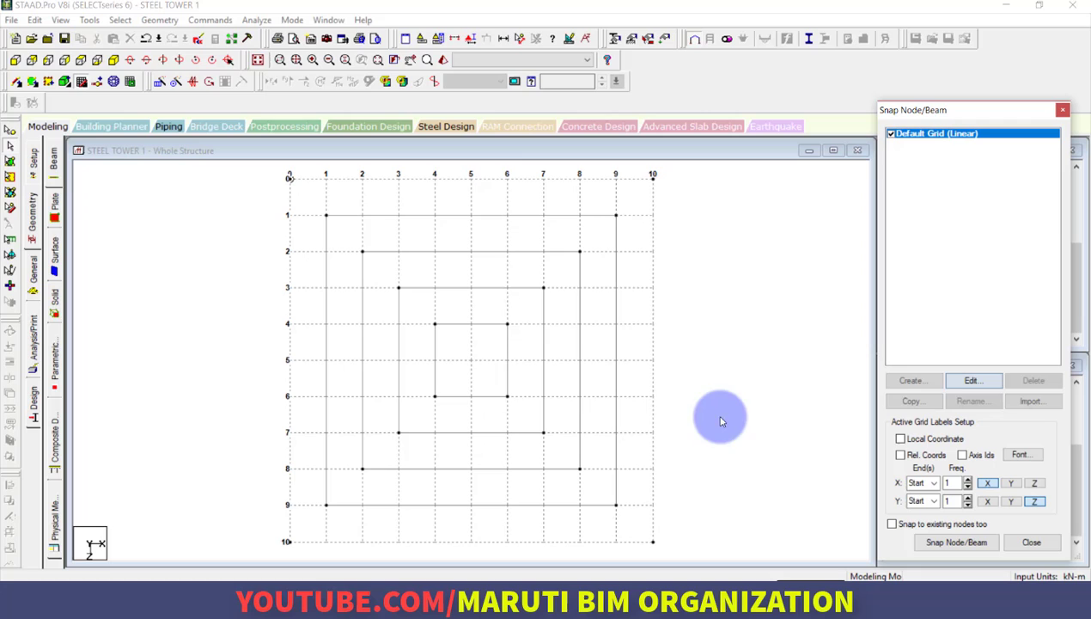
Try to snap the apex node at the grid centre at Y = 18 m, and delete the stray beam drawn there
click(915, 543)
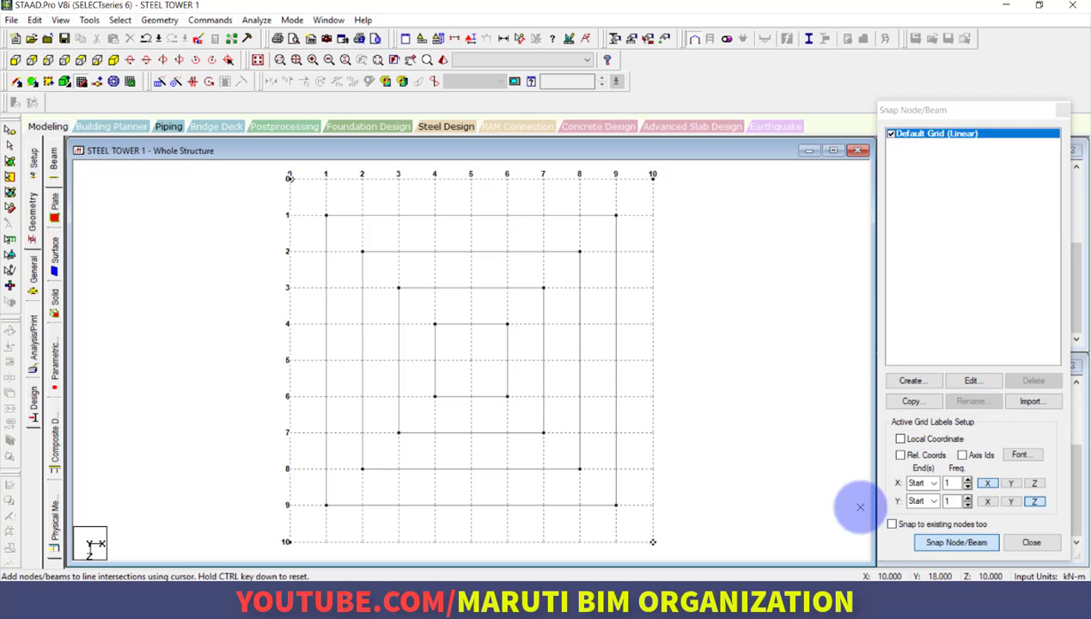
click(482, 391)
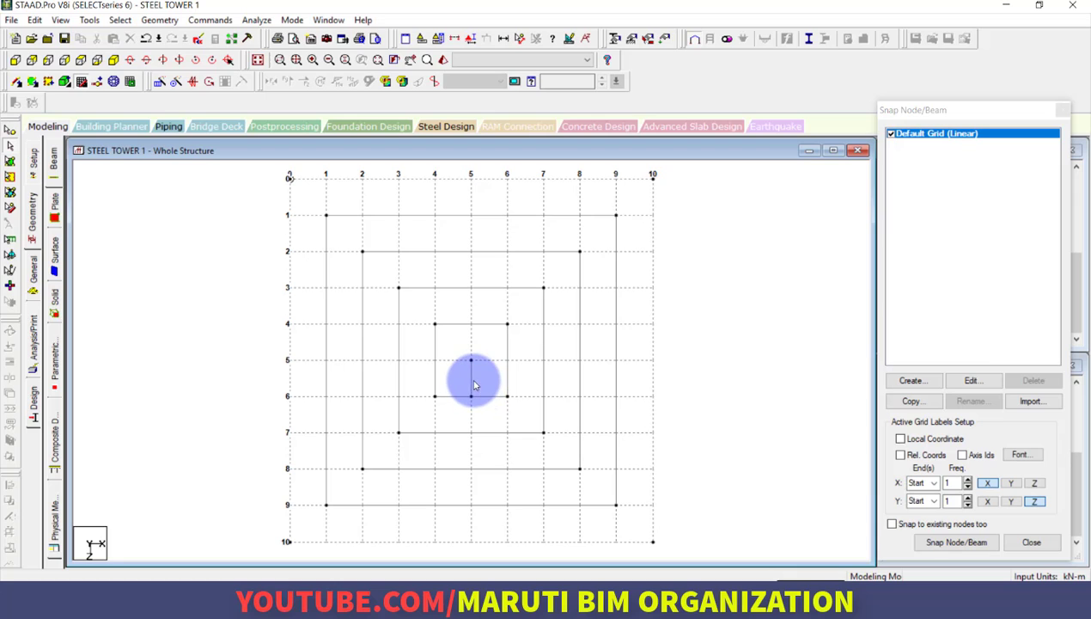
key(Delete)
click(584, 325)
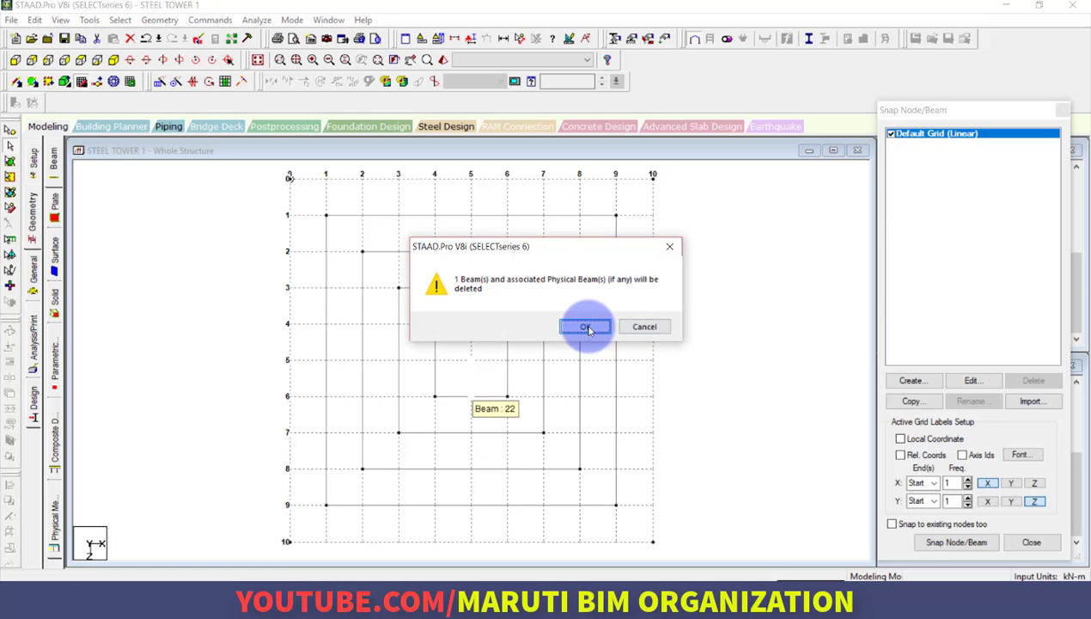
click(584, 326)
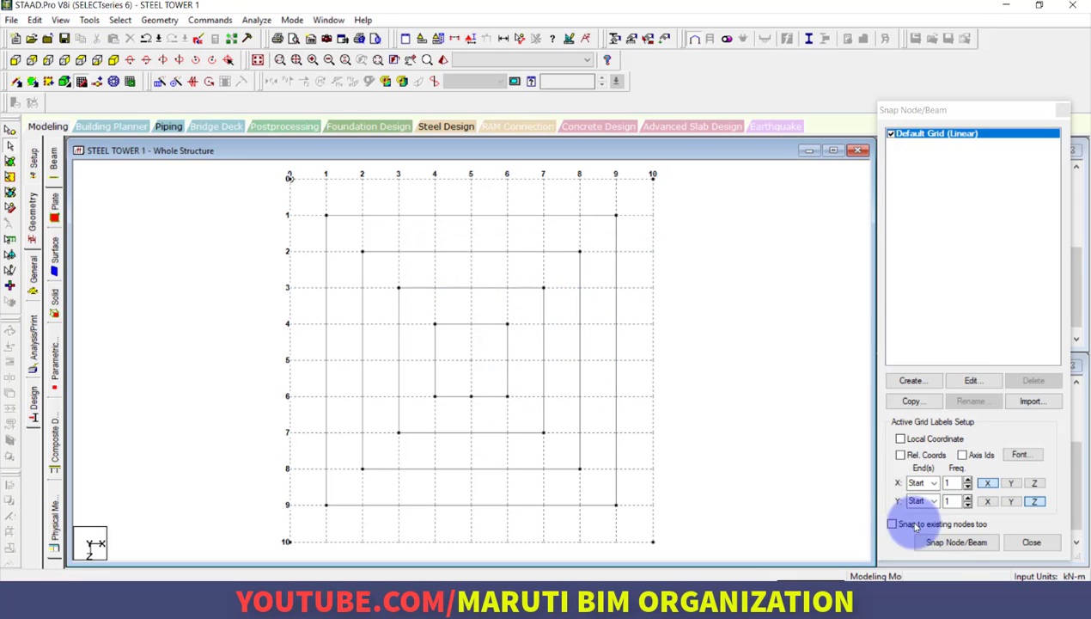
Snap a single apex node at X-Z (5, 5) on the Y = 18 m grid, without drawing a beam
click(935, 543)
click(472, 360)
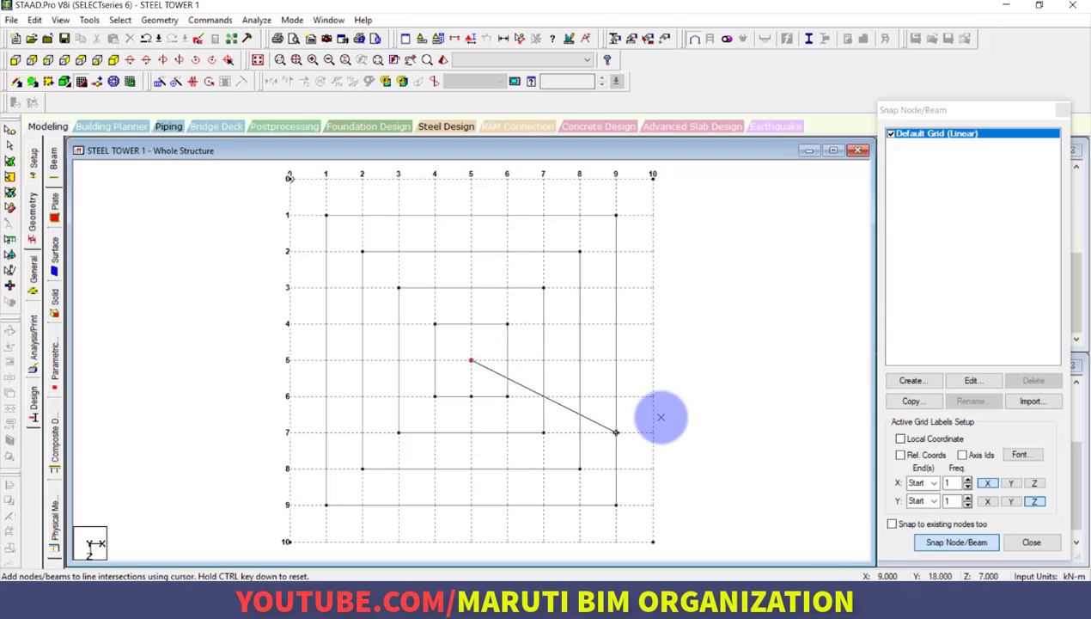
click(688, 412)
Delete the stray node at X-Z (5, 6) on the Y = 18 m level
drag(456, 381, 491, 423)
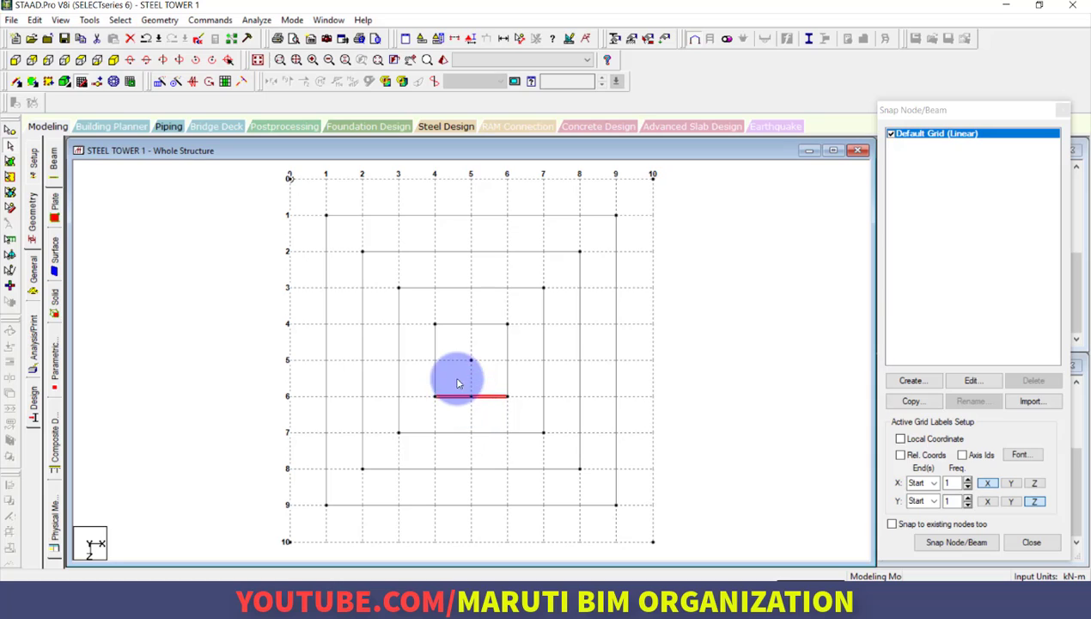
click(486, 406)
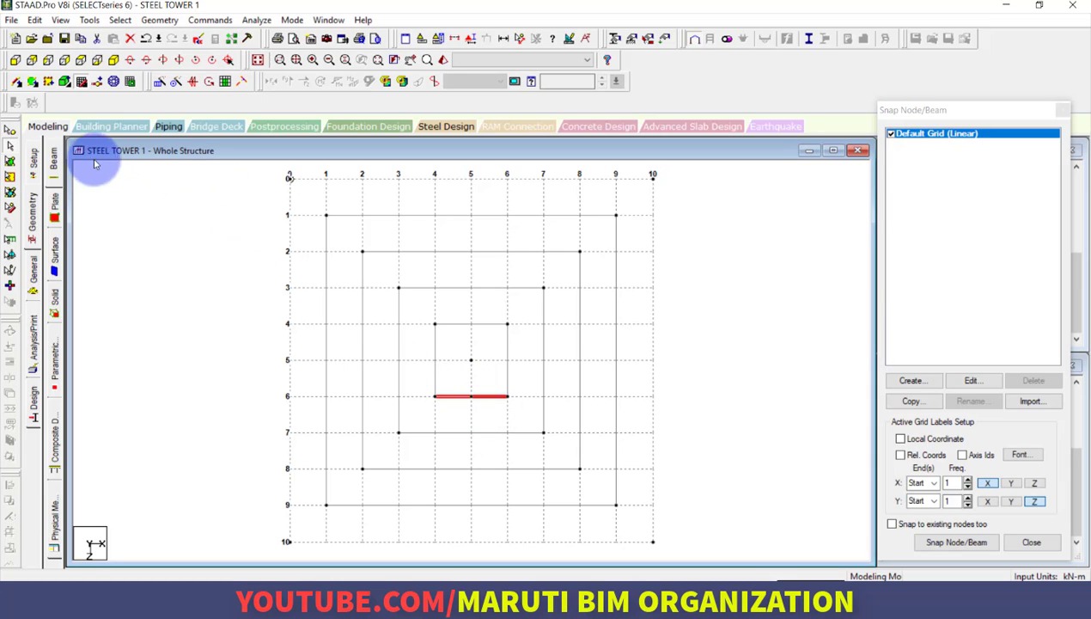
click(14, 132)
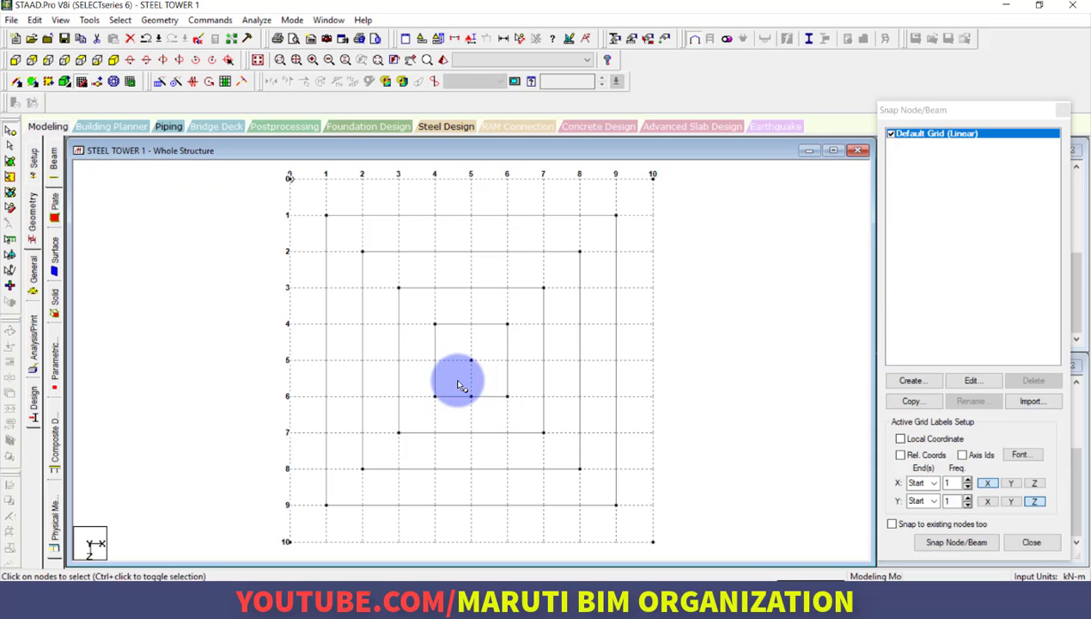
drag(456, 379, 489, 421)
key(Delete)
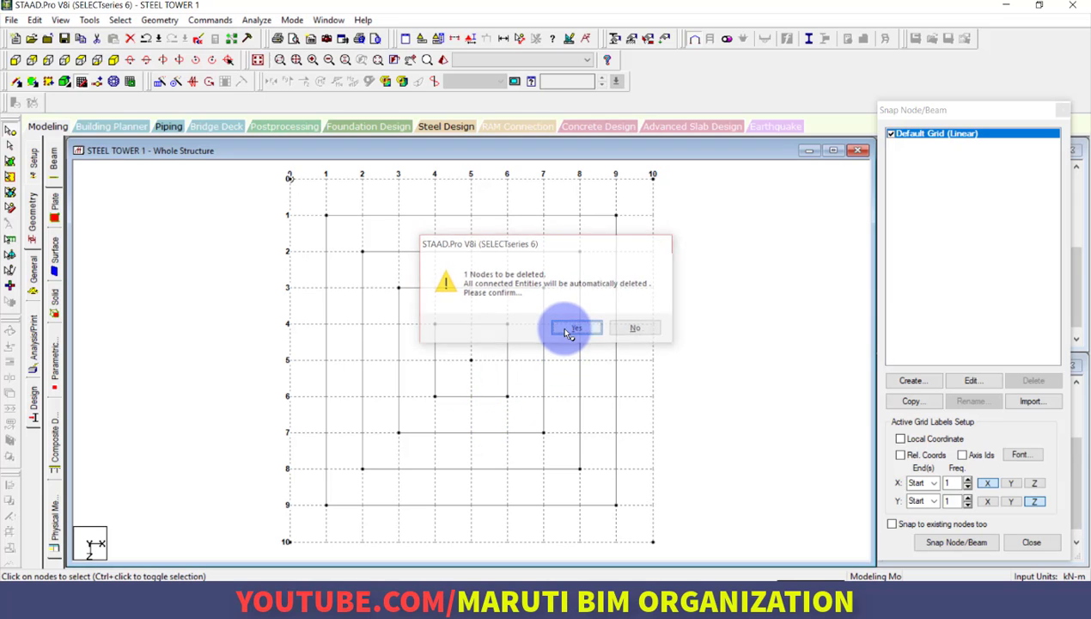
click(563, 328)
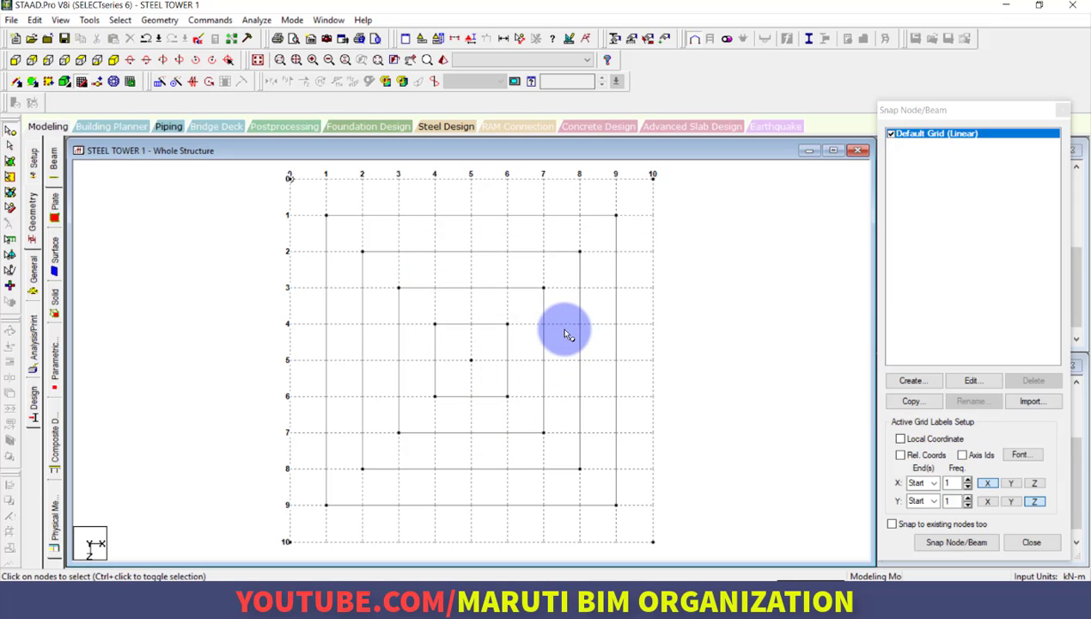
Hide the snap grid in an isometric view and delete the stray node at X, Y, Z (6, 18, 6)
click(257, 60)
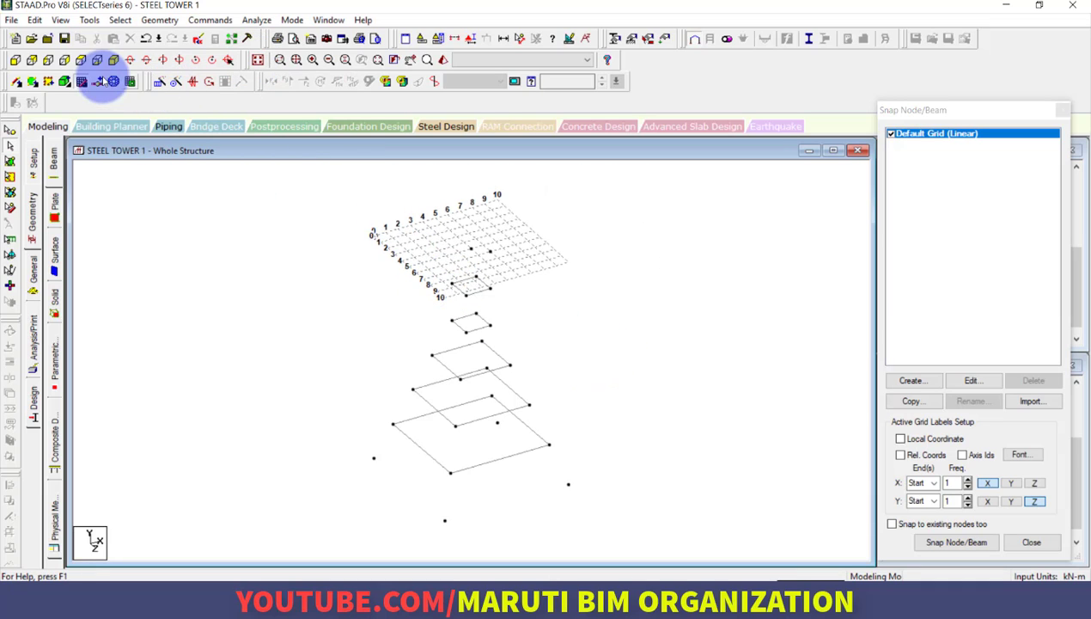
click(82, 82)
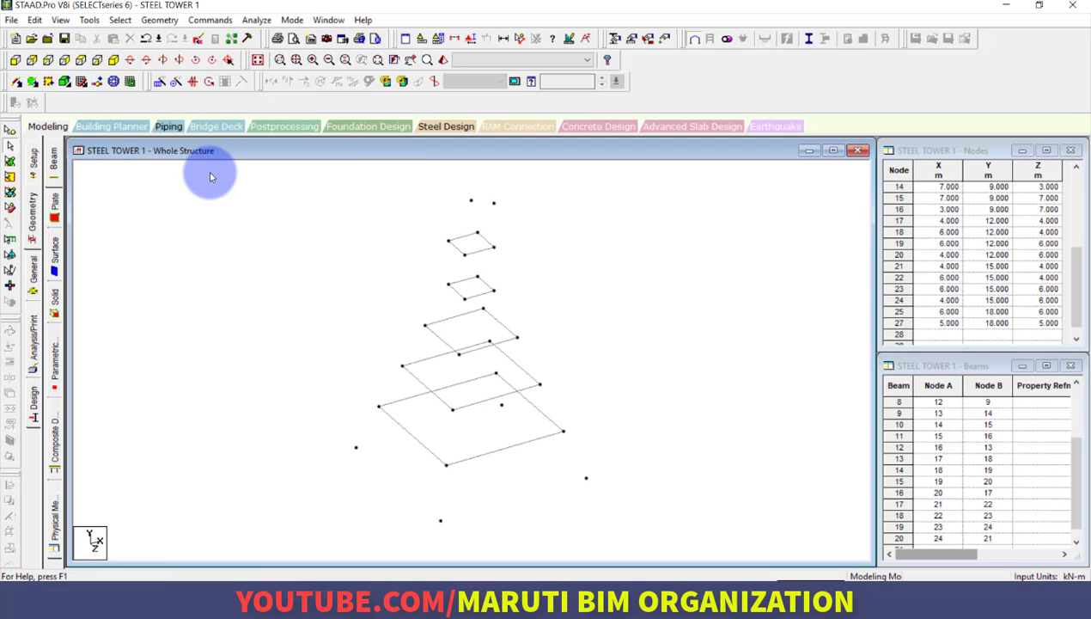
click(10, 130)
click(494, 202)
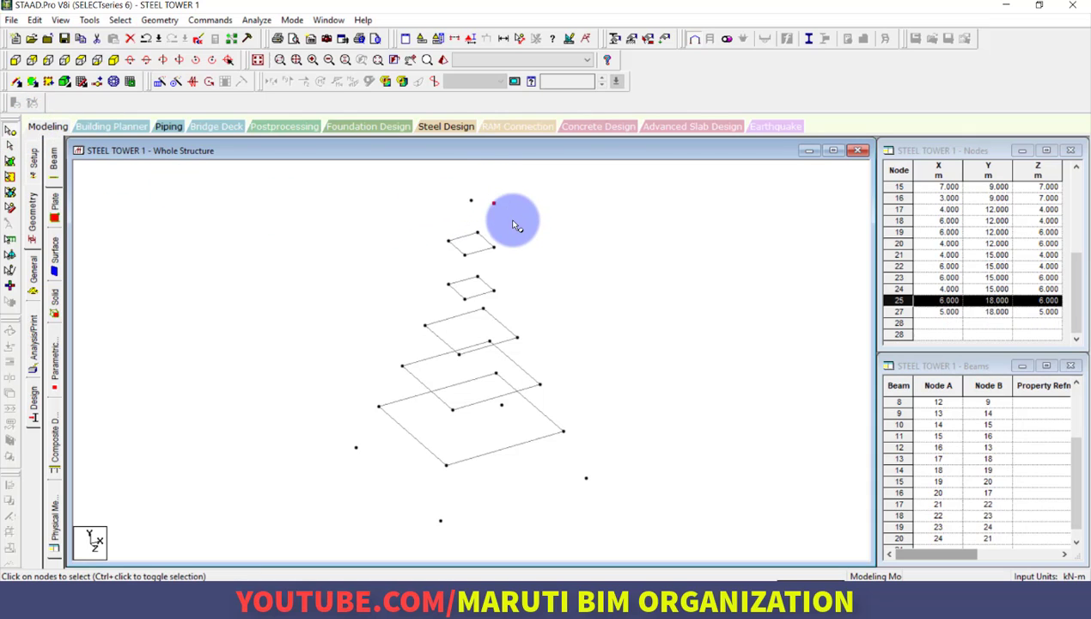
key(Delete)
click(570, 325)
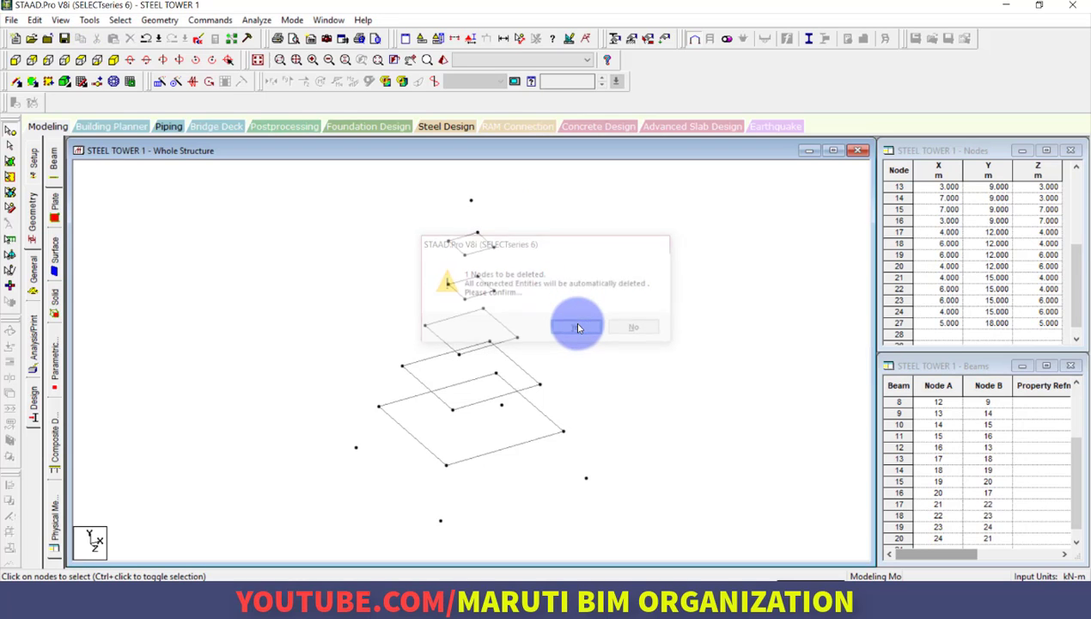
Add crossing diagonal beams between existing nodes on the tower's highest-Z face, in the two panels from the base up to Y = 6 m
click(19, 84)
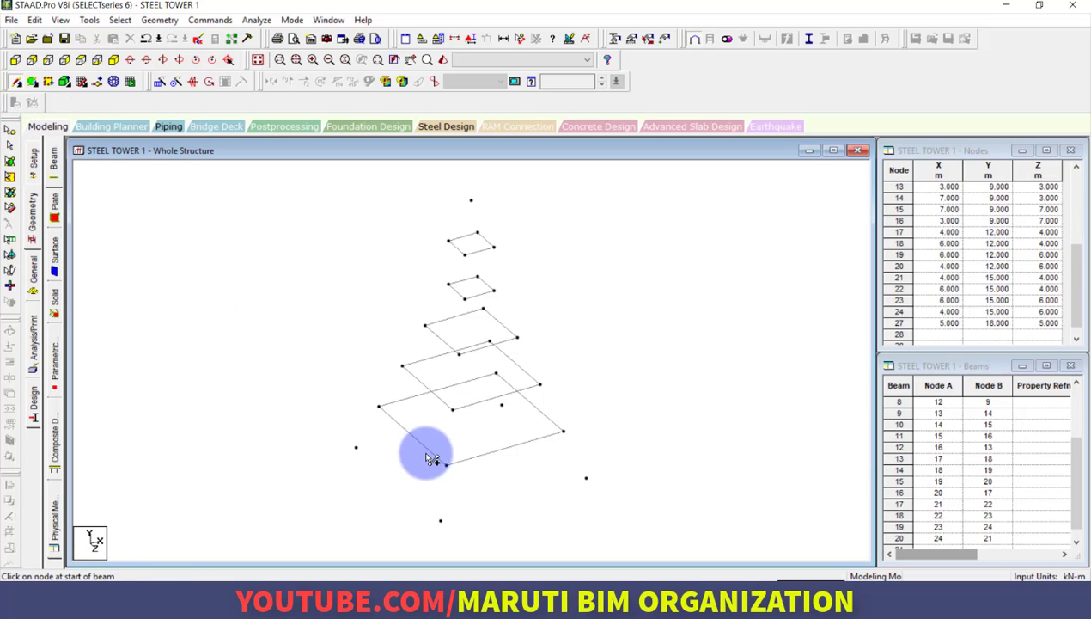
drag(441, 520, 563, 431)
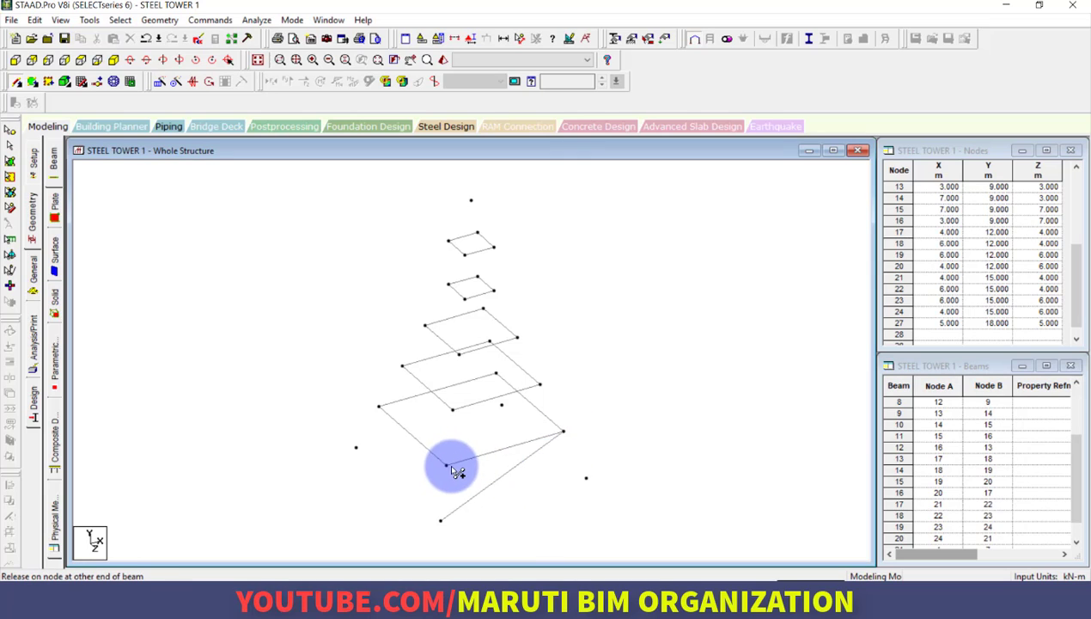
drag(458, 471, 587, 478)
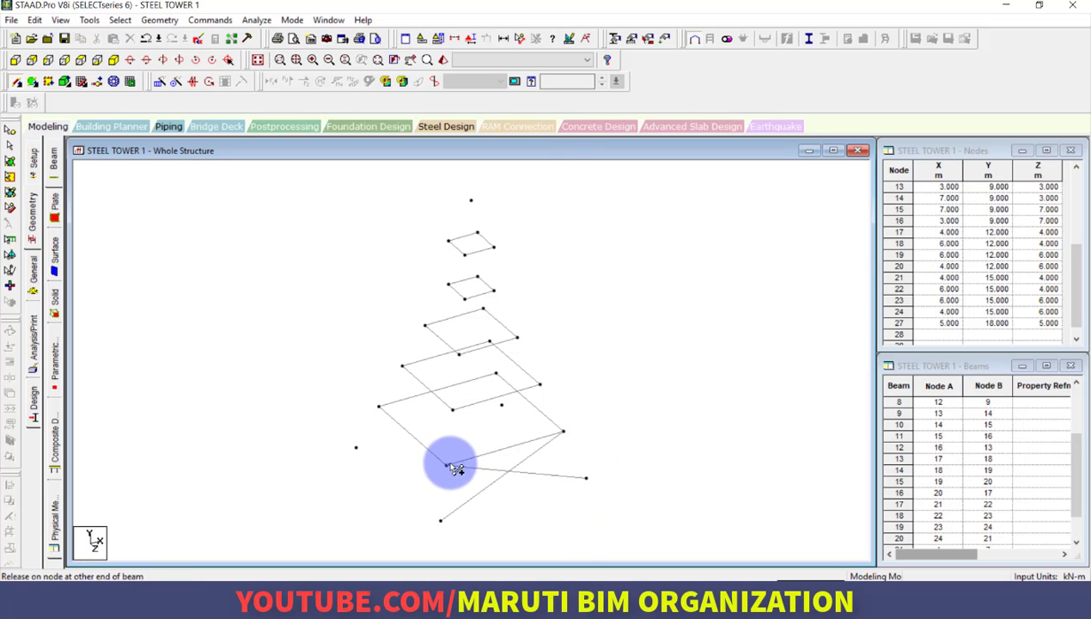
drag(455, 468, 539, 385)
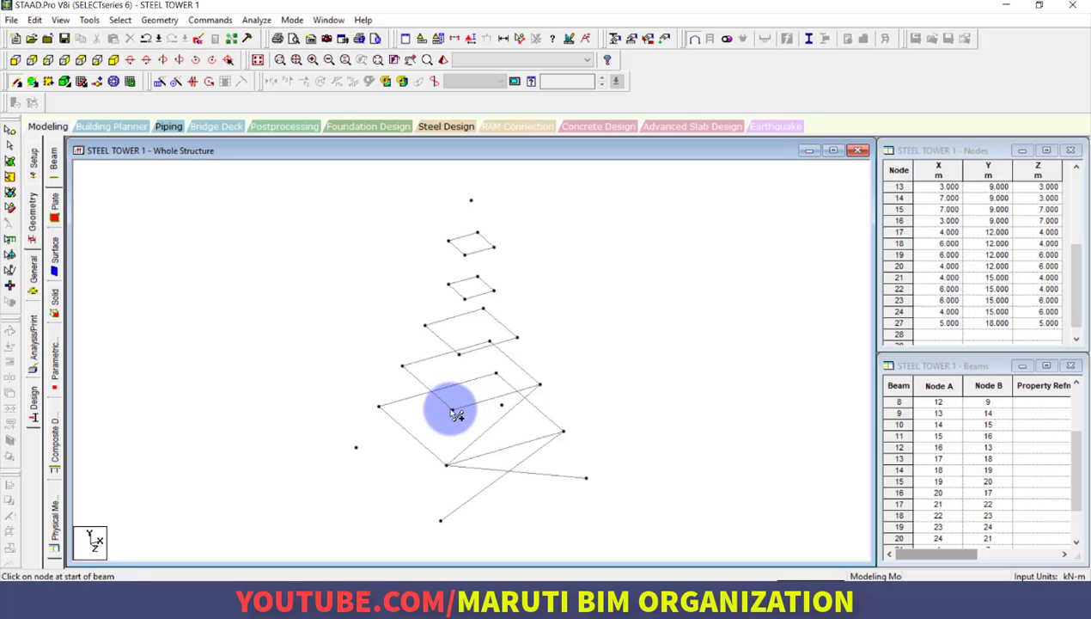
drag(452, 410, 563, 433)
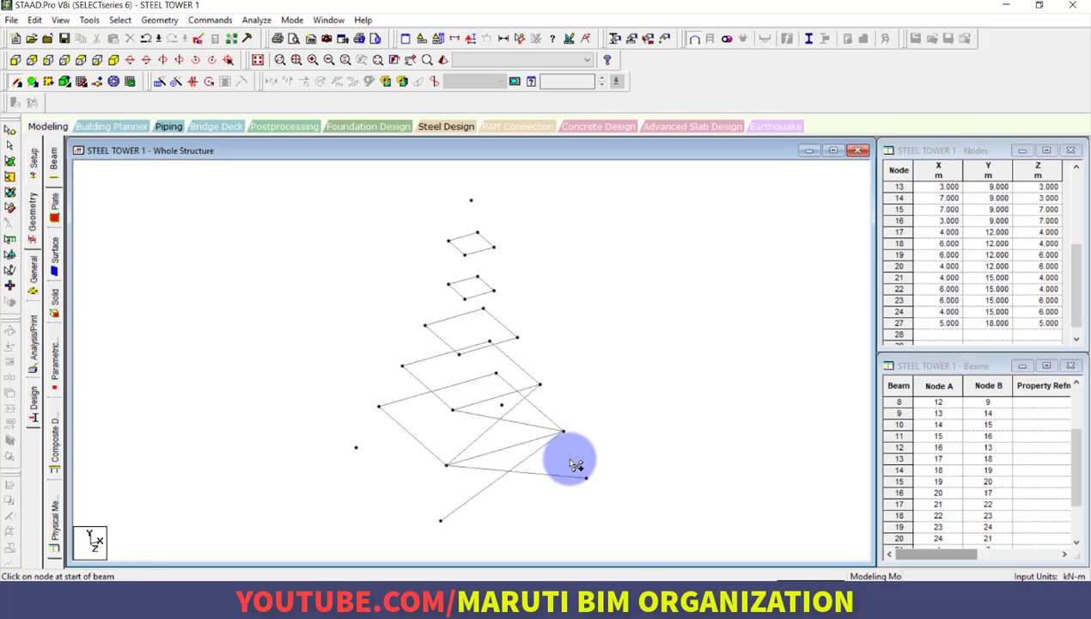
Connect the apex node with beams to the two Y = 15 m ring corners on the tower's highest-Z face
key(Down)
key(Down)
key(Down)
key(Down)
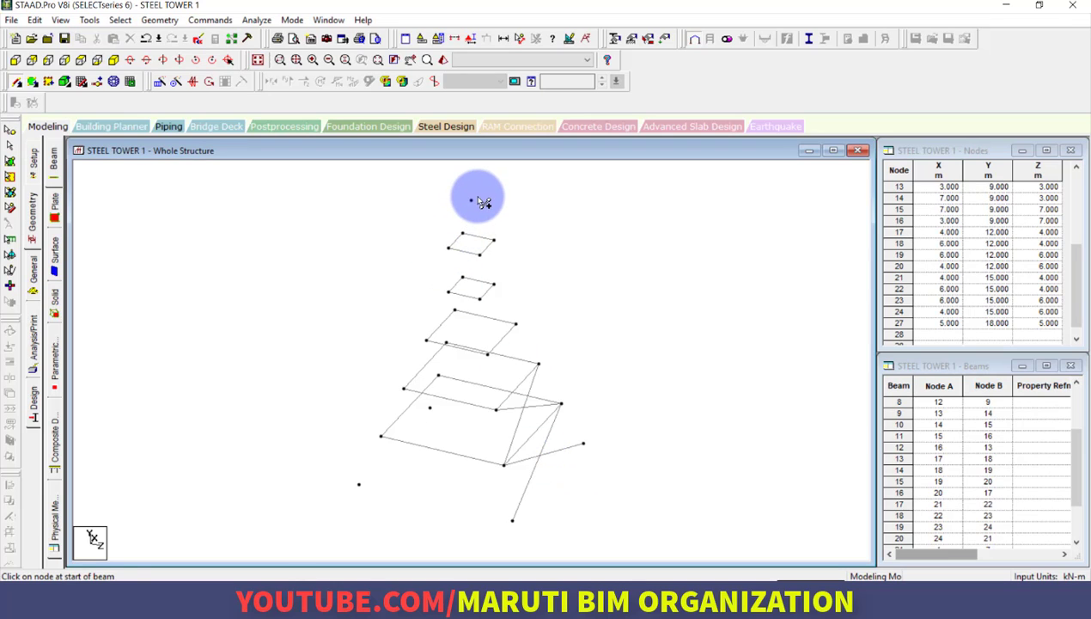
drag(472, 204, 476, 257)
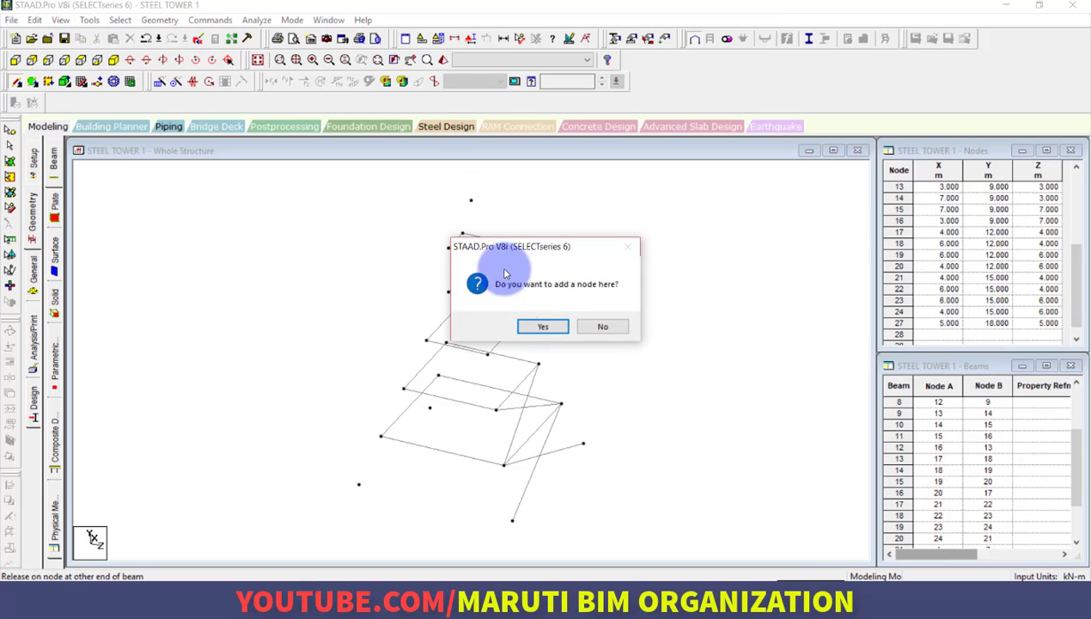
click(542, 327)
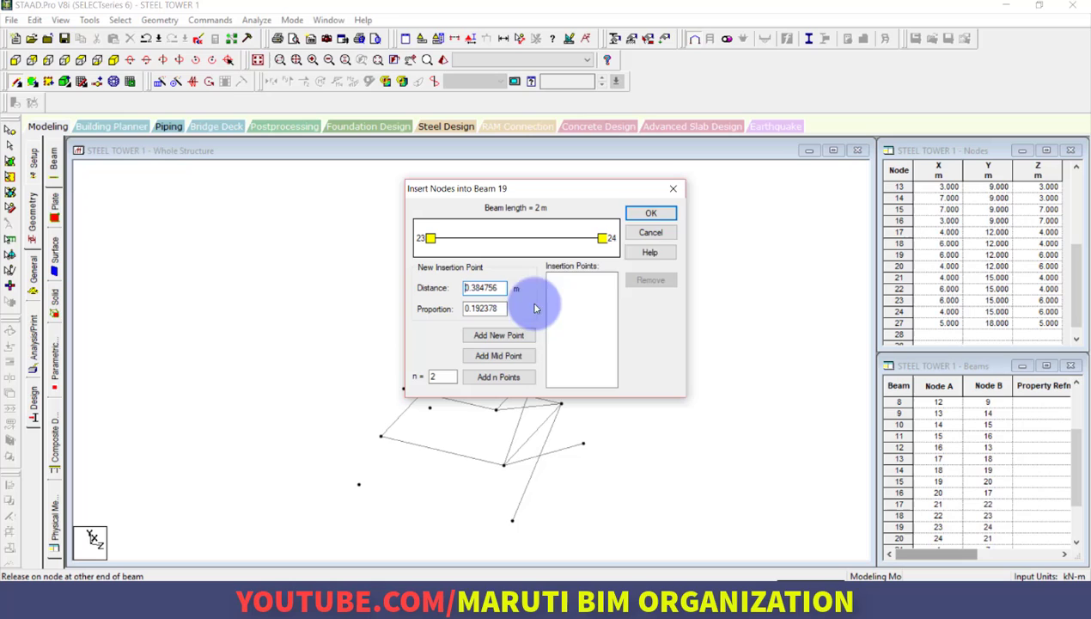
click(650, 234)
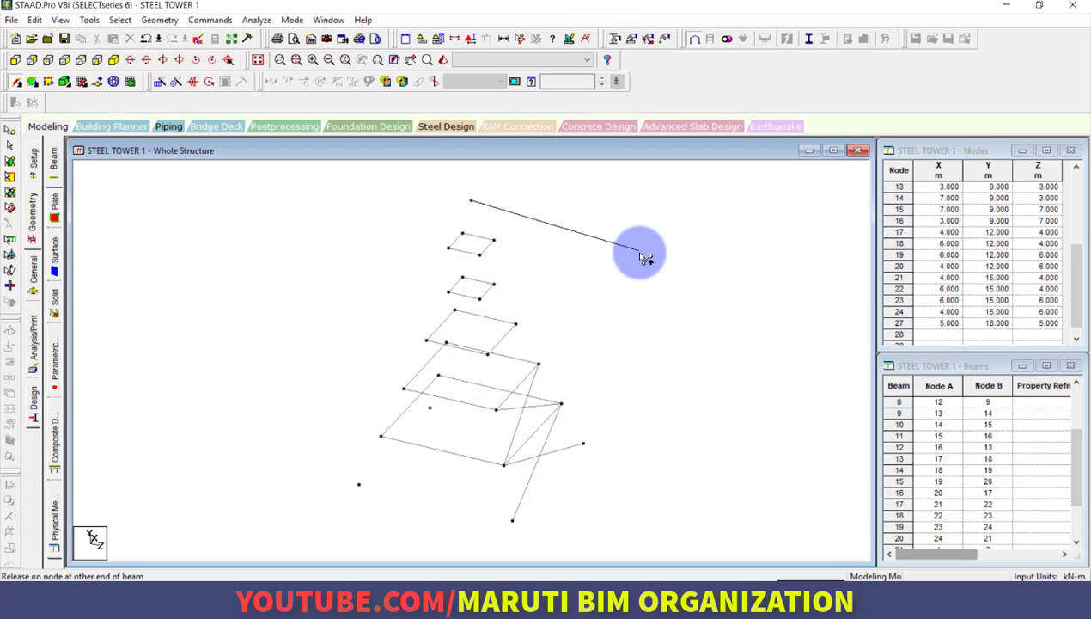
click(479, 252)
drag(476, 206, 481, 298)
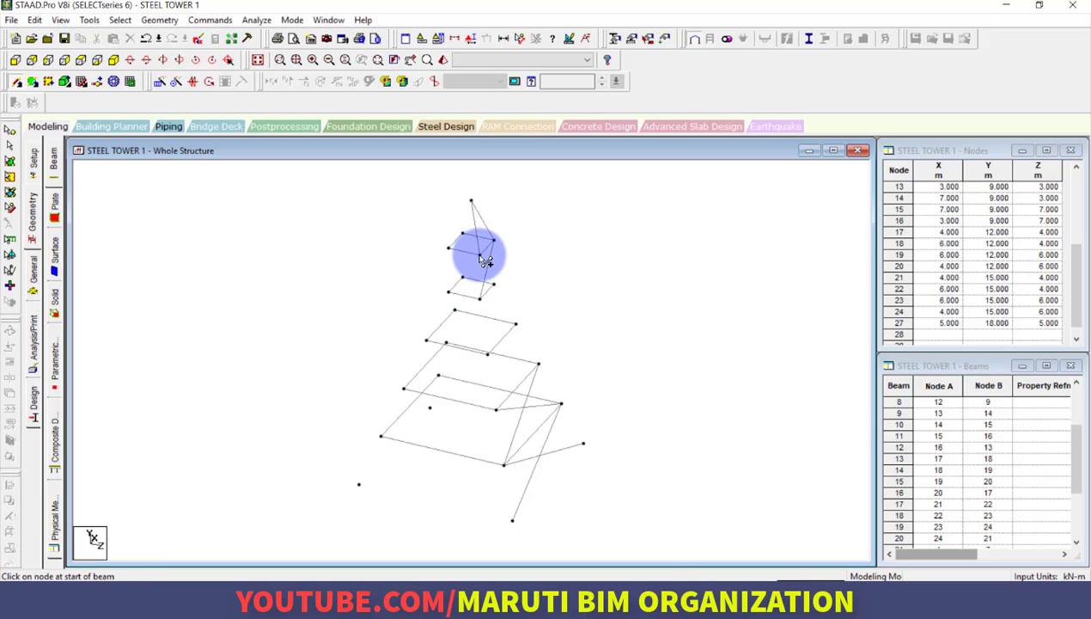
Add crossing diagonal beams on the highest-Z face in the panels between Y = 6 m and Y = 15 m
drag(481, 256, 507, 283)
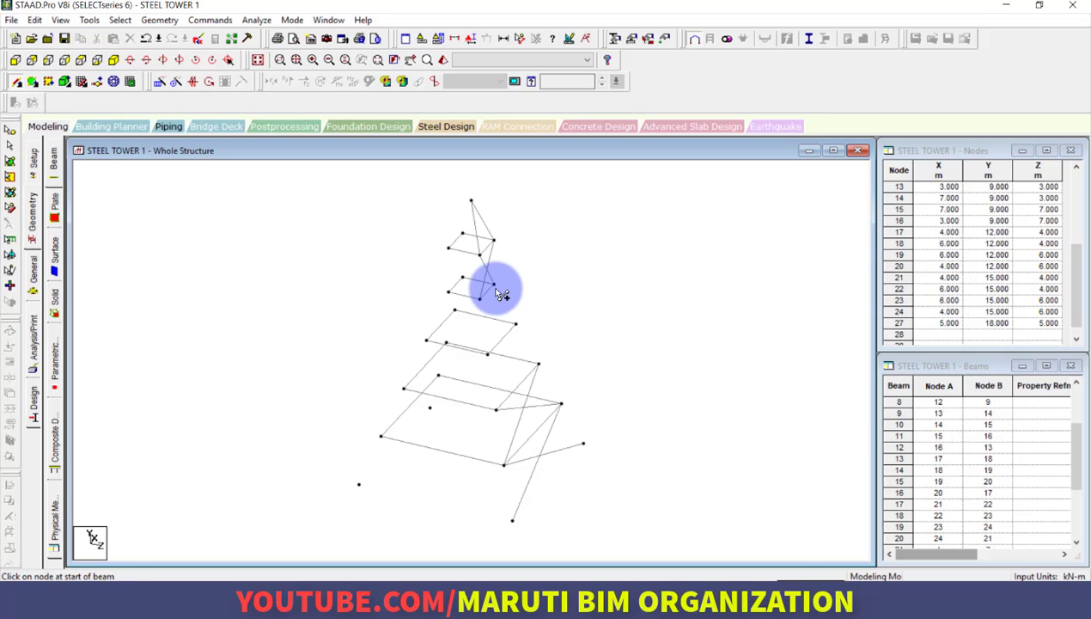
drag(515, 324, 488, 355)
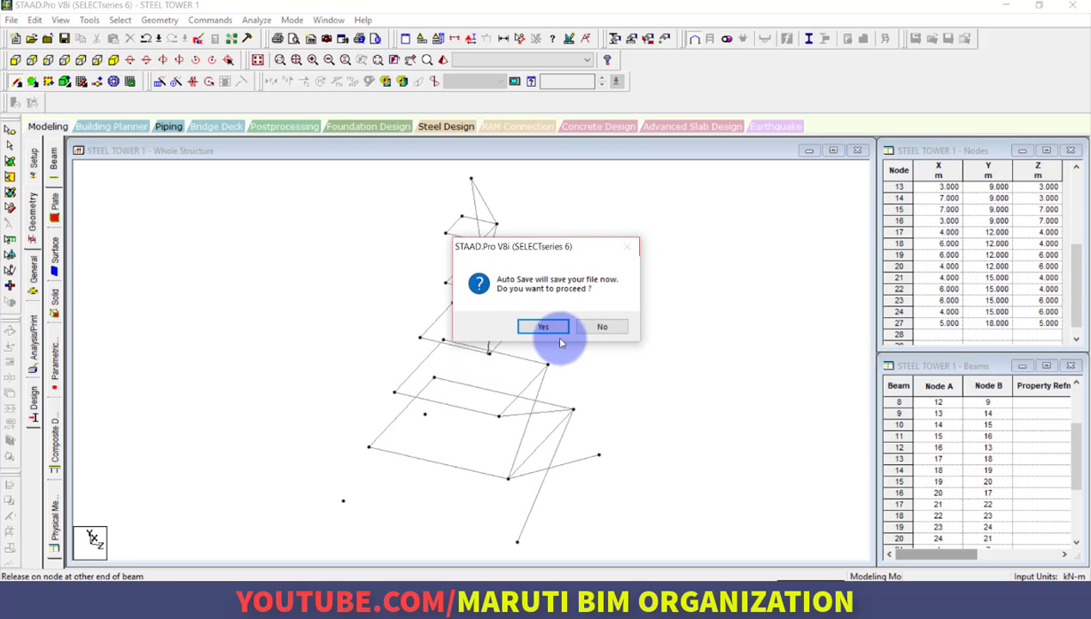
click(592, 335)
scroll(516, 341, up, 3)
drag(561, 345, 508, 354)
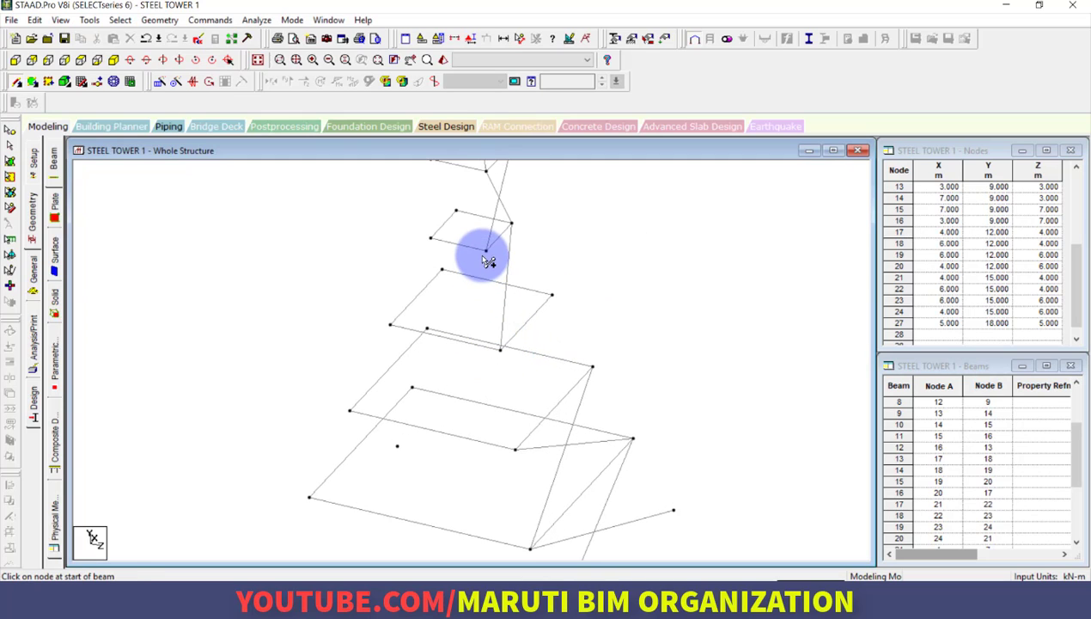
drag(497, 260, 516, 448)
drag(502, 349, 592, 368)
Add leg beams node to node along the lowest-X, highest-Z corner, from the Y = 15 m ring to the base node
key(Down)
key(Down)
key(Down)
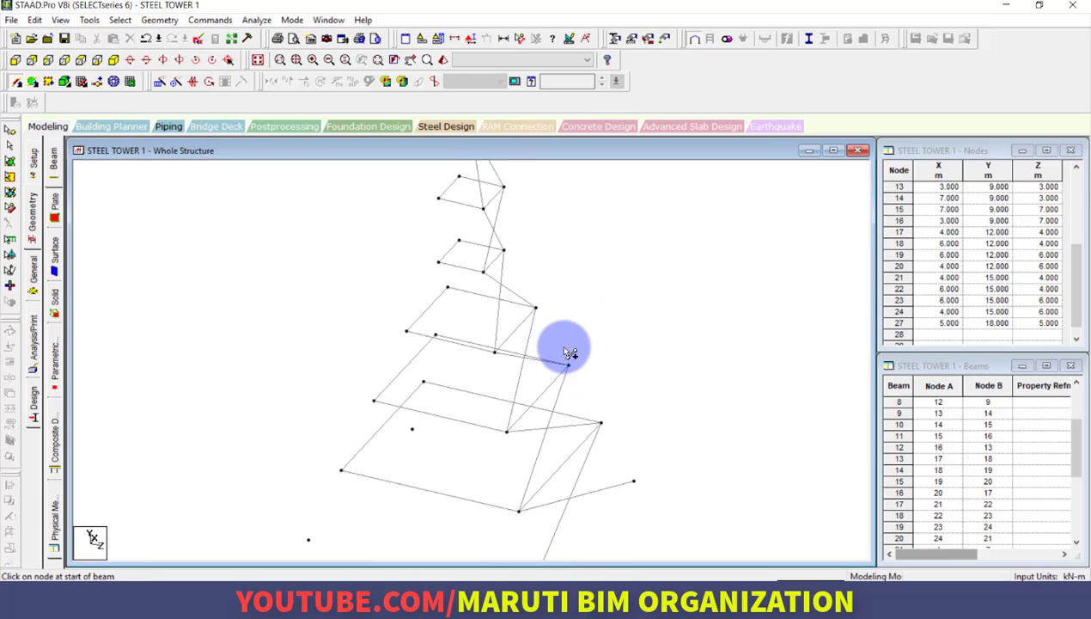
drag(482, 222, 499, 419)
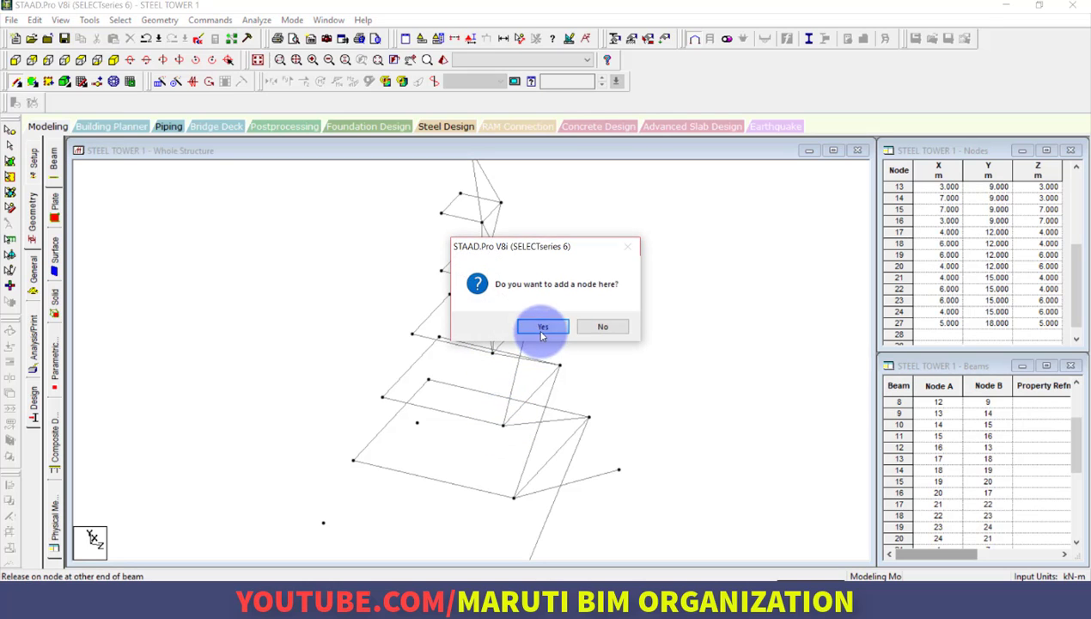
click(542, 330)
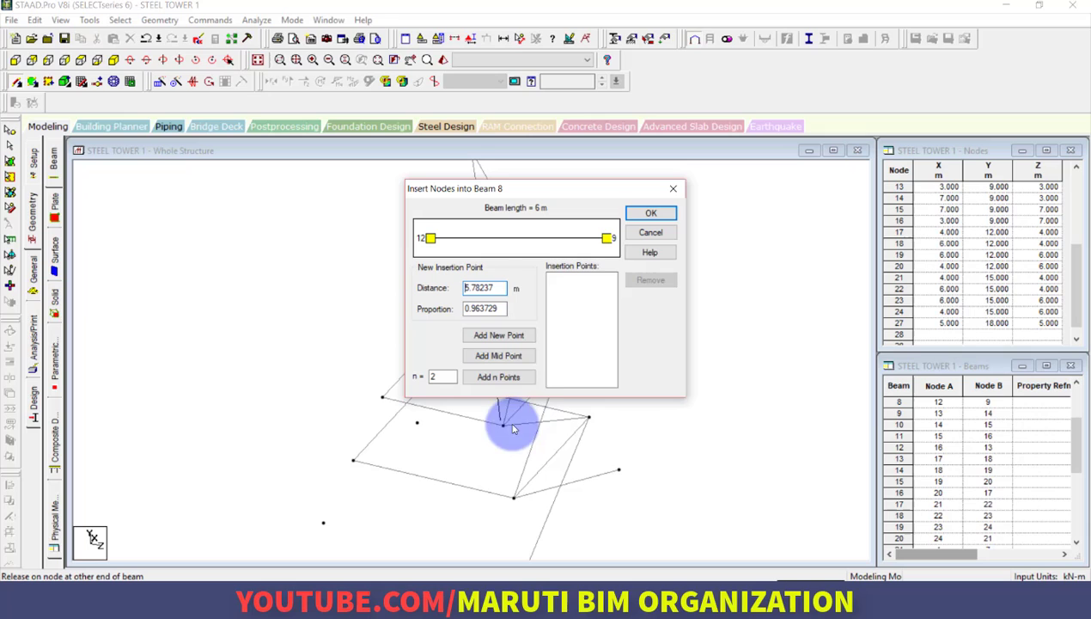
click(651, 232)
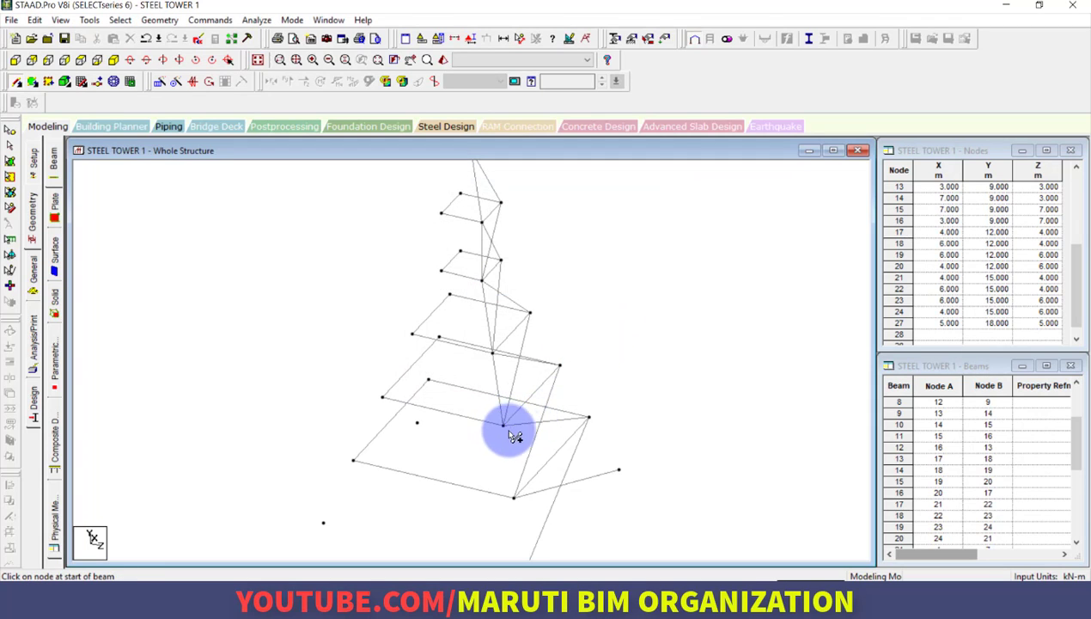
drag(505, 426, 514, 502)
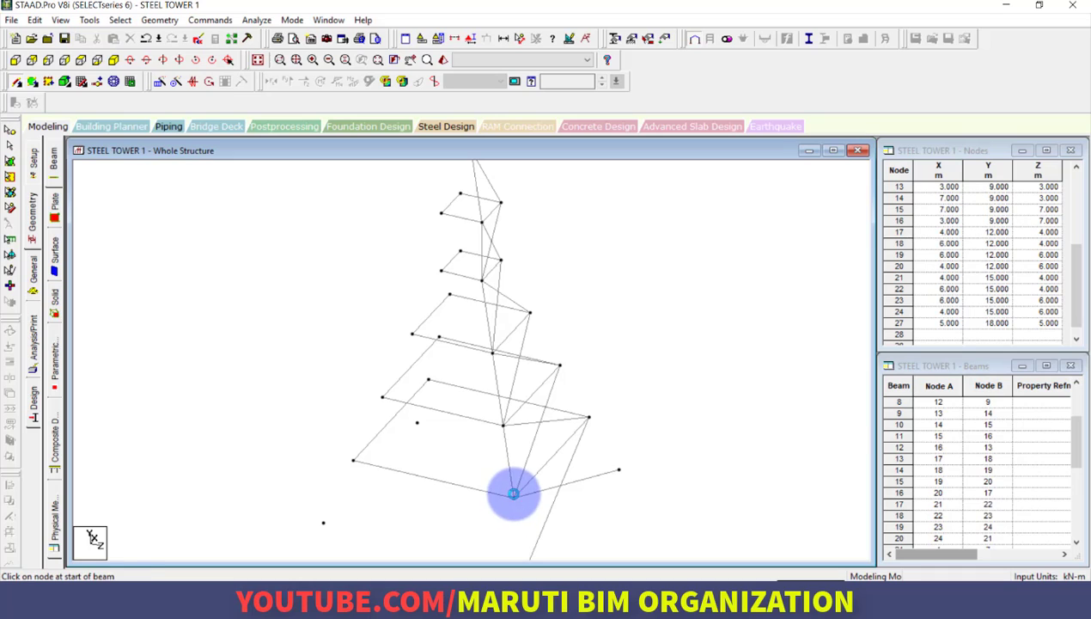
scroll(537, 413, down, 2)
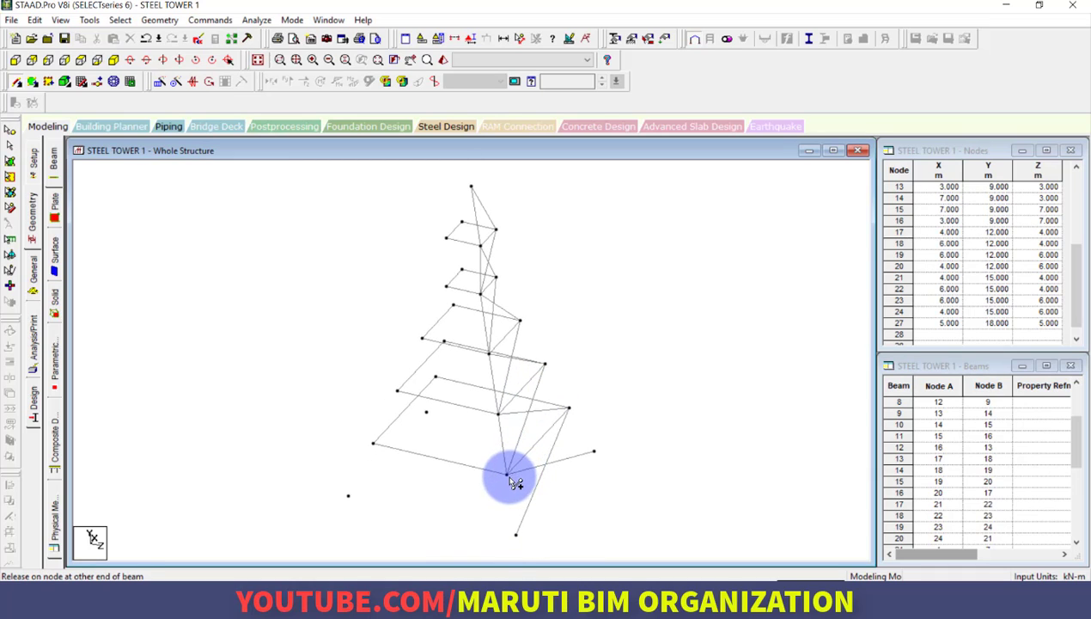
mouse_move(510, 476)
mouse_down()
mouse_move(517, 536)
mouse_move(536, 531)
mouse_move(570, 408)
mouse_up()
Add leg beams node to node along the highest-X, highest-Z corner, from the base up to the Y = 15 m ring
drag(595, 451, 532, 331)
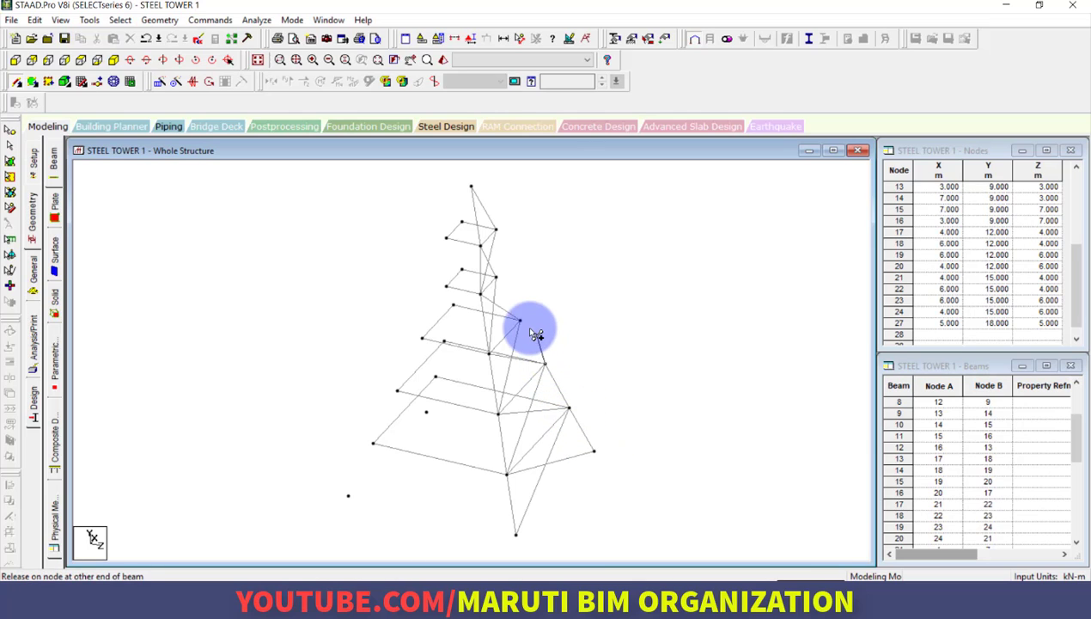
click(496, 278)
click(498, 232)
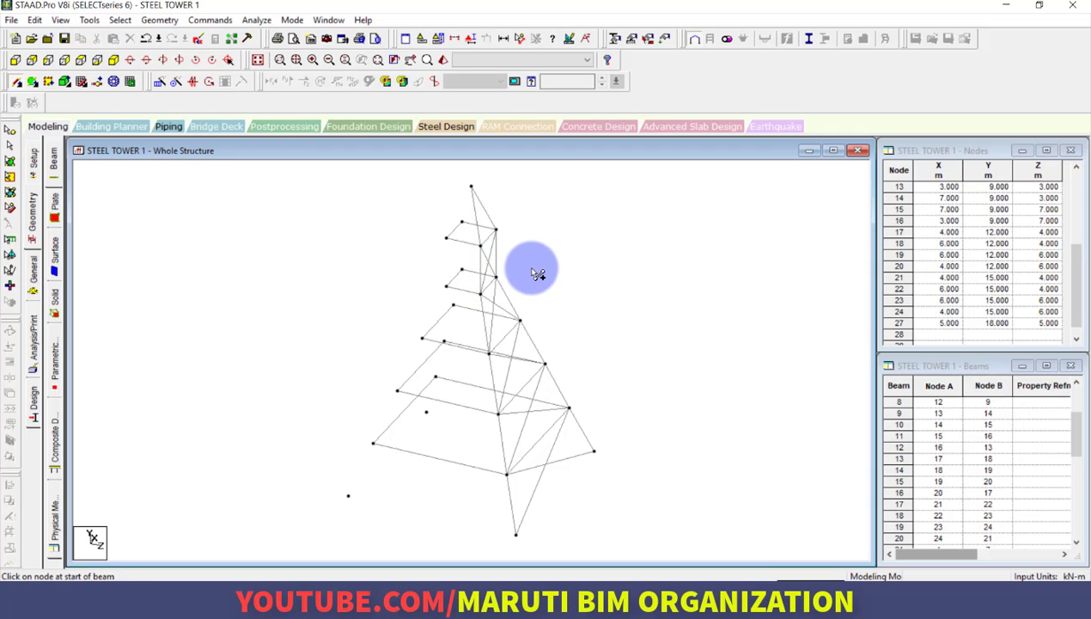
Add leg beams between the apex and the base nodes along both lowest-Z corners, joining each ring corner on the way
key(Right)
key(Right)
key(Right)
key(Right)
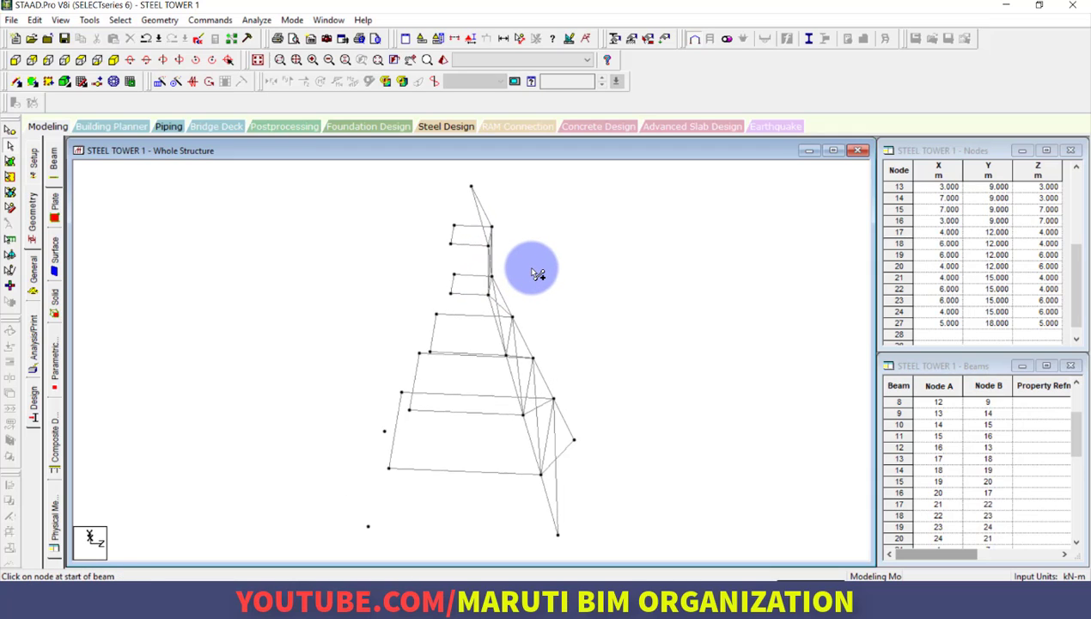
key(Right)
key(Right)
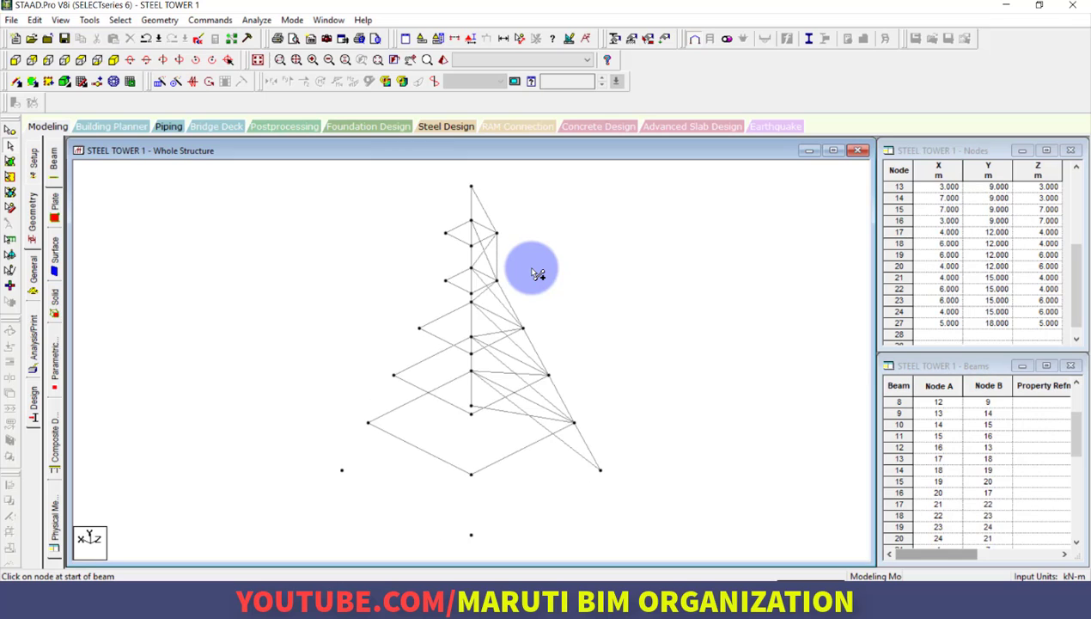
key(Right)
key(Right)
key(Right)
key(Right)
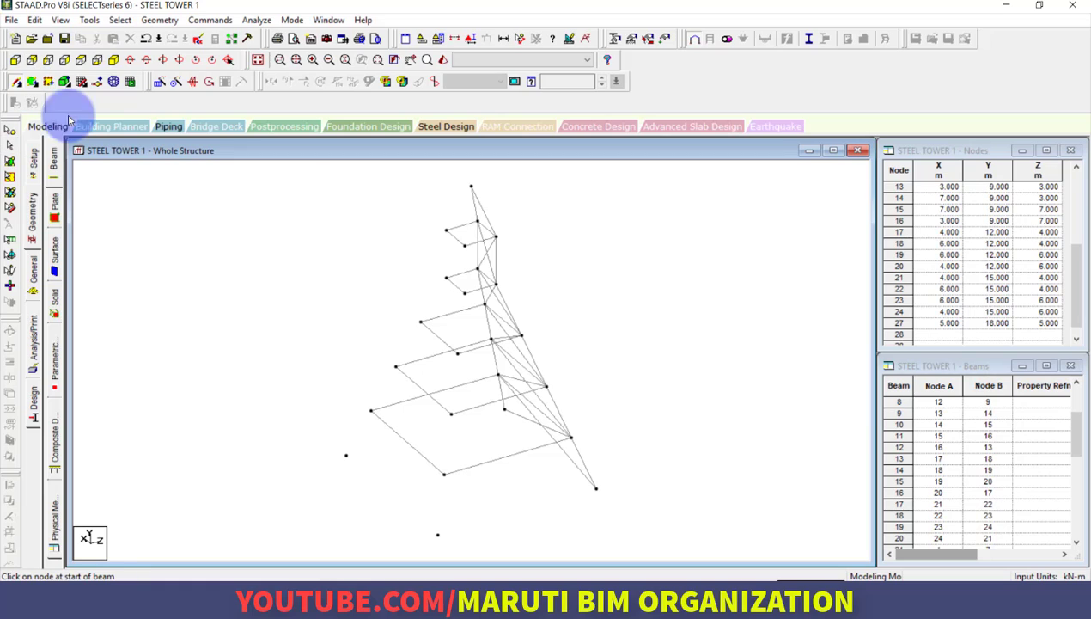
mouse_move(471, 186)
mouse_down()
mouse_move(471, 355)
mouse_move(445, 475)
mouse_move(453, 515)
mouse_move(439, 534)
mouse_up()
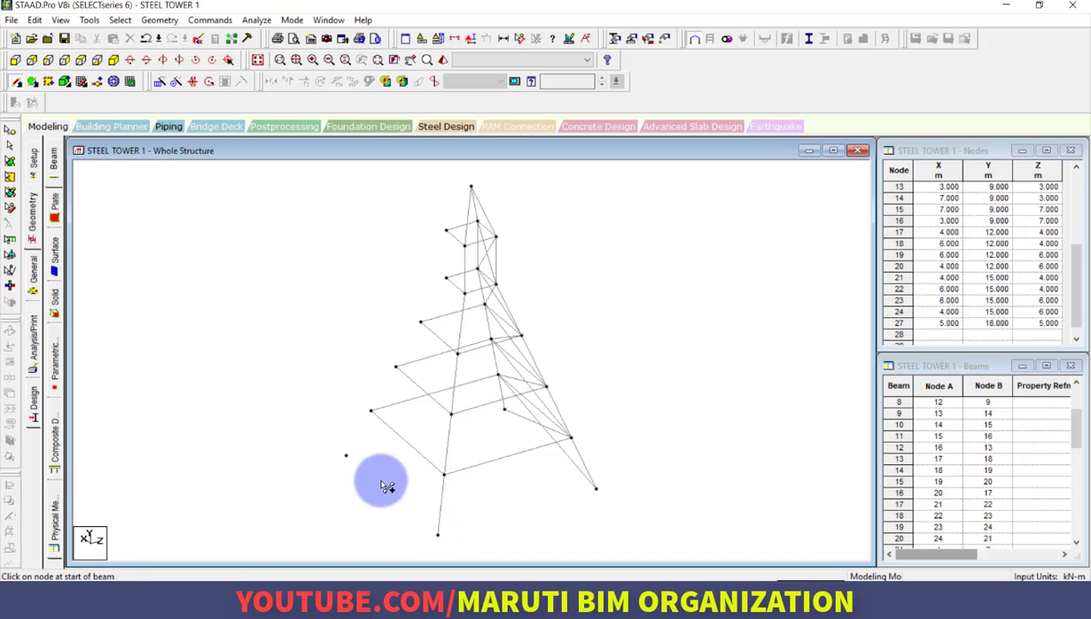
mouse_move(347, 455)
mouse_down()
mouse_move(414, 353)
mouse_move(444, 284)
mouse_move(444, 231)
mouse_move(471, 190)
mouse_up()
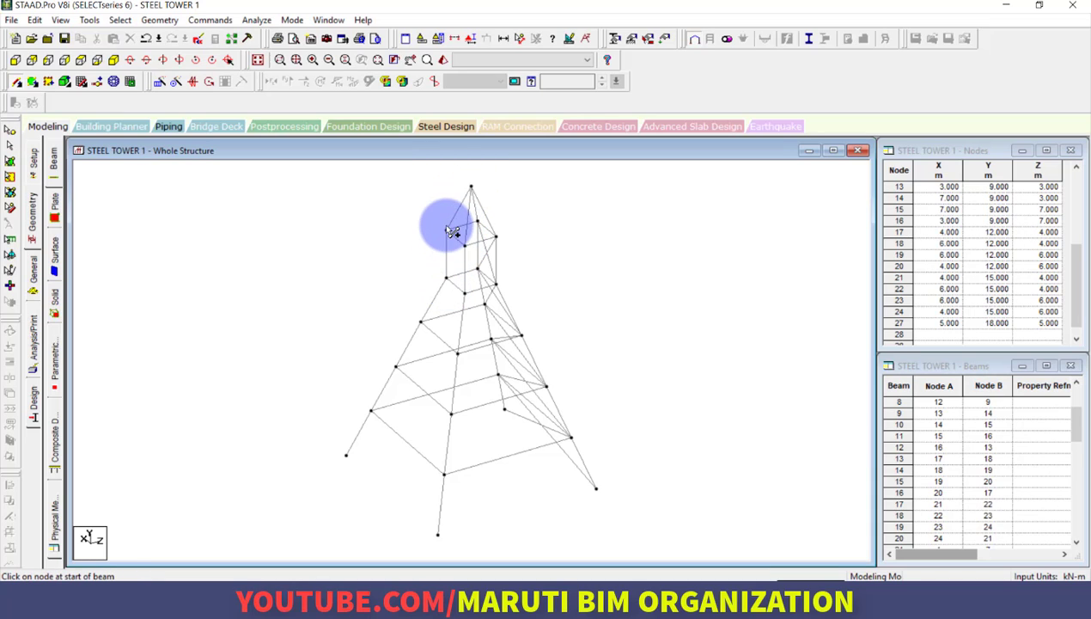
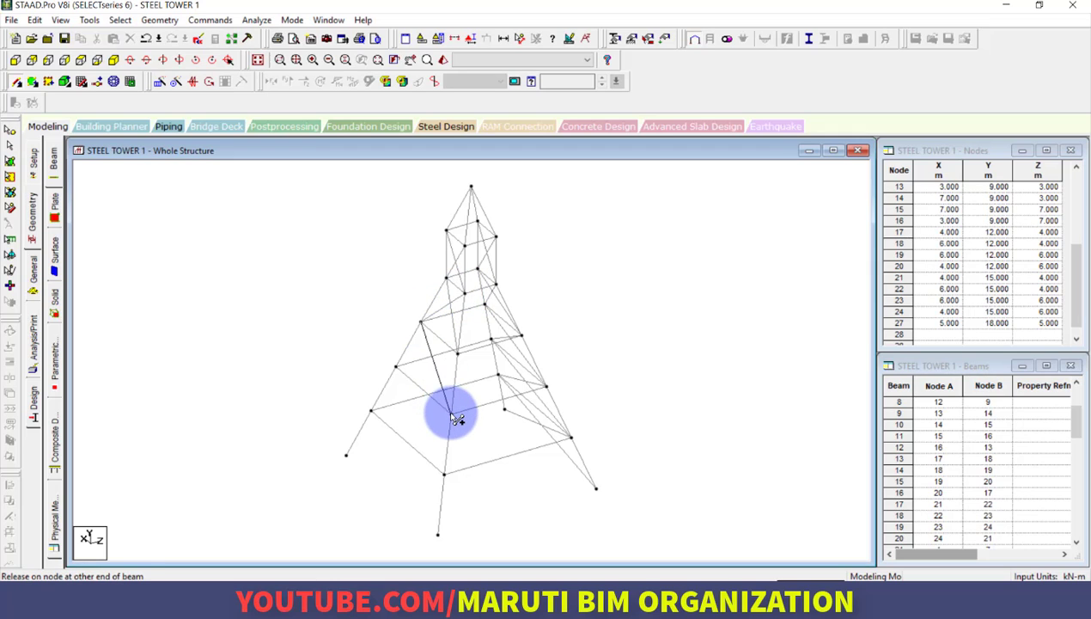
Add crossing diagonal beams on the tower's lowest-Z face, from the Y = 15 m ring down to the base nodes
drag(461, 358, 446, 472)
drag(461, 417, 439, 533)
drag(446, 476, 346, 456)
Add crossing diagonal beams on the tower's lowest-X face, from the base nodes up to the Y = 15 m ring
drag(438, 537, 571, 439)
drag(445, 476, 596, 489)
drag(445, 474, 548, 386)
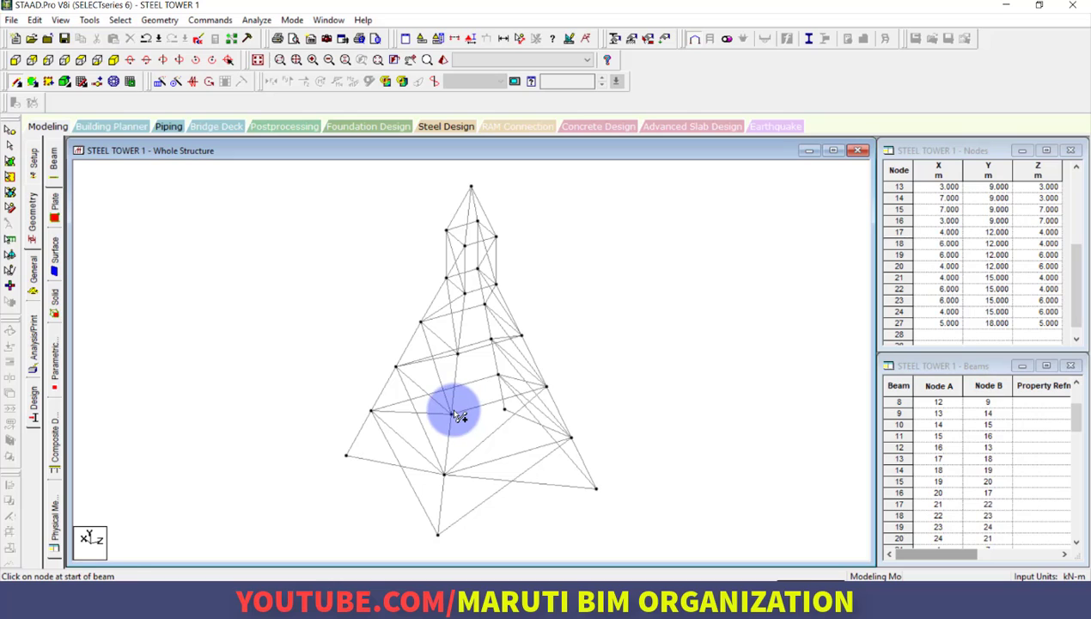
drag(460, 418, 571, 438)
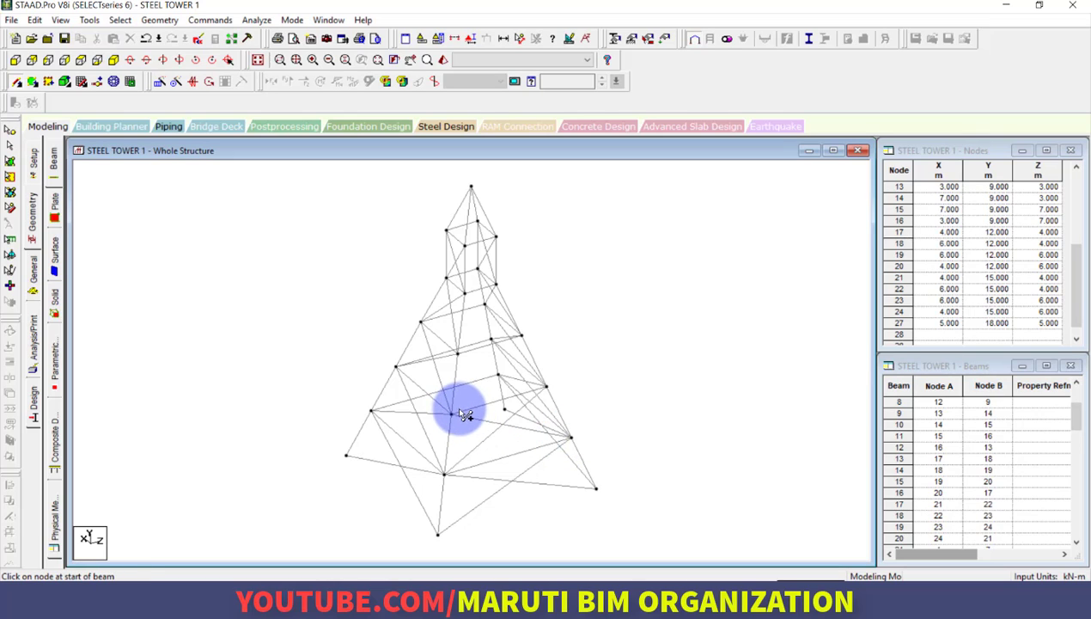
drag(461, 417, 521, 336)
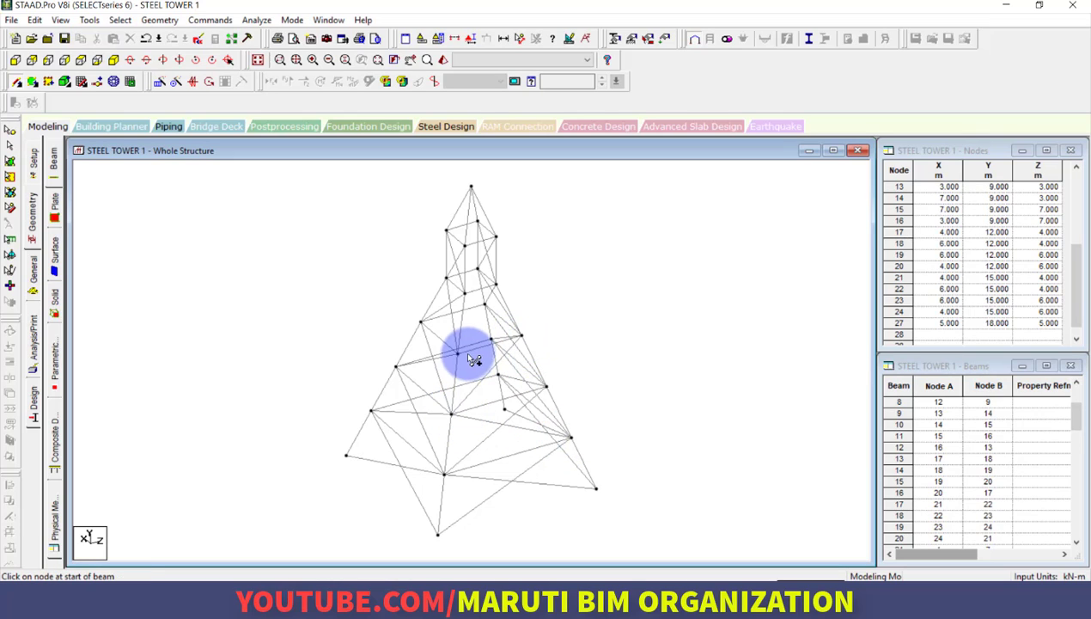
drag(459, 358, 547, 388)
drag(459, 354, 521, 335)
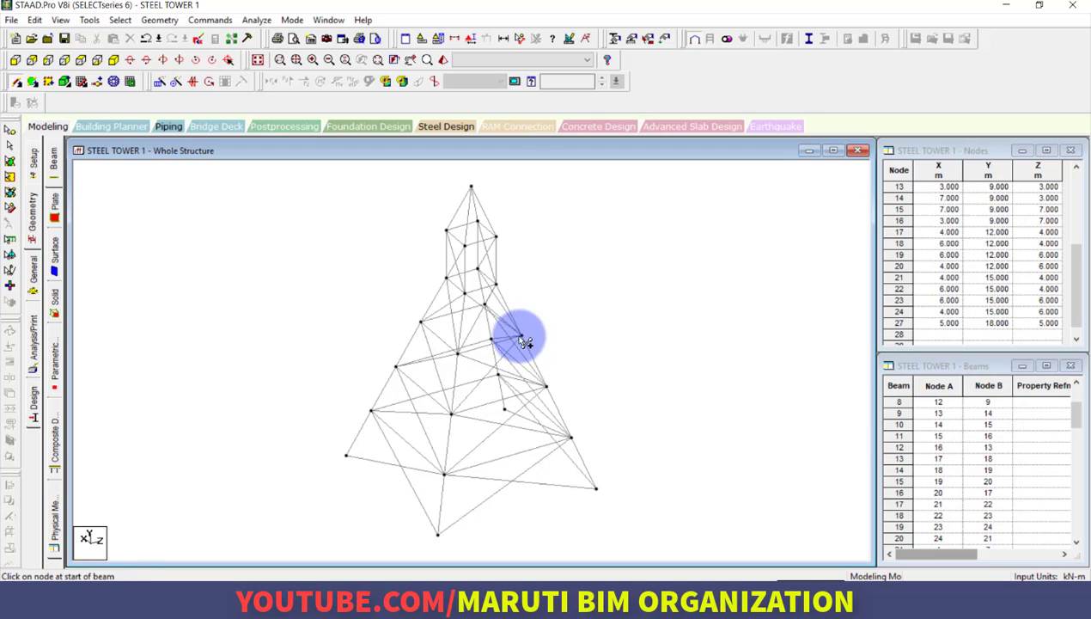
drag(464, 294, 478, 244)
Add crossing diagonal beams on the remaining highest-X face, from the Y = 15 m ring down to the base nodes
key(Right)
key(Right)
key(Right)
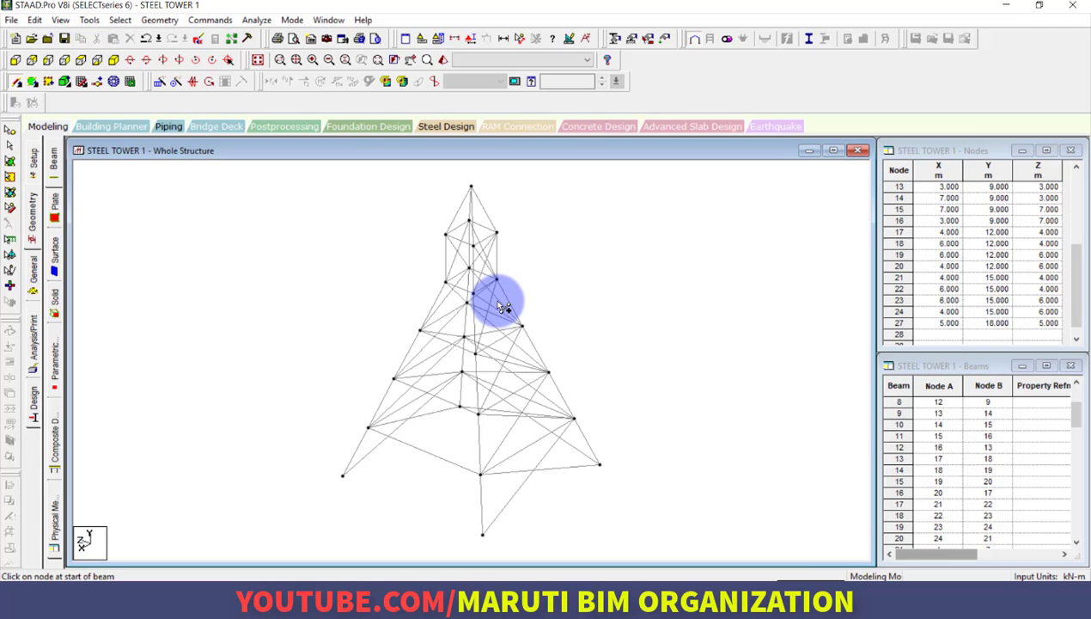
key(Right)
key(Right)
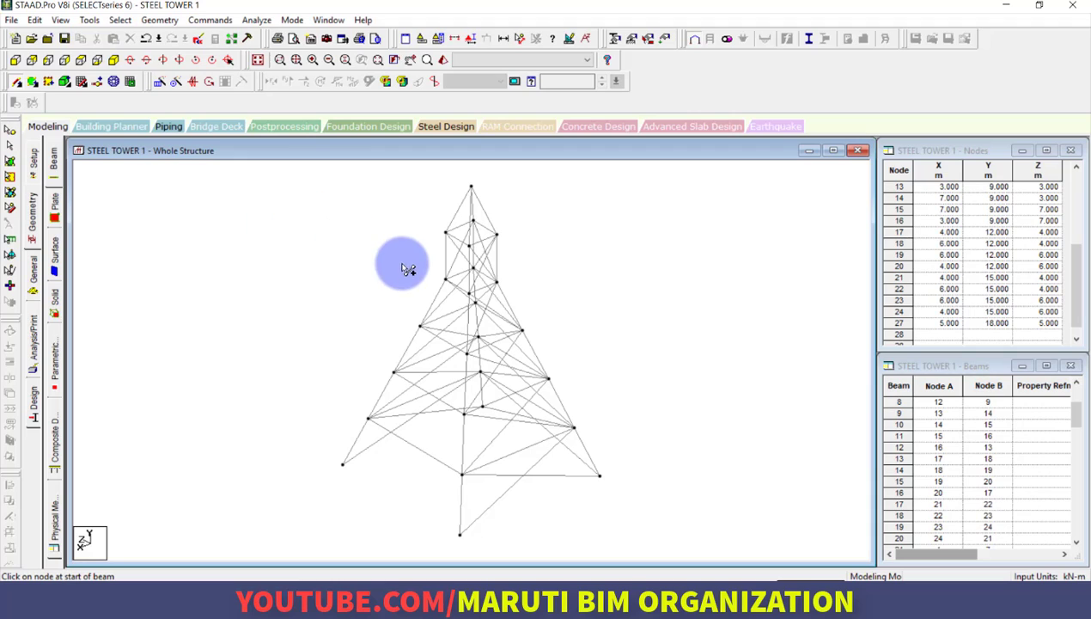
drag(445, 234, 465, 350)
drag(470, 295, 465, 415)
drag(469, 354, 461, 473)
drag(464, 416, 461, 534)
drag(462, 474, 343, 464)
Examine the tower from several sides to check the legs and bracing on every face
key(Right)
key(Right)
key(Right)
key(Right)
key(Right)
key(Up)
key(Down)
key(Right)
key(Right)
key(Right)
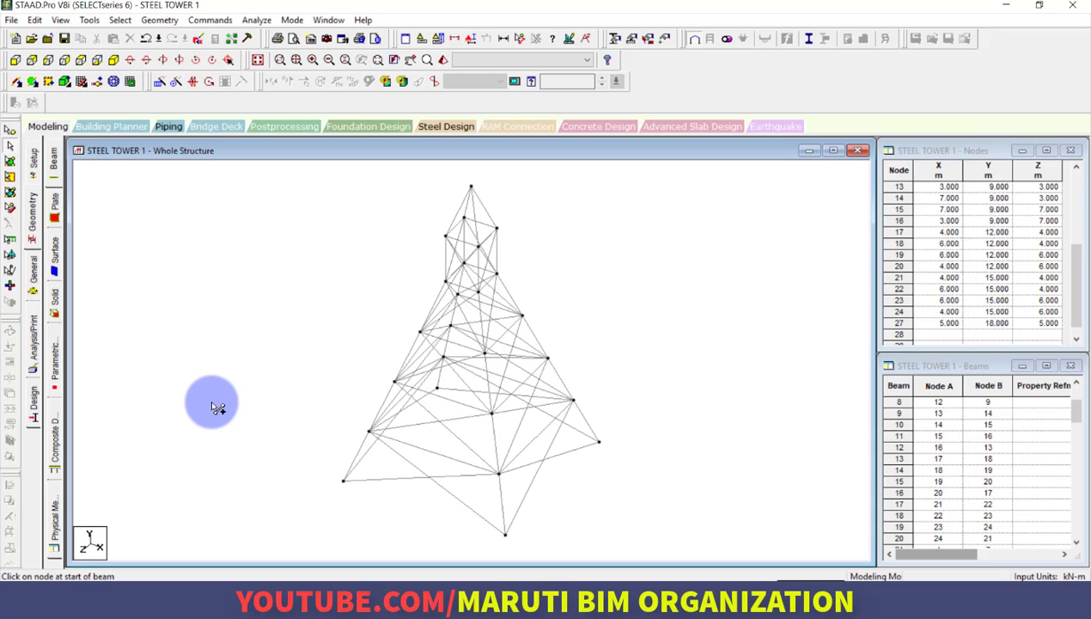
key(Right)
key(Right)
key(Right)
key(Right)
key(Right)
key(Right)
key(Right)
key(Right)
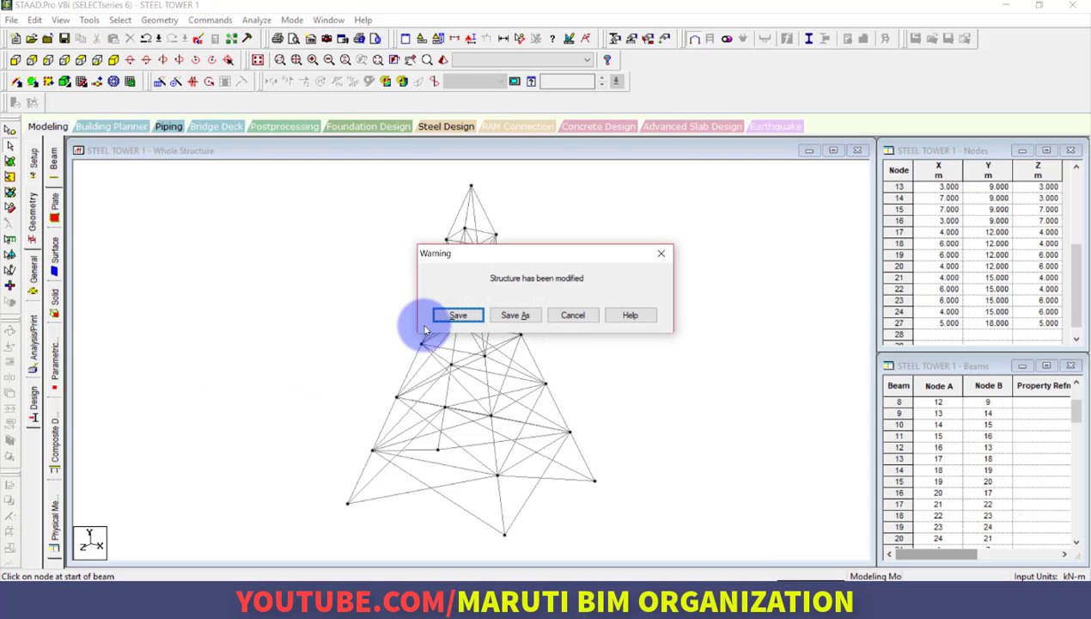
Save the modified structure and check which custom section shapes can be defined in the general member properties
click(445, 314)
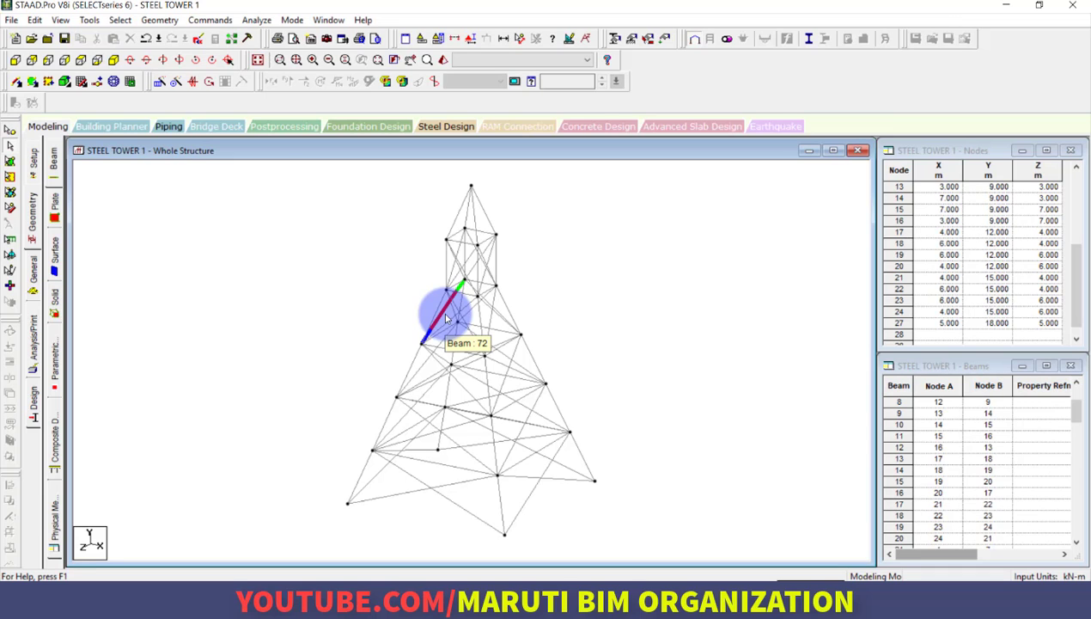
click(33, 268)
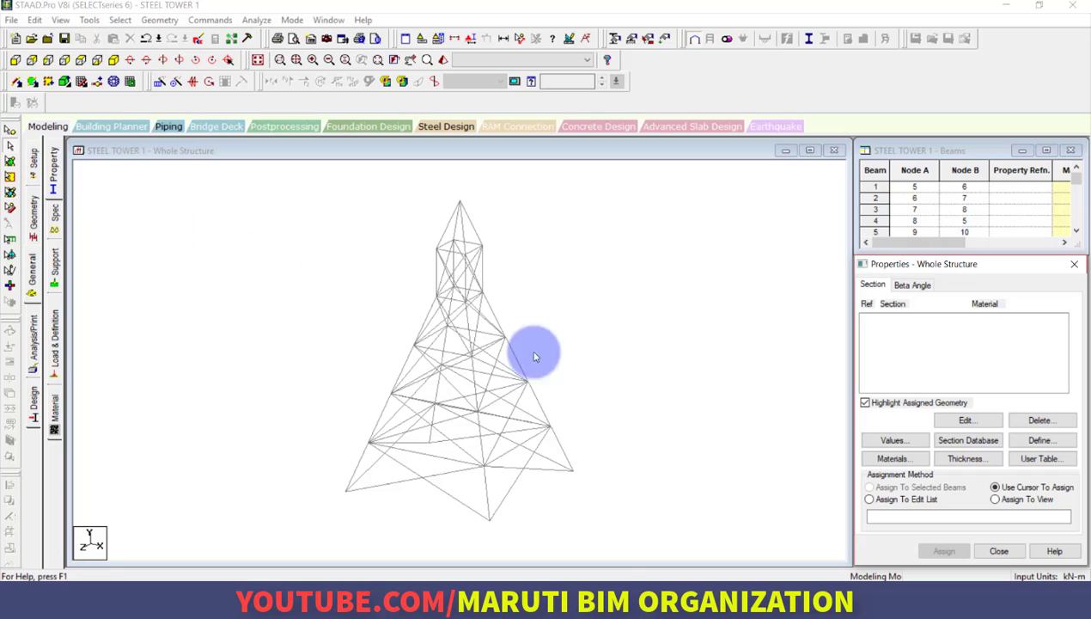
click(1035, 441)
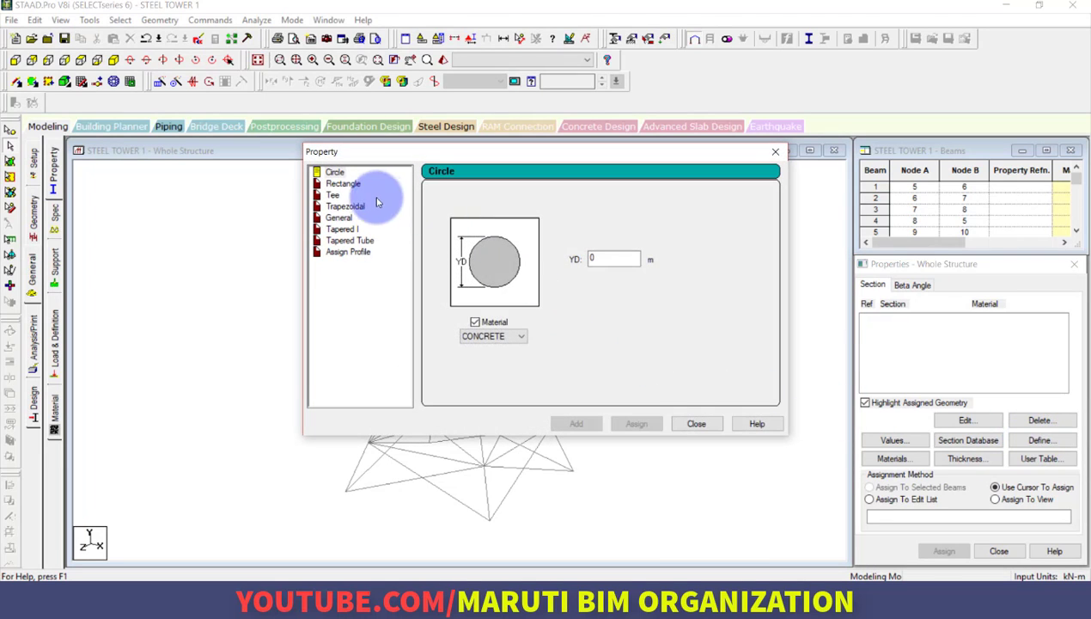
click(695, 423)
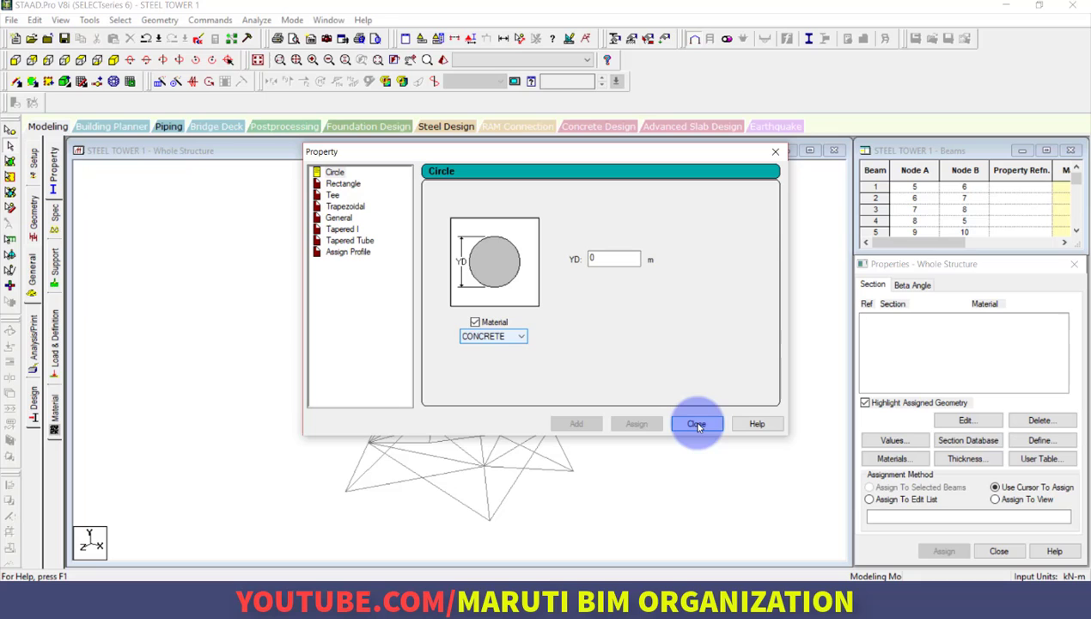
Add the Indian angle section ISA100x100x10 in STEEL, as a single section (ST), to the member properties from the section database
click(969, 440)
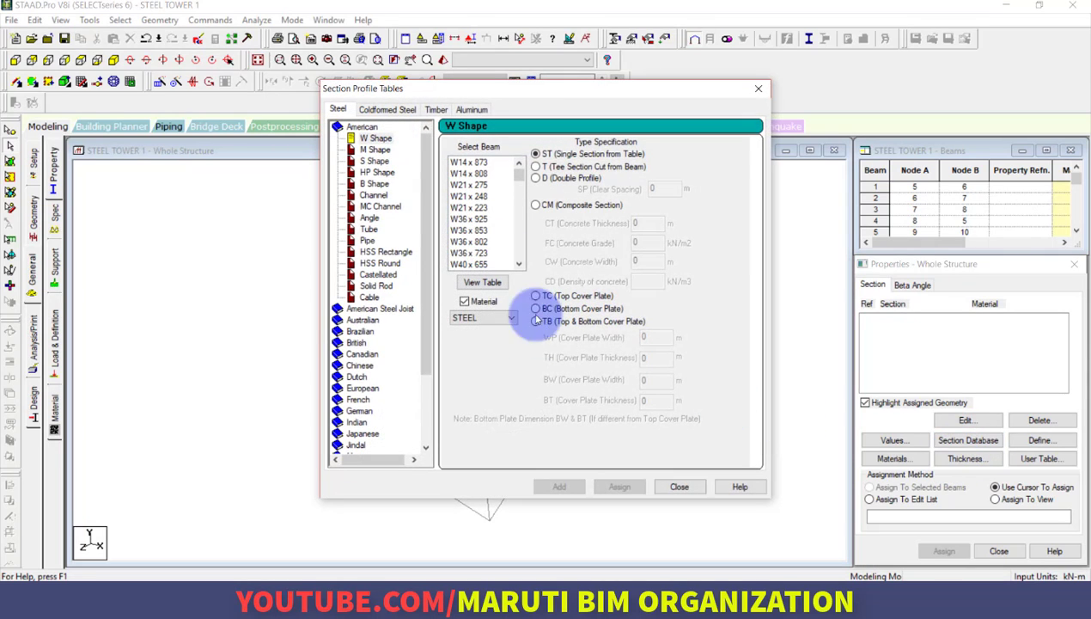
drag(424, 236, 426, 294)
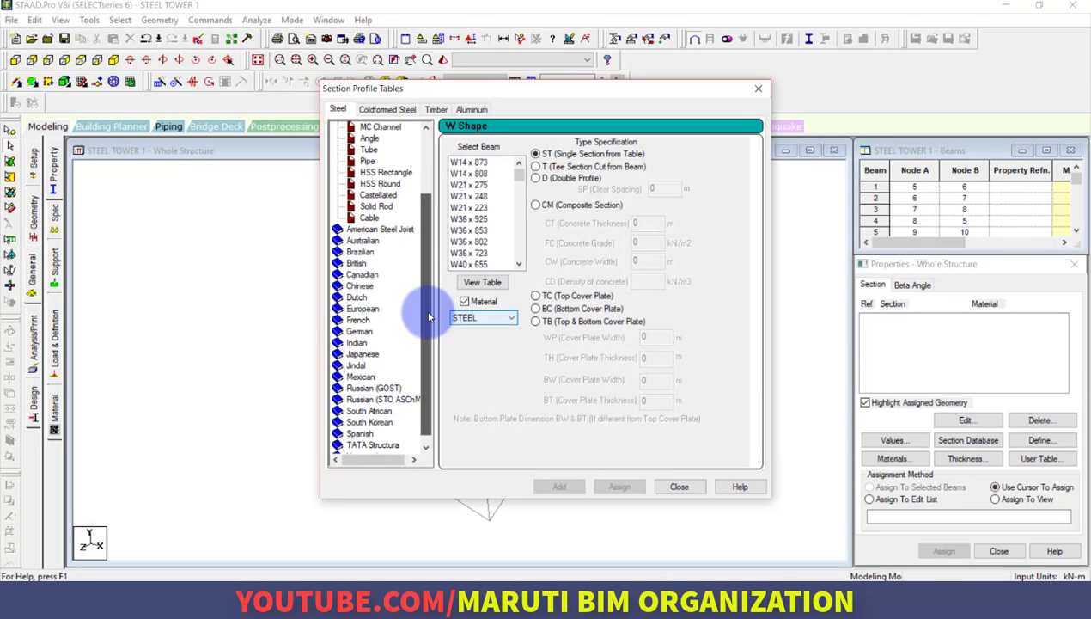
double_click(358, 343)
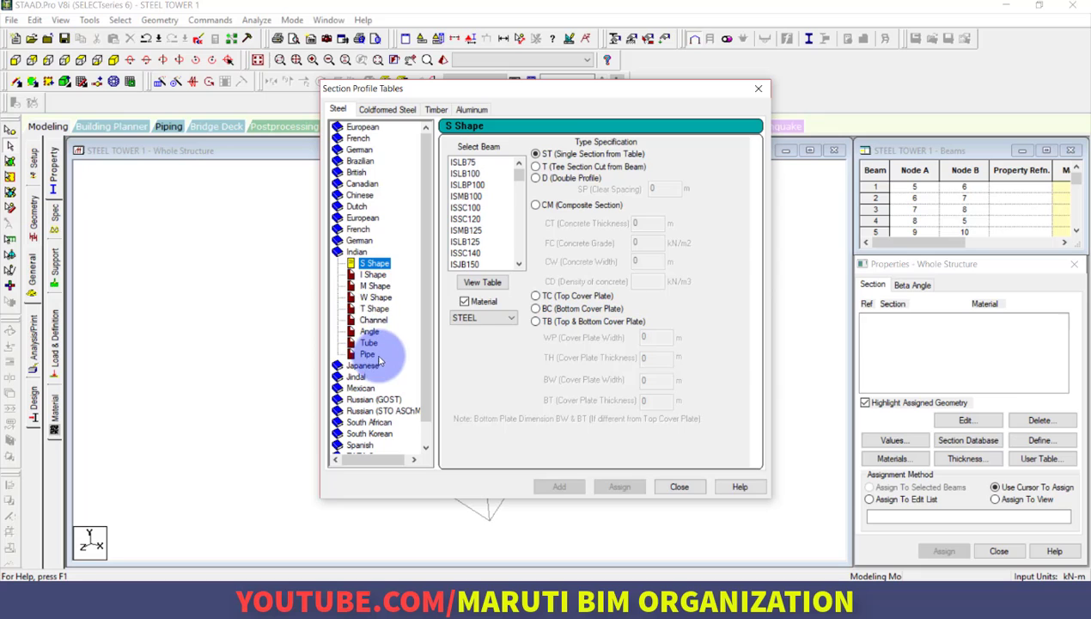
click(369, 331)
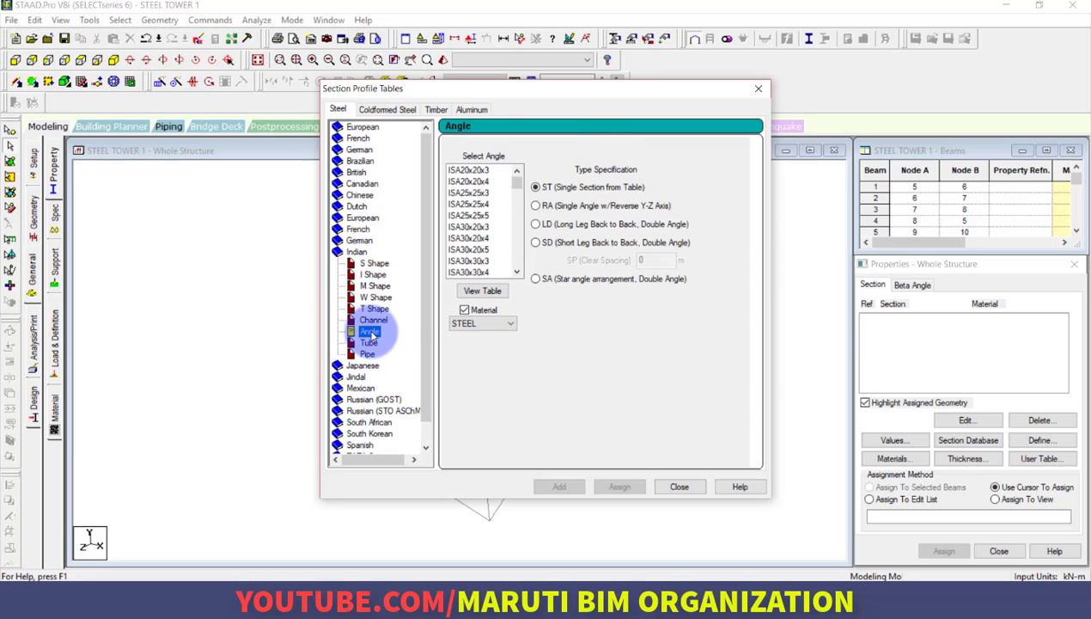
drag(517, 188, 521, 229)
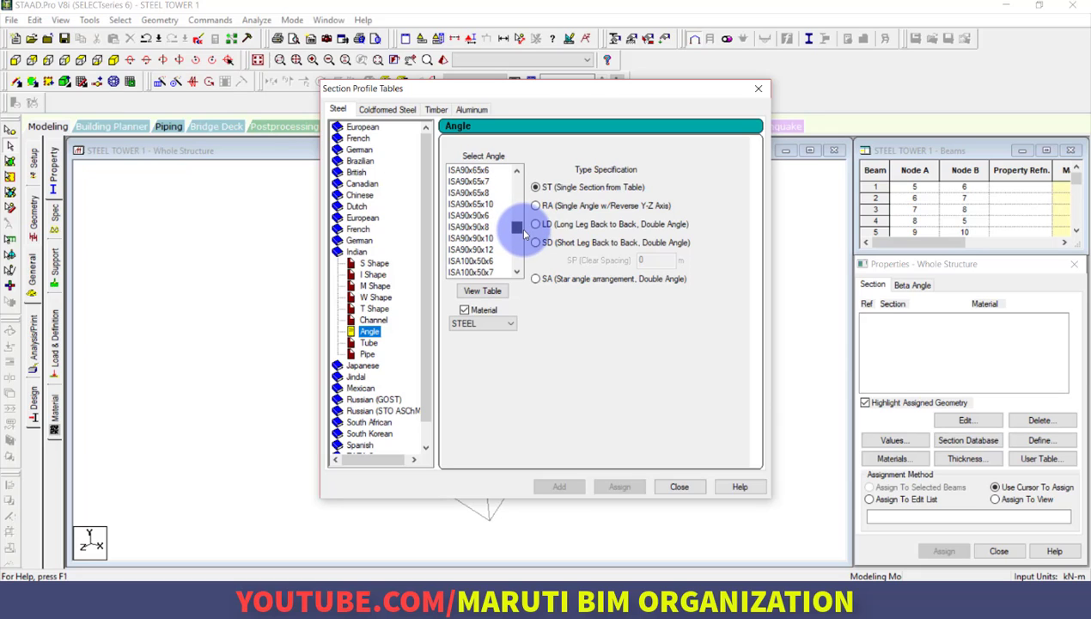
drag(528, 236, 530, 238)
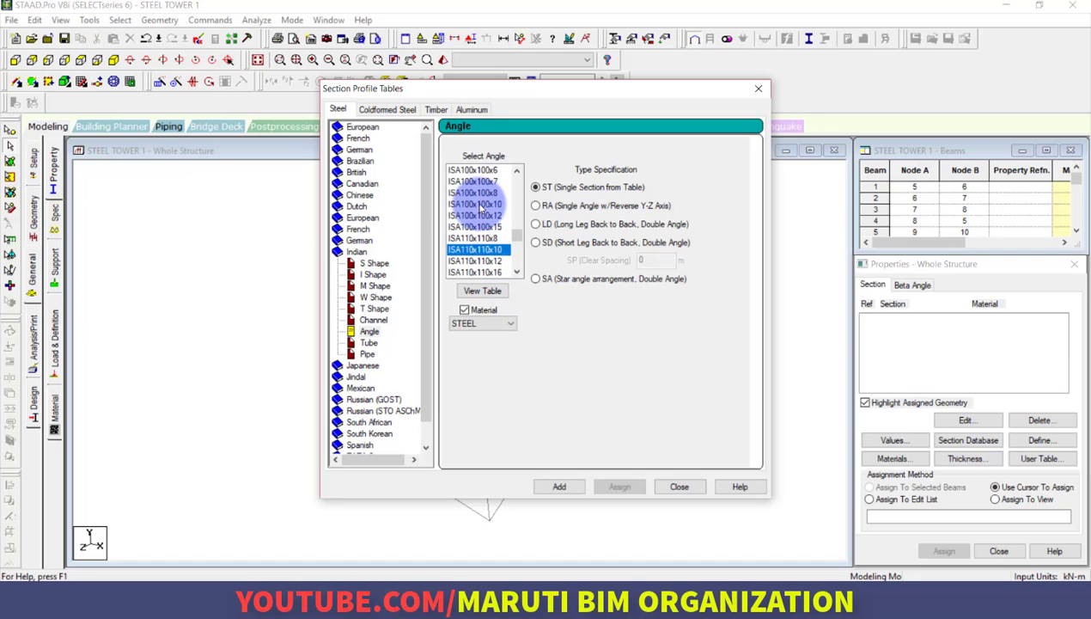
click(456, 205)
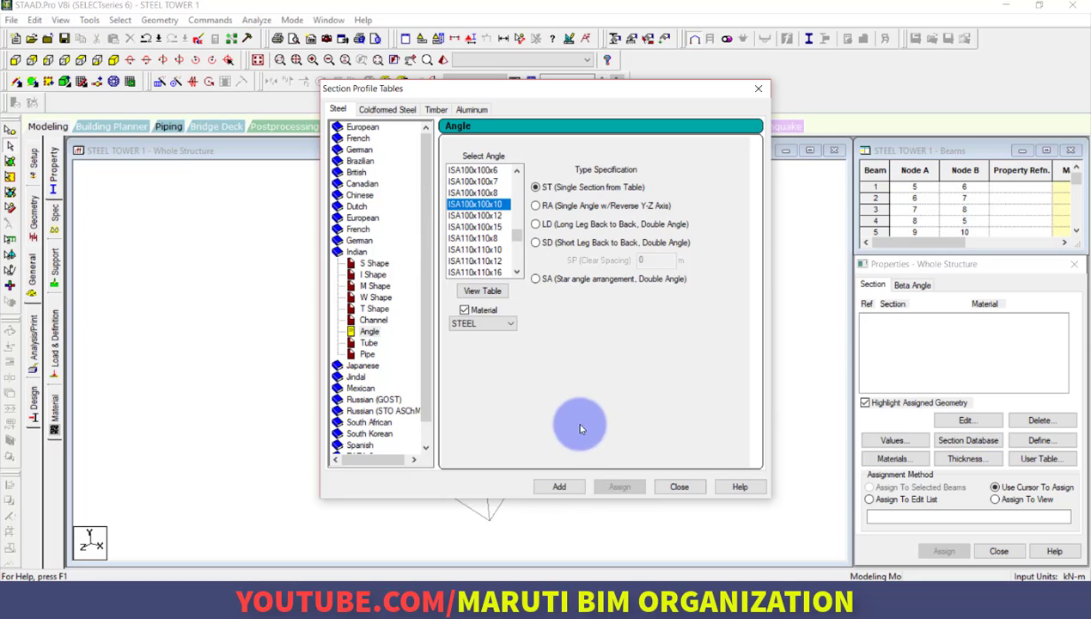
click(561, 486)
click(679, 487)
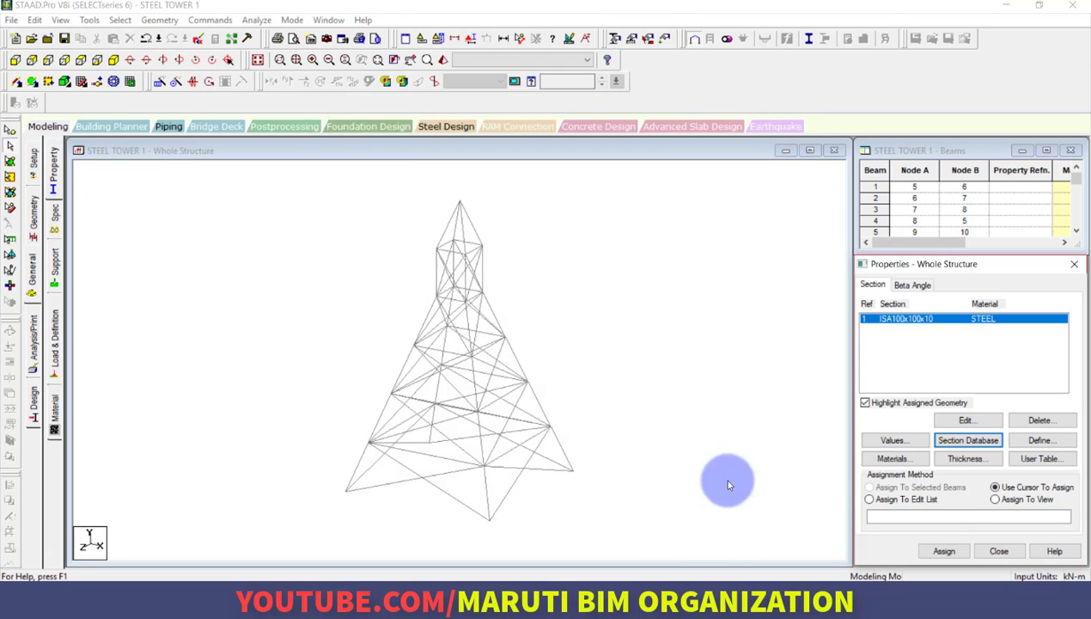
Assign the ISA100x100x10 section to all tower members in the view
click(995, 499)
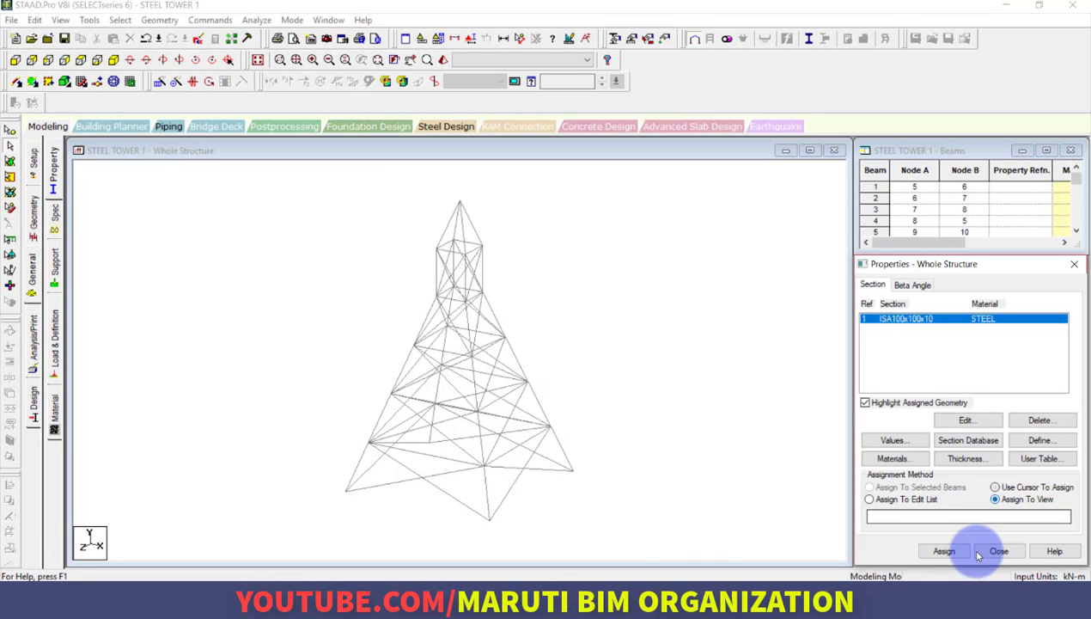
click(944, 551)
click(971, 447)
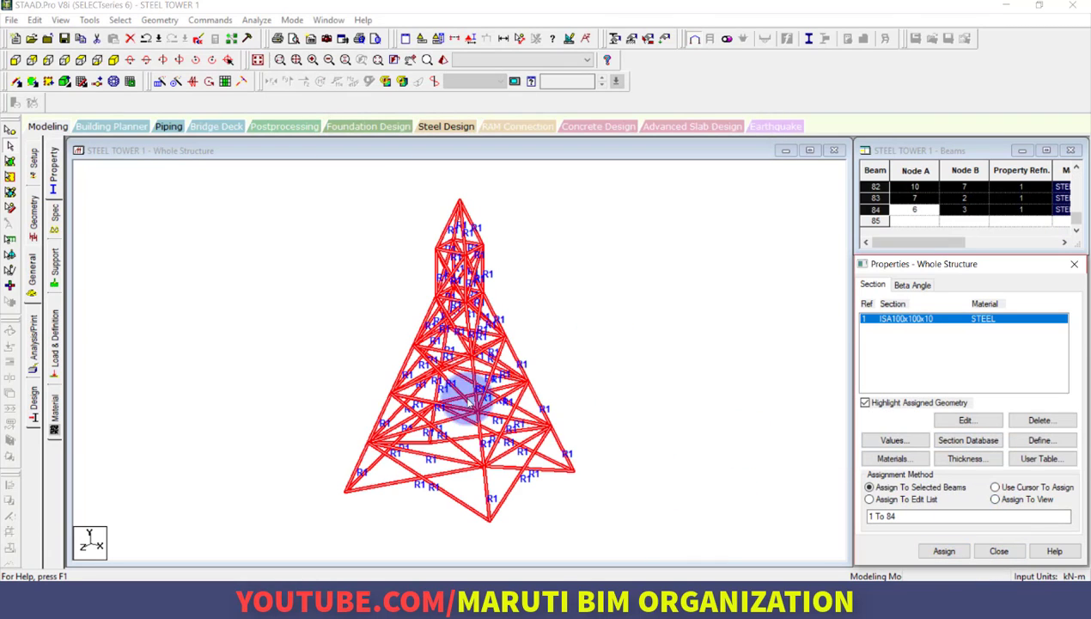
Select the base nodes on the tower's highest-X side in an elevation view and create a fixed support
click(54, 273)
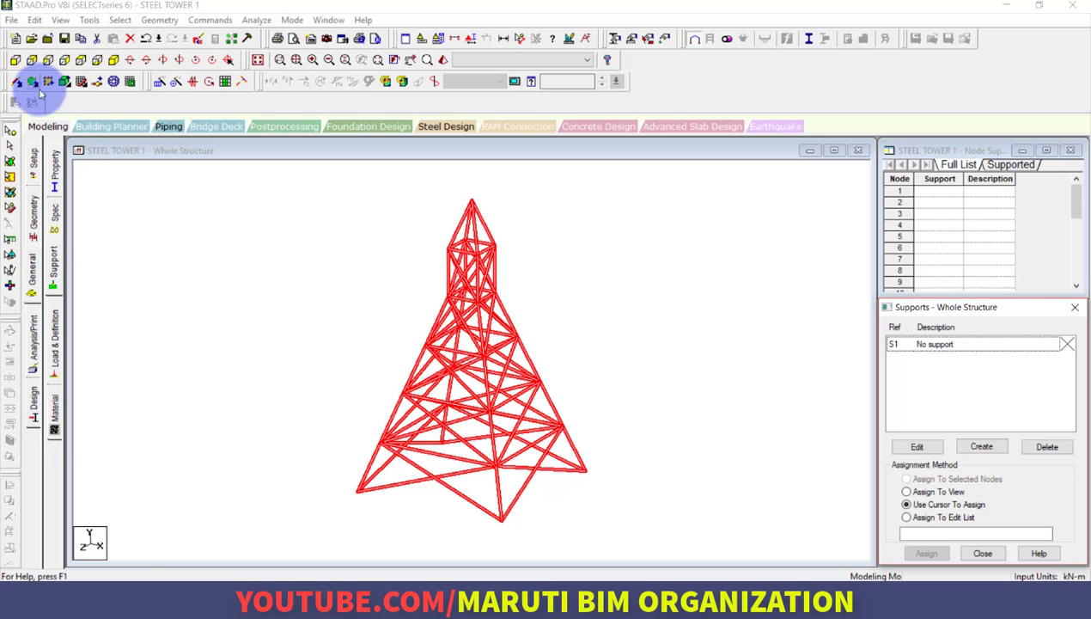
click(81, 60)
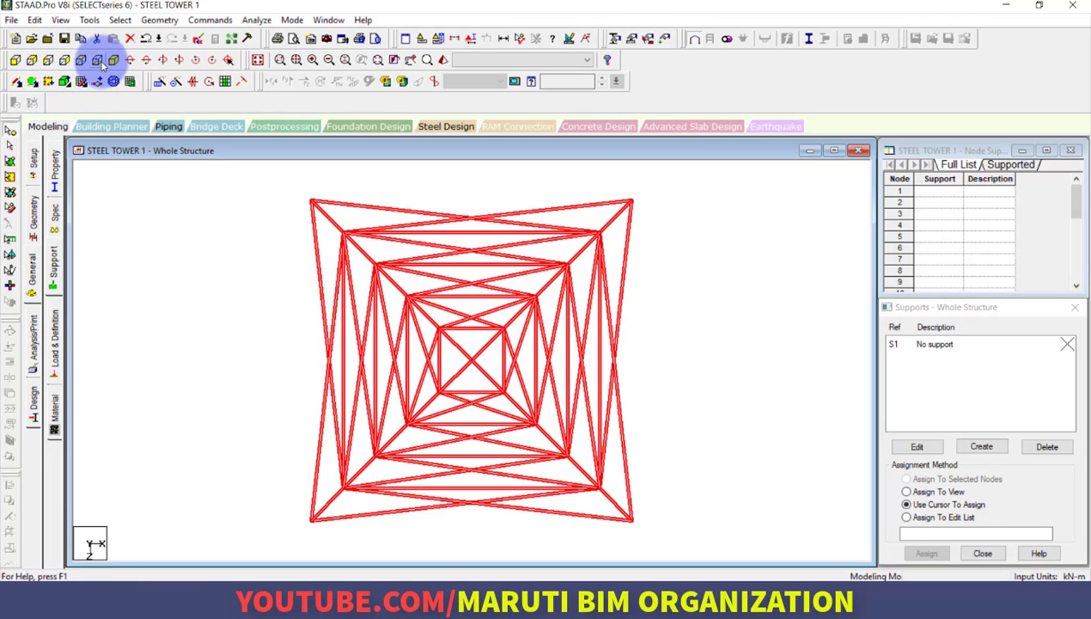
click(15, 59)
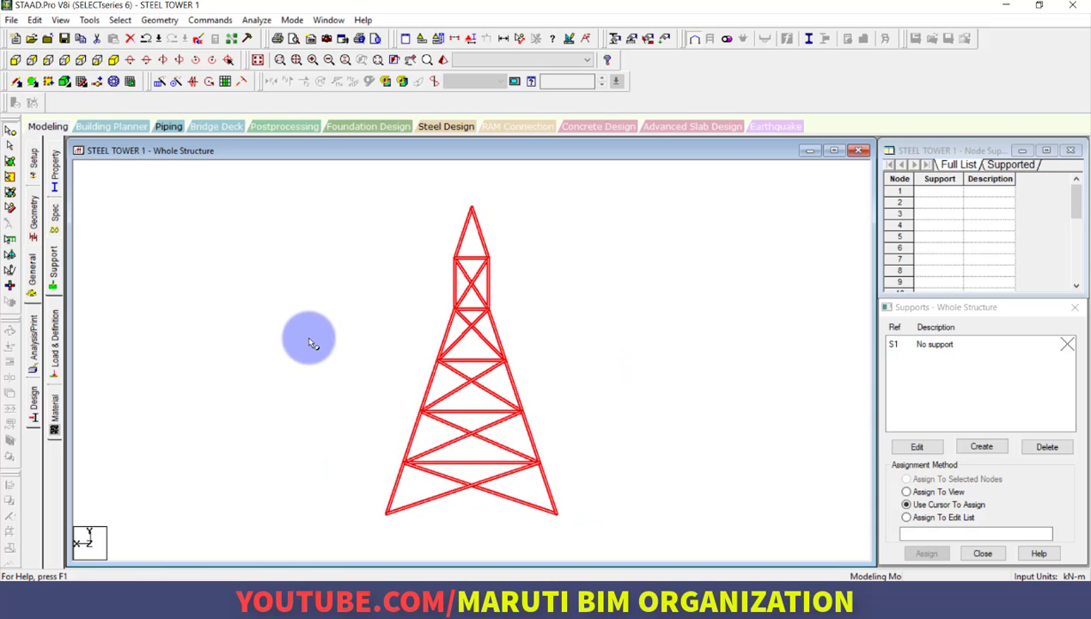
click(11, 131)
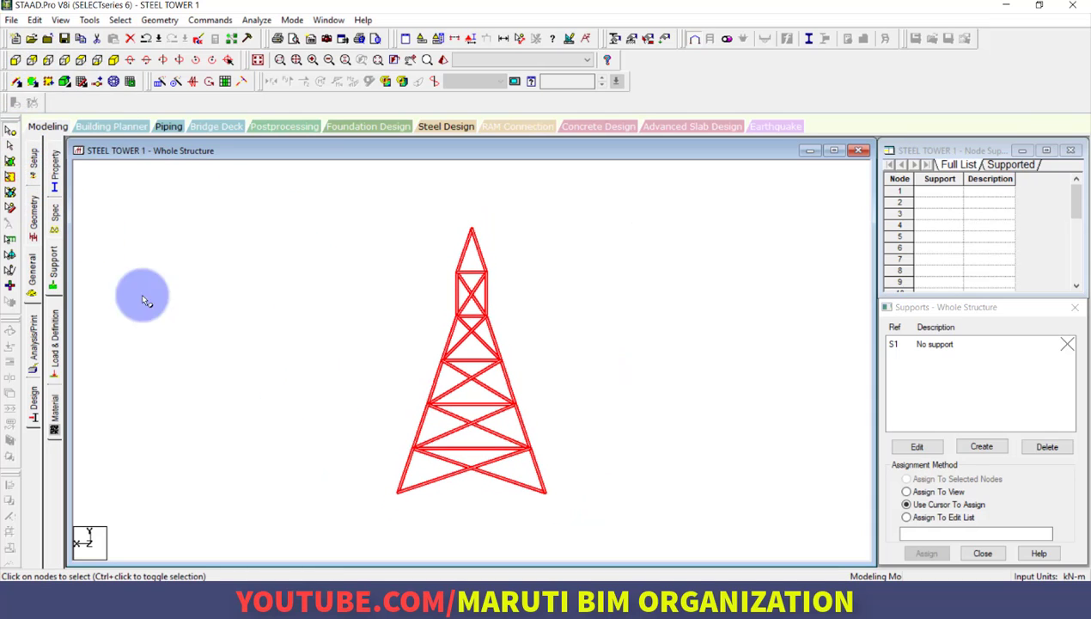
click(379, 496)
click(941, 352)
click(979, 447)
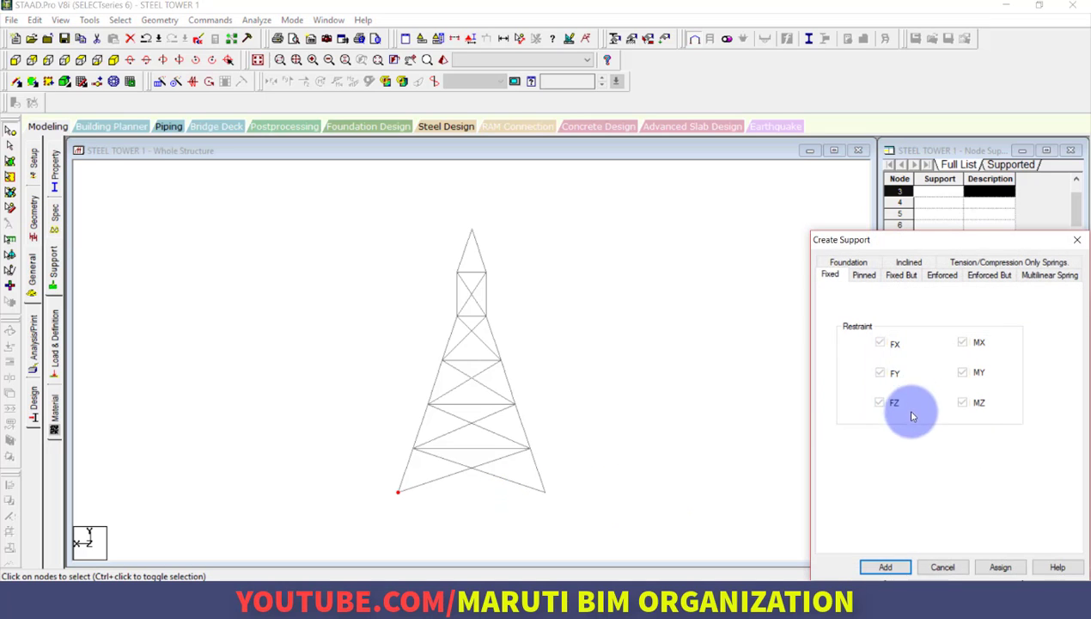
click(886, 567)
Add the lowest-X base nodes to the selection, assign the fixed support to all four base nodes, and show the tower isometrically
click(937, 358)
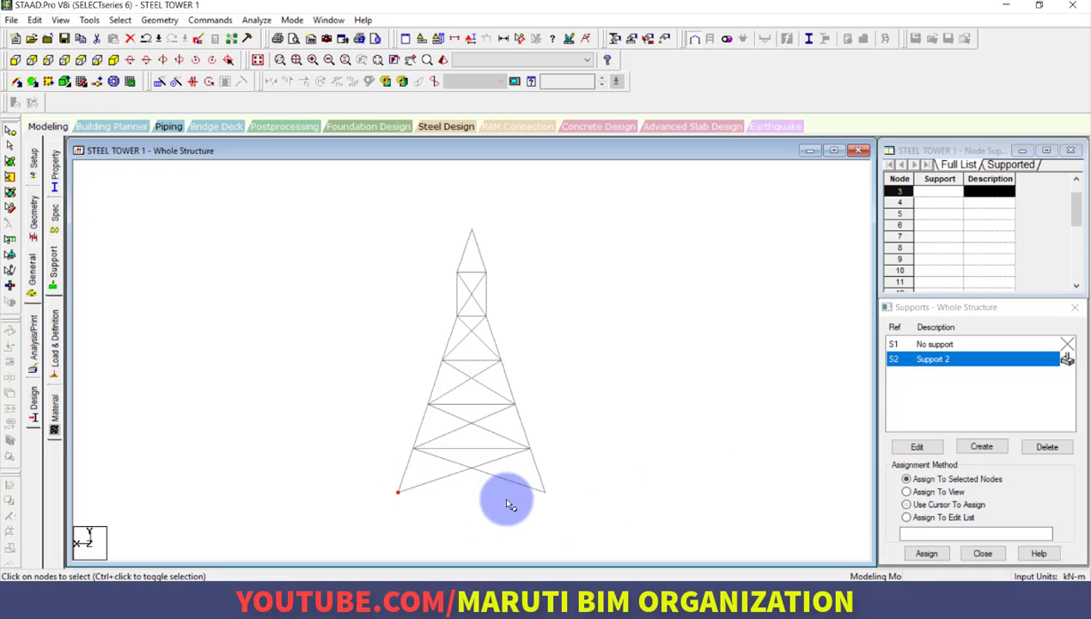
click(544, 491)
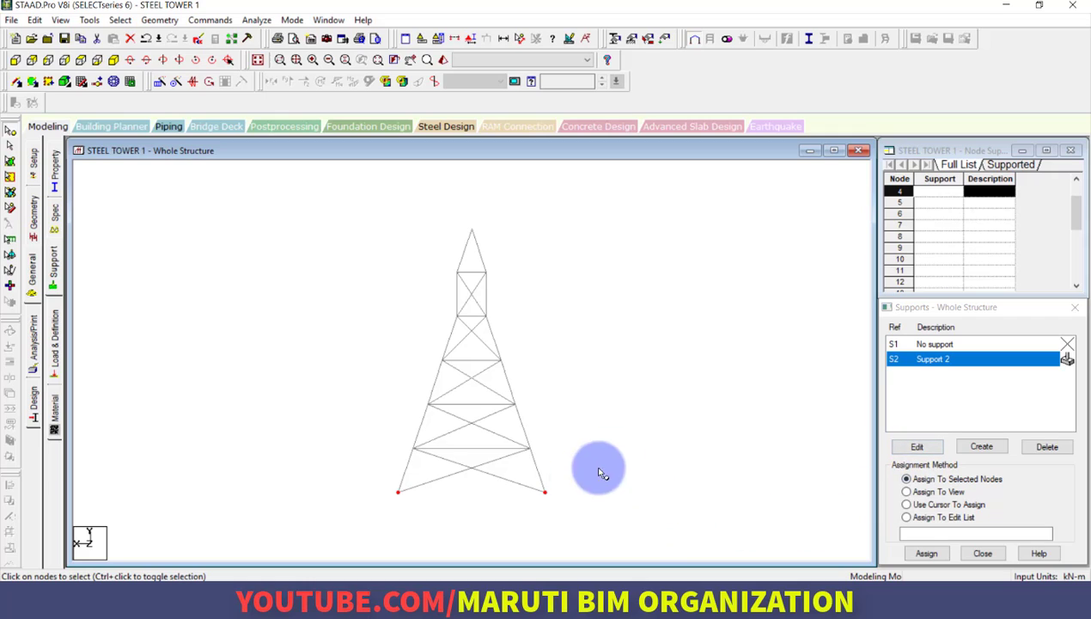
click(924, 554)
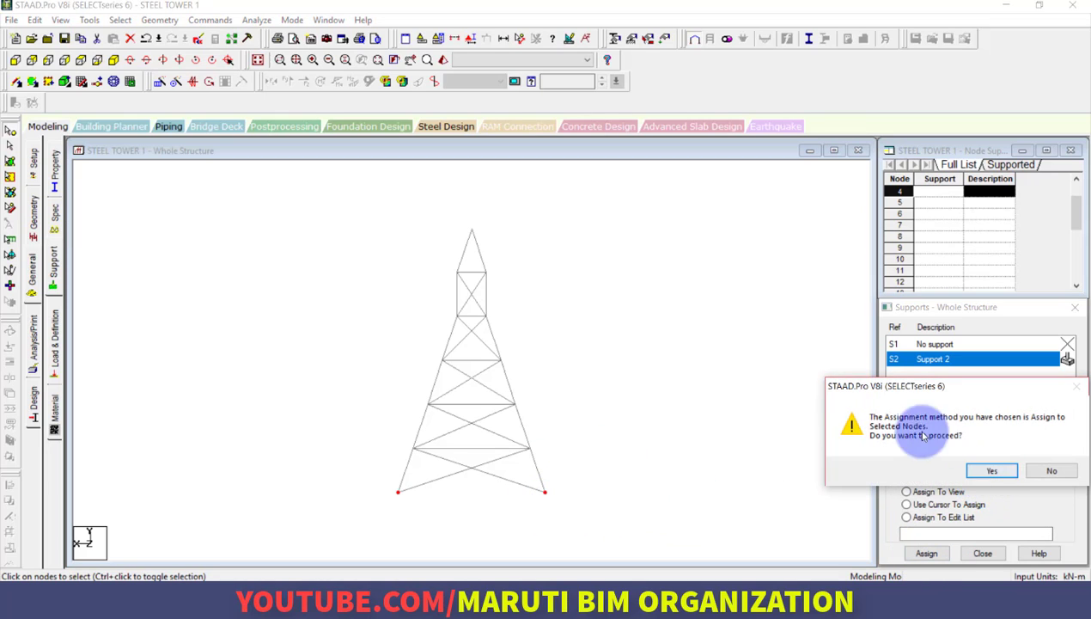
click(988, 470)
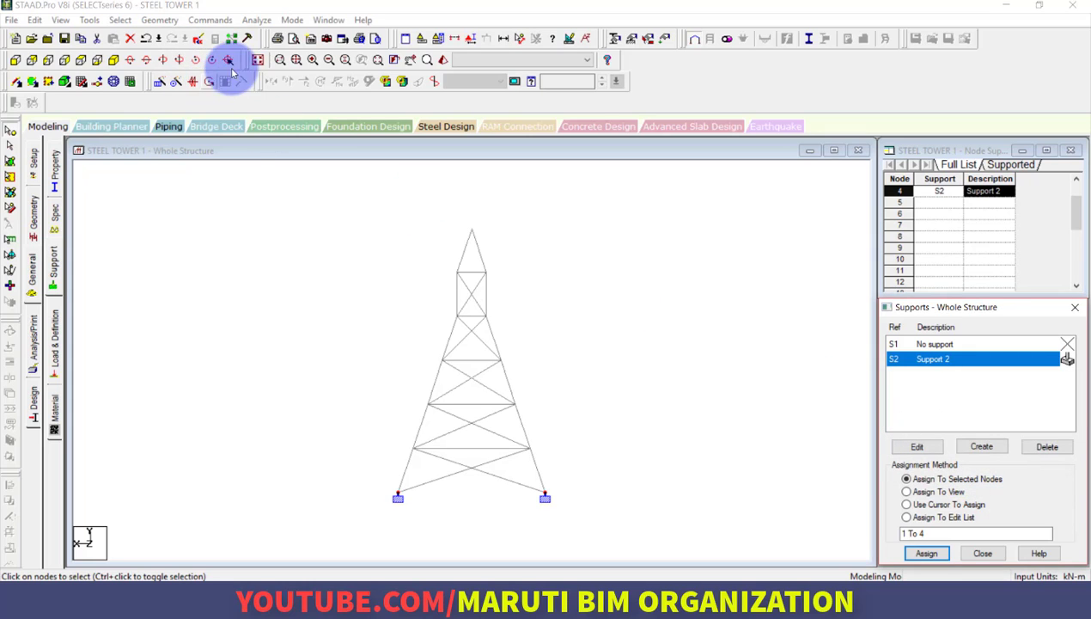
click(113, 59)
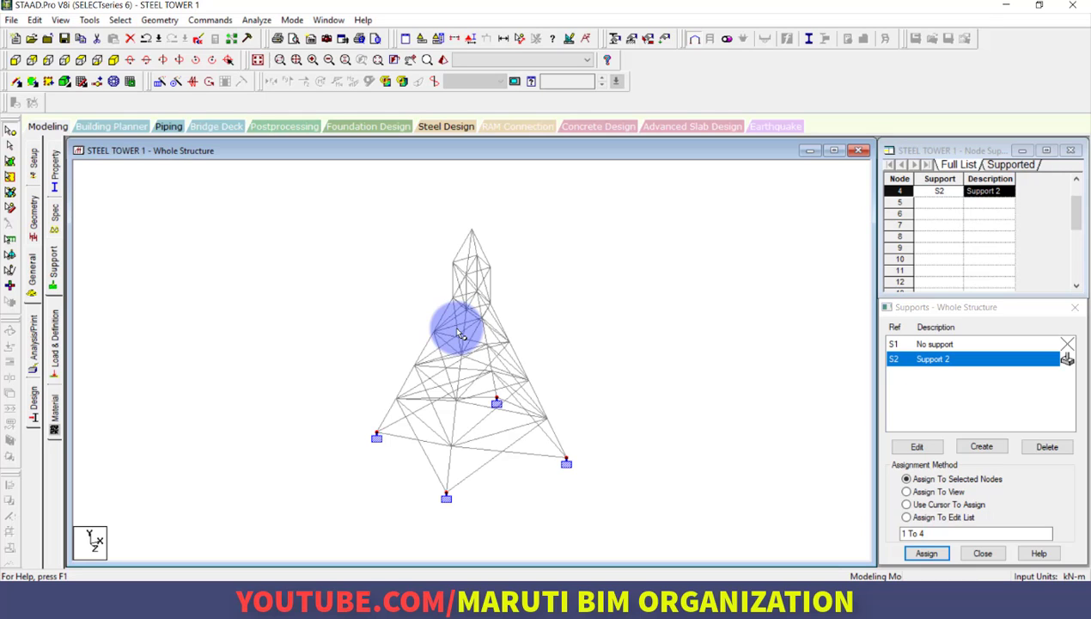
Create primary load case 1 with loading type Dead and the title DL
click(56, 346)
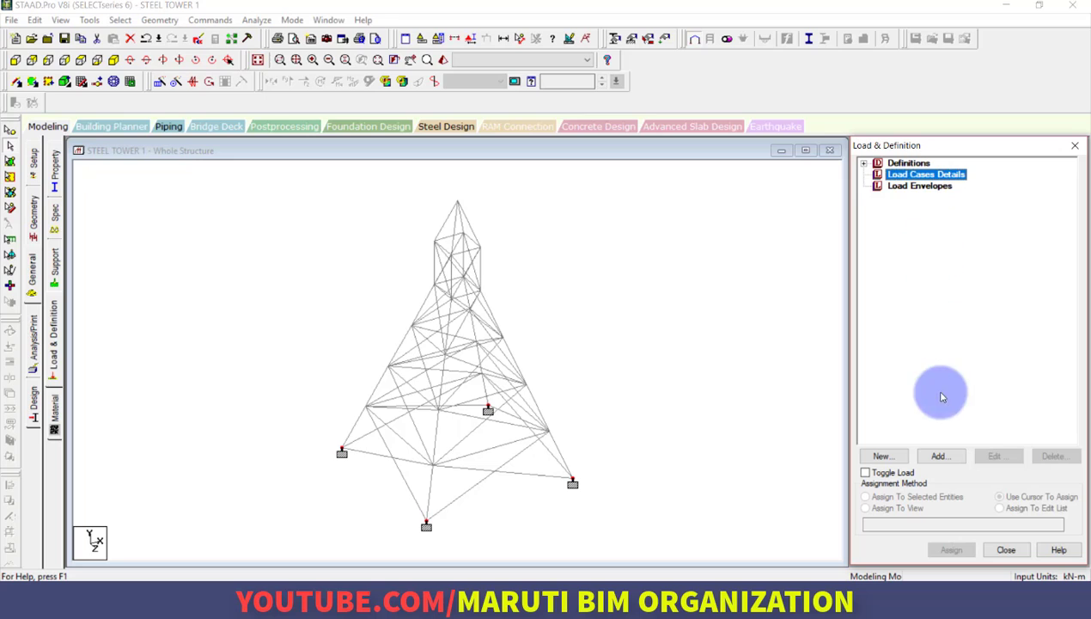
click(939, 456)
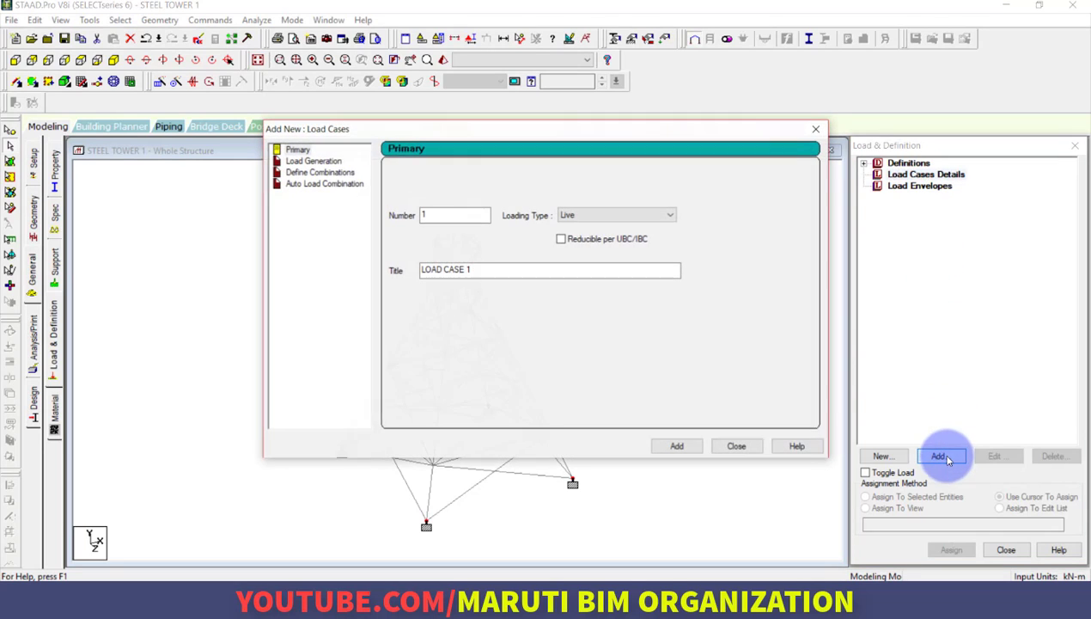
click(586, 215)
click(571, 226)
click(526, 269)
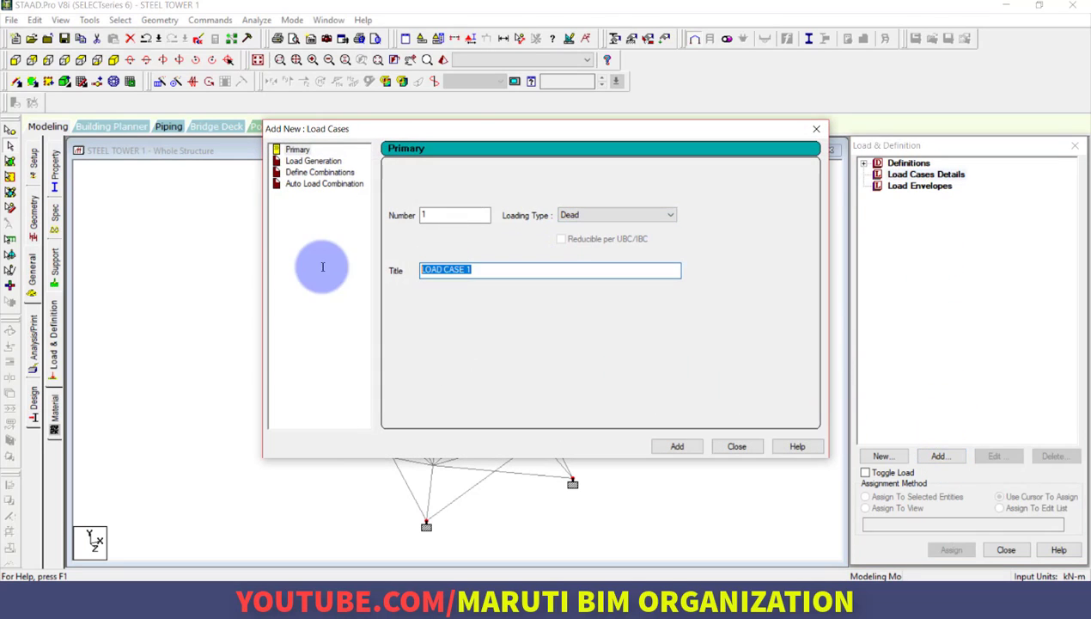
text(DL)
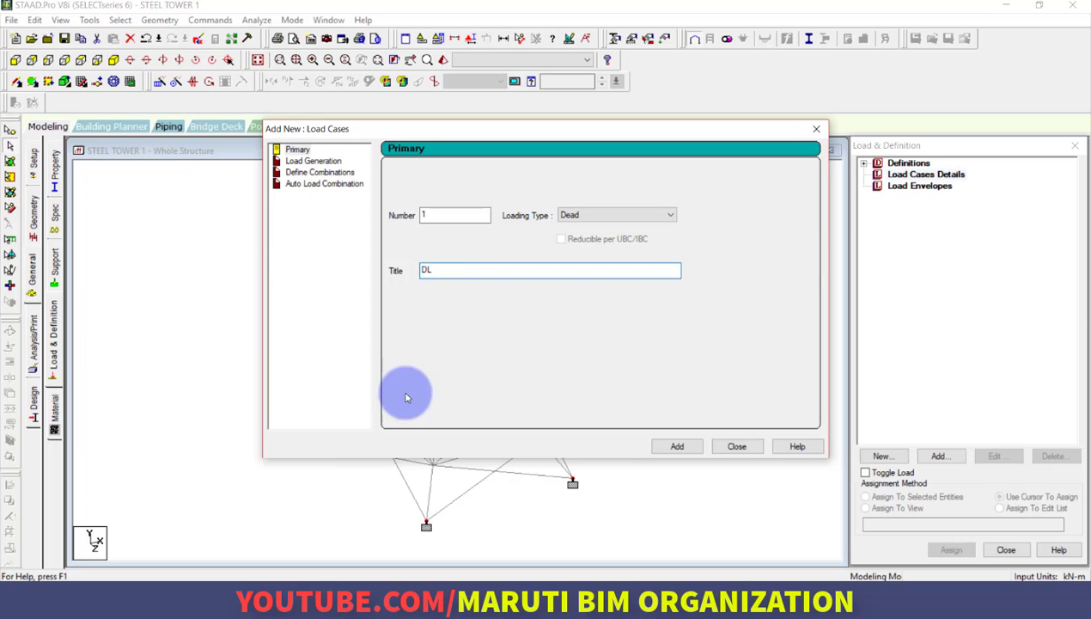
click(678, 445)
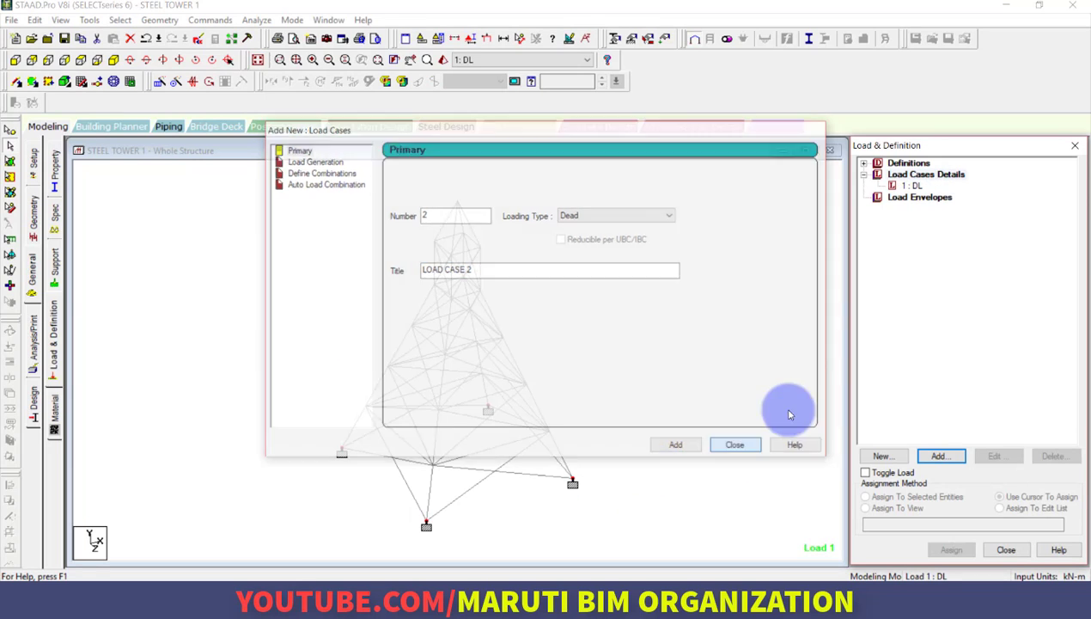
click(736, 446)
Add a selfweight load in Y with factor -1 to the DL load case and assign it to the whole view
click(941, 456)
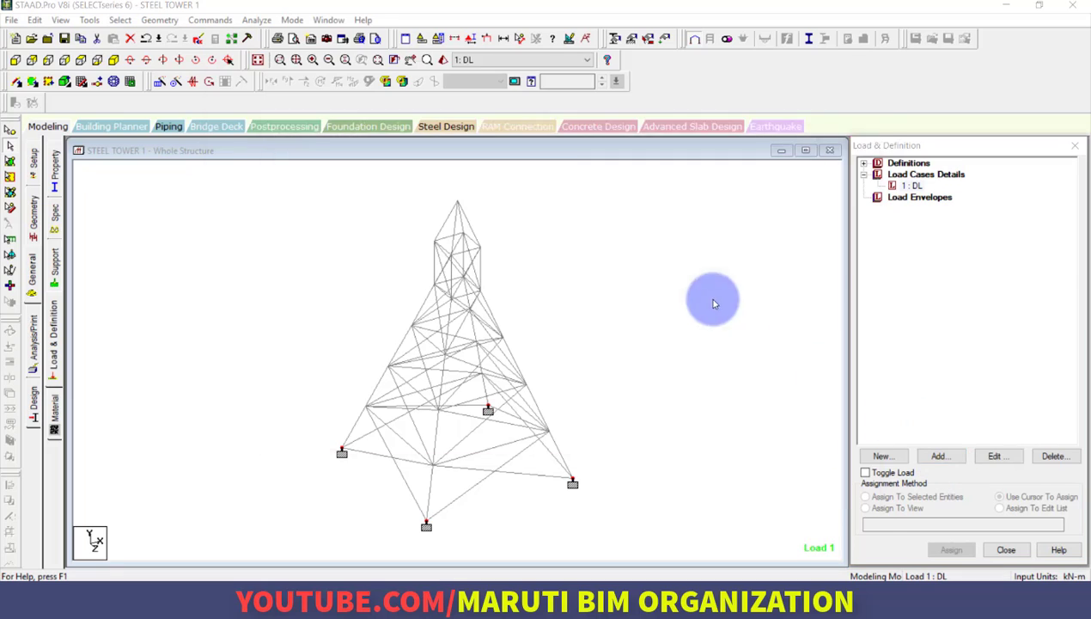
click(741, 509)
click(799, 508)
click(947, 197)
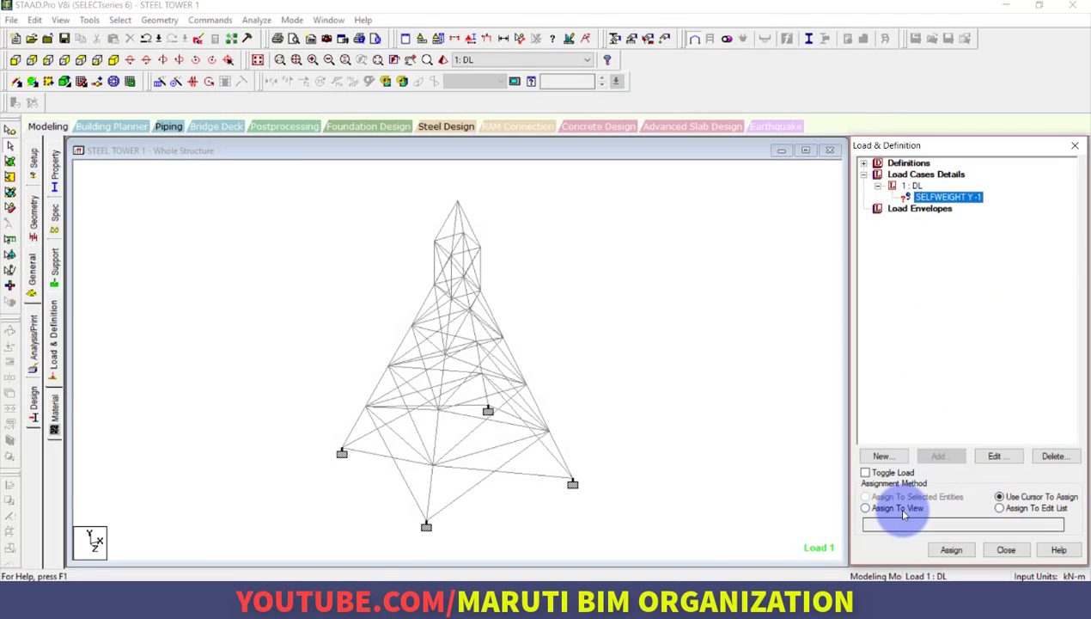
click(951, 550)
click(988, 389)
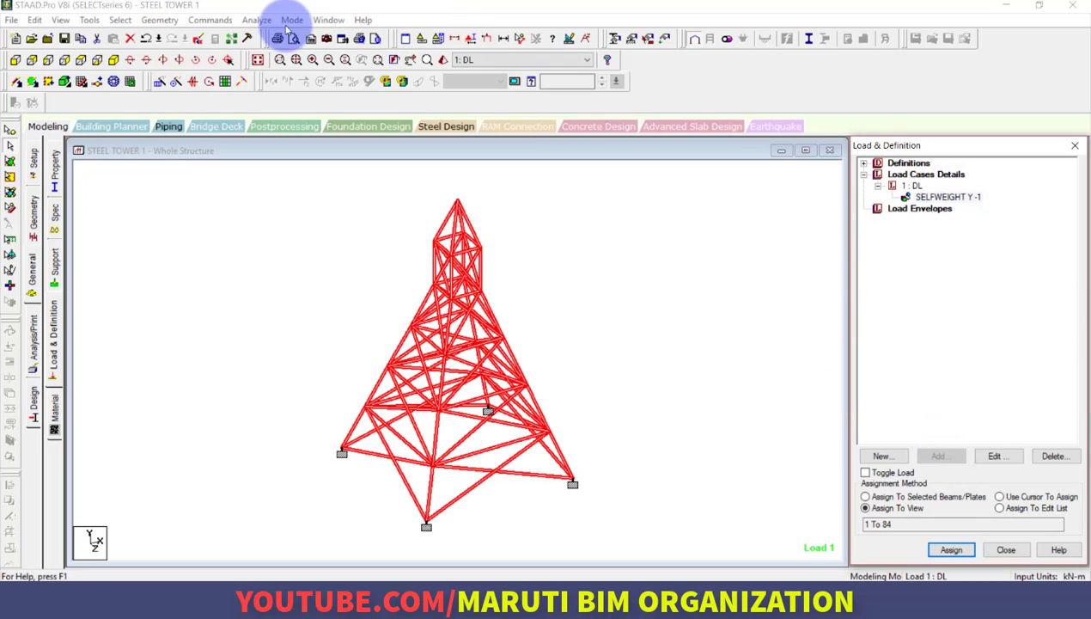
Add a Perform Analysis command with the No Print option
click(31, 335)
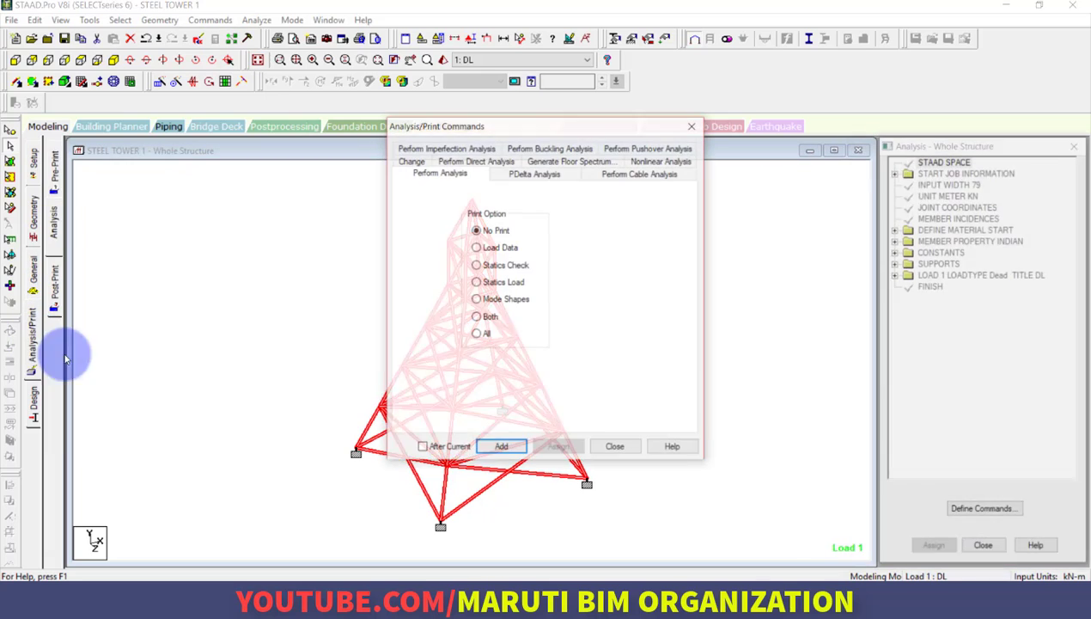
click(501, 447)
click(615, 448)
Run the analysis of the tower, saving the modified structure
click(256, 20)
click(263, 38)
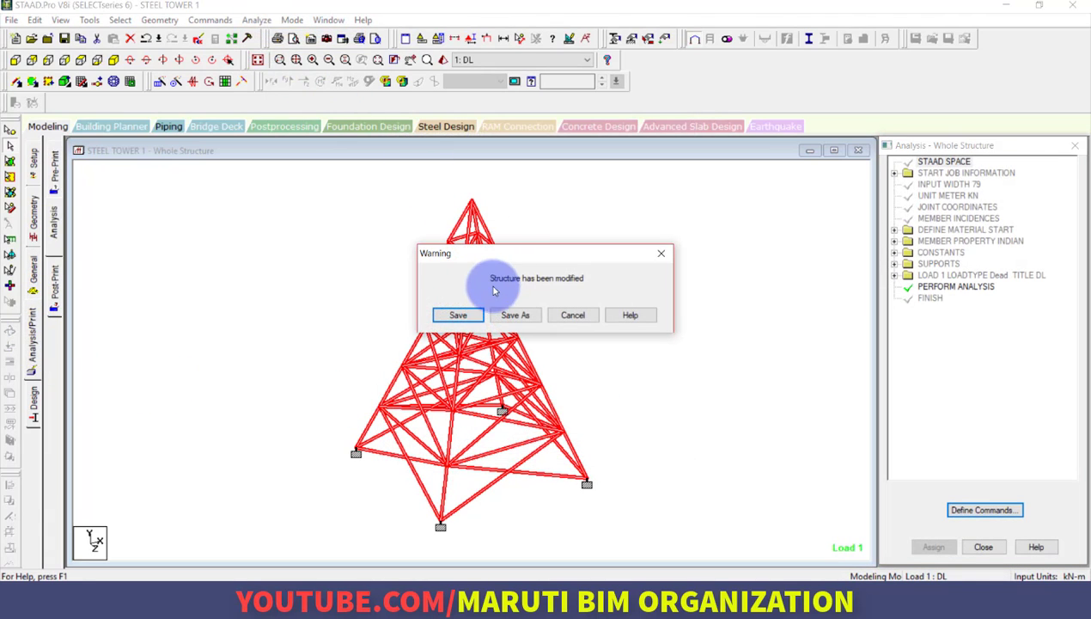
click(460, 316)
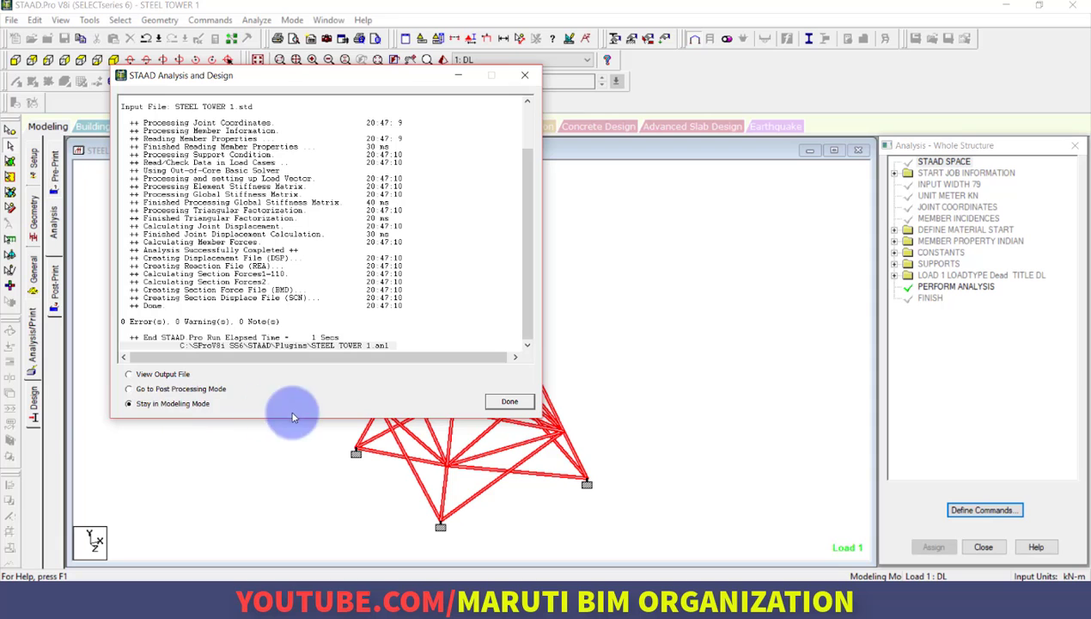
View the tower's displacement results for the DL load case in postprocessing, and return to modeling
click(510, 401)
click(571, 404)
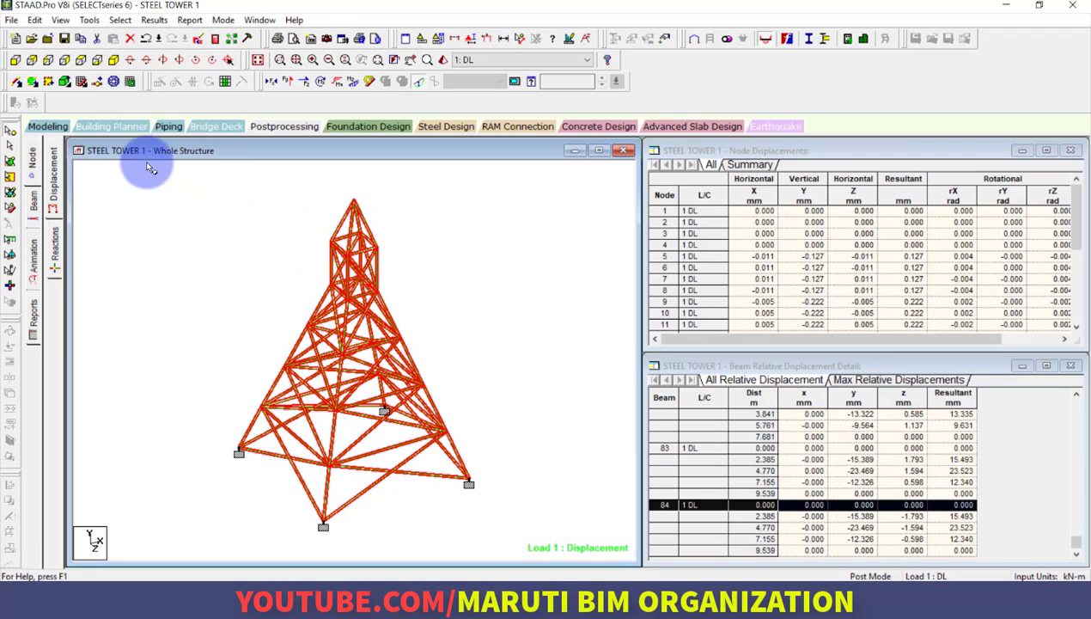
click(49, 126)
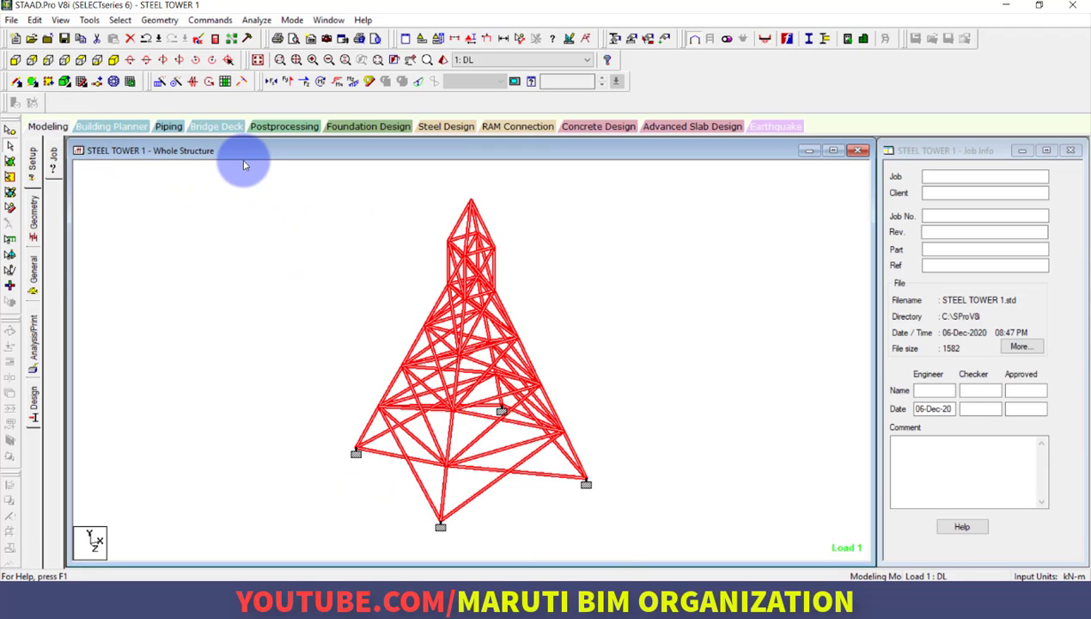
Inspect the tower's members in a 3D rendered view and close the rendering
right_click(228, 207)
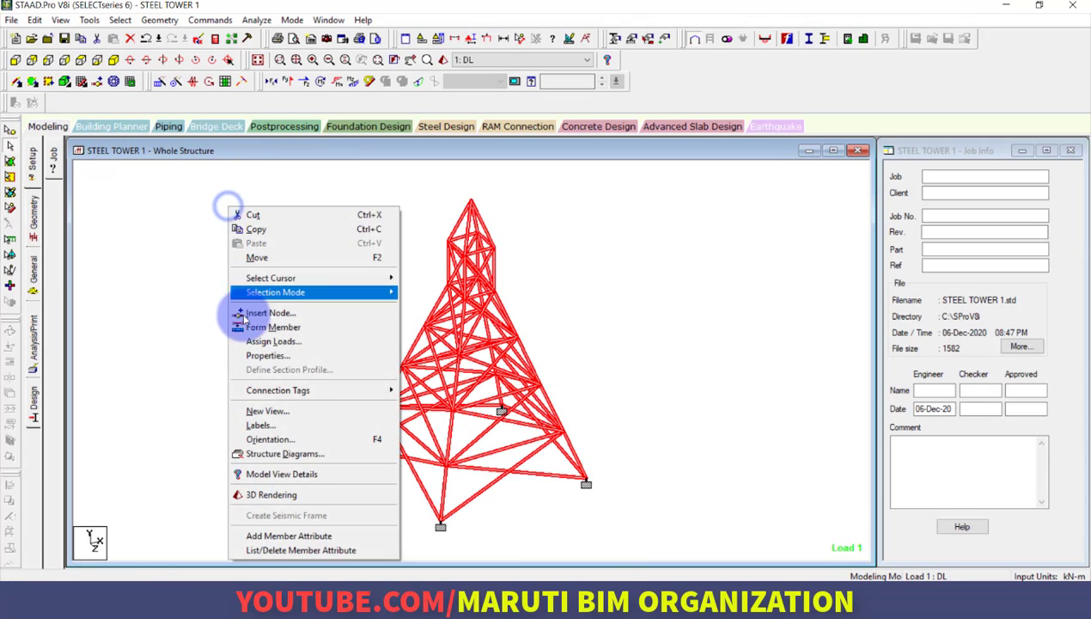
click(286, 497)
drag(560, 402, 660, 324)
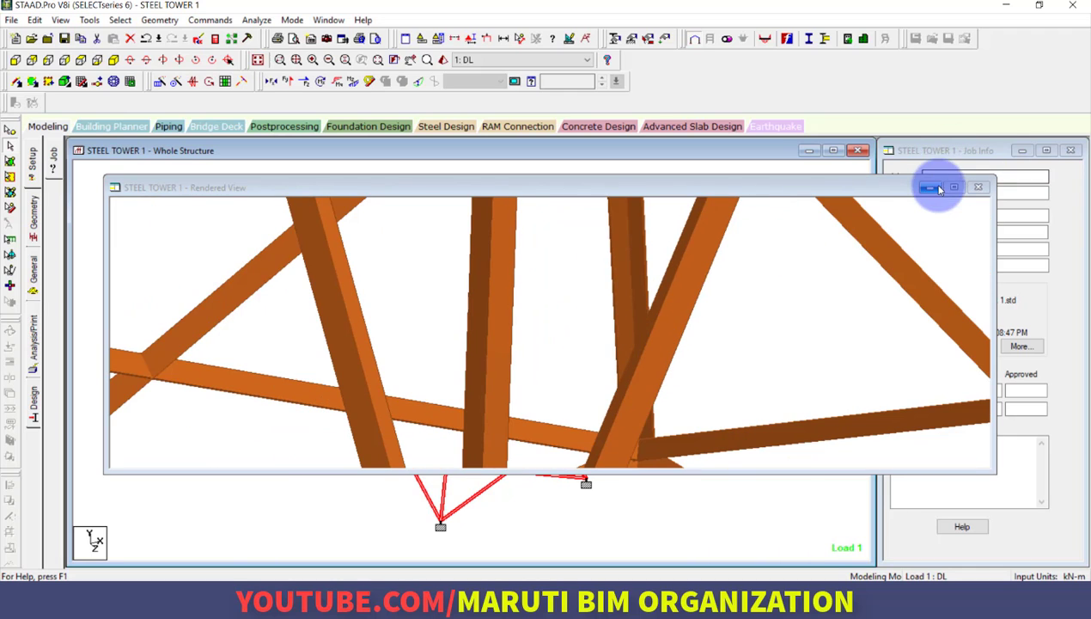
click(978, 188)
drag(653, 272, 511, 288)
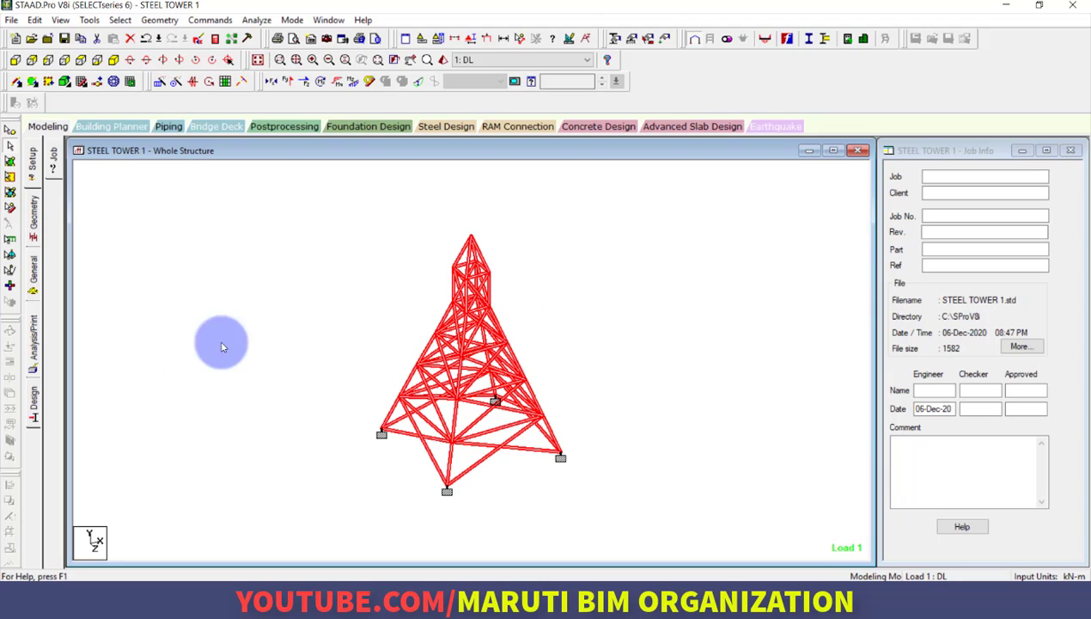
Start the steel design setup and set the design code to IS800 2007 LSD
click(34, 400)
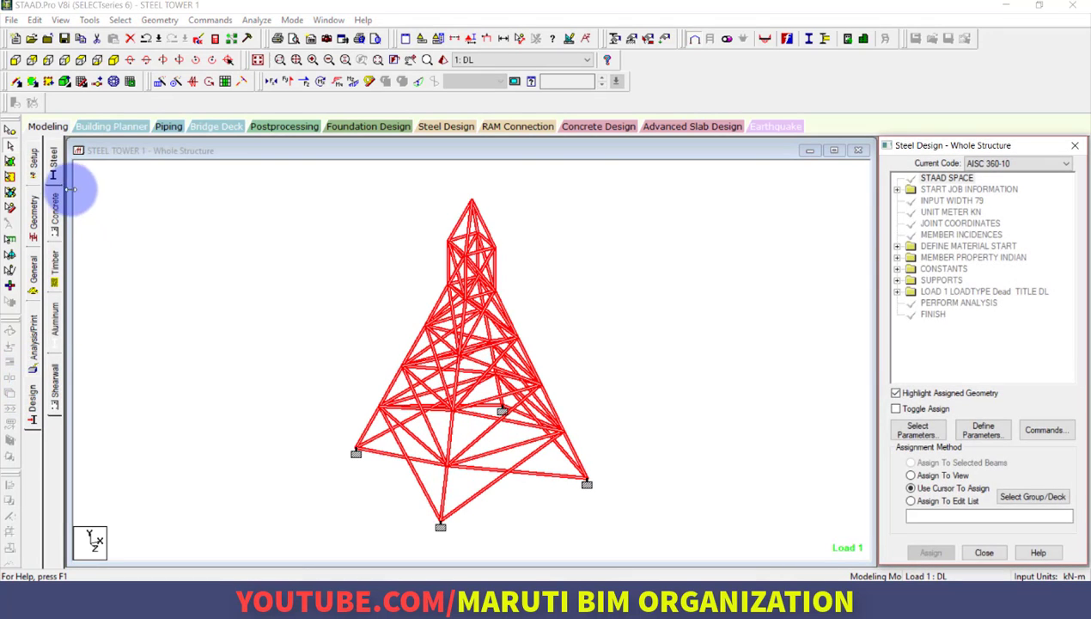
click(53, 164)
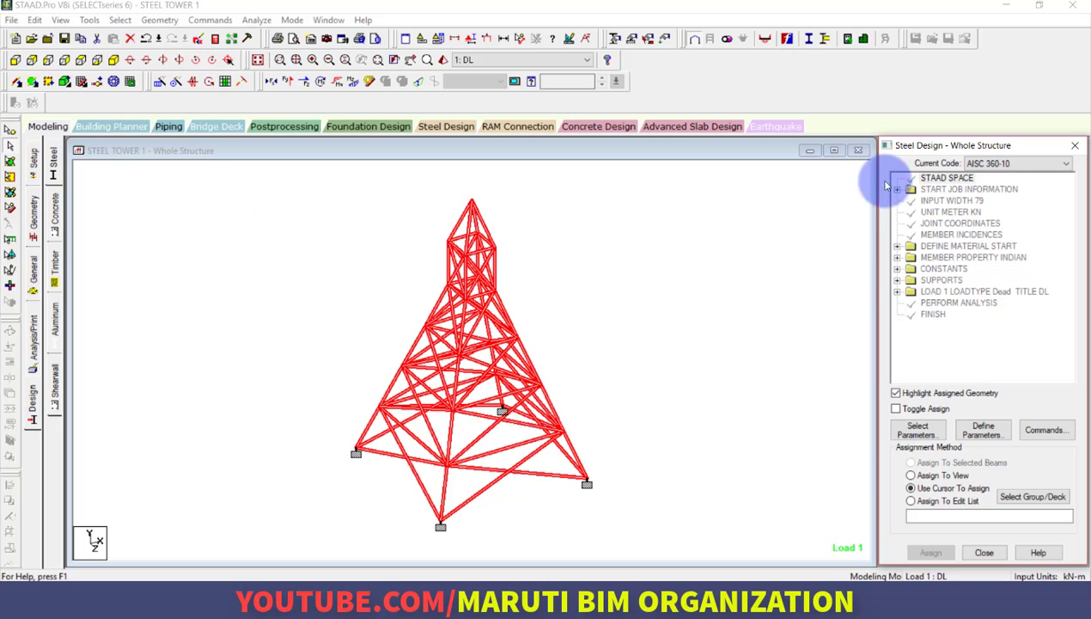
click(1000, 165)
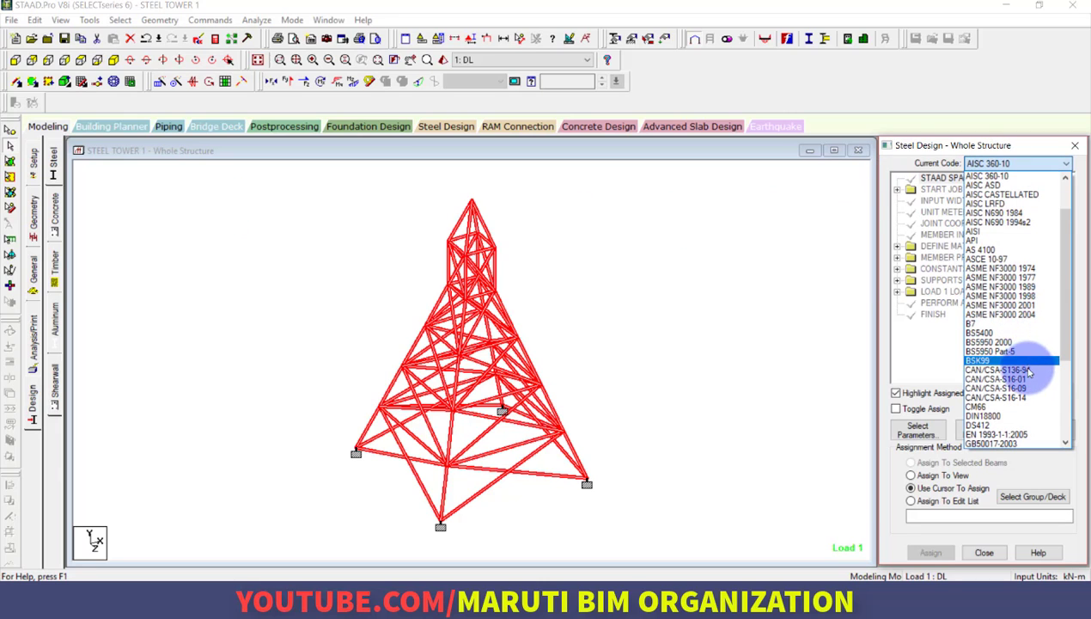
scroll(1030, 378, down, 2)
scroll(1031, 381, down, 3)
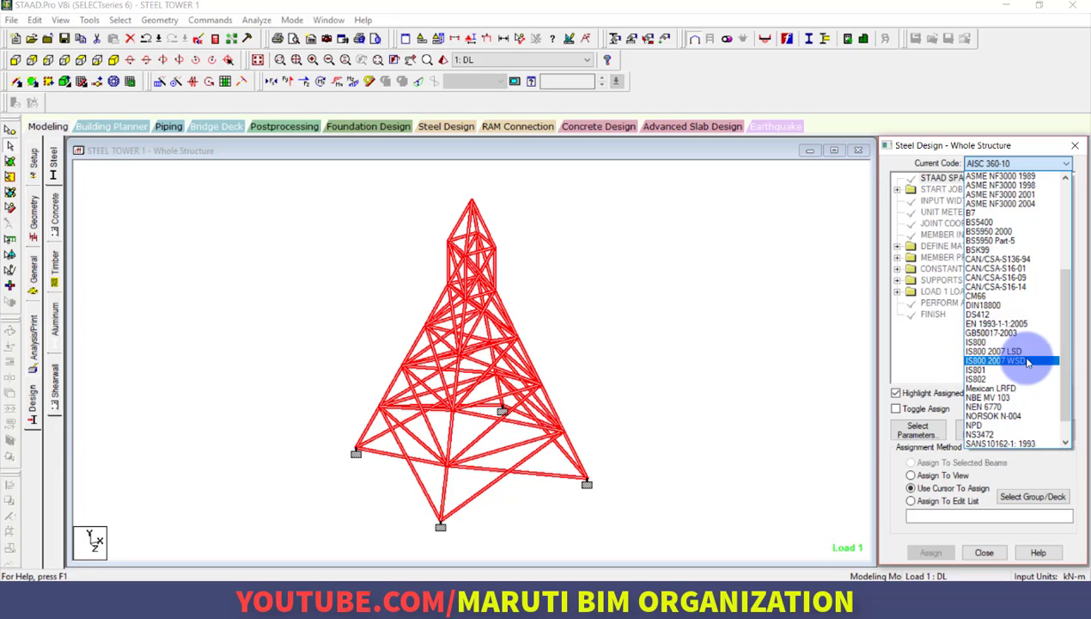
click(1018, 351)
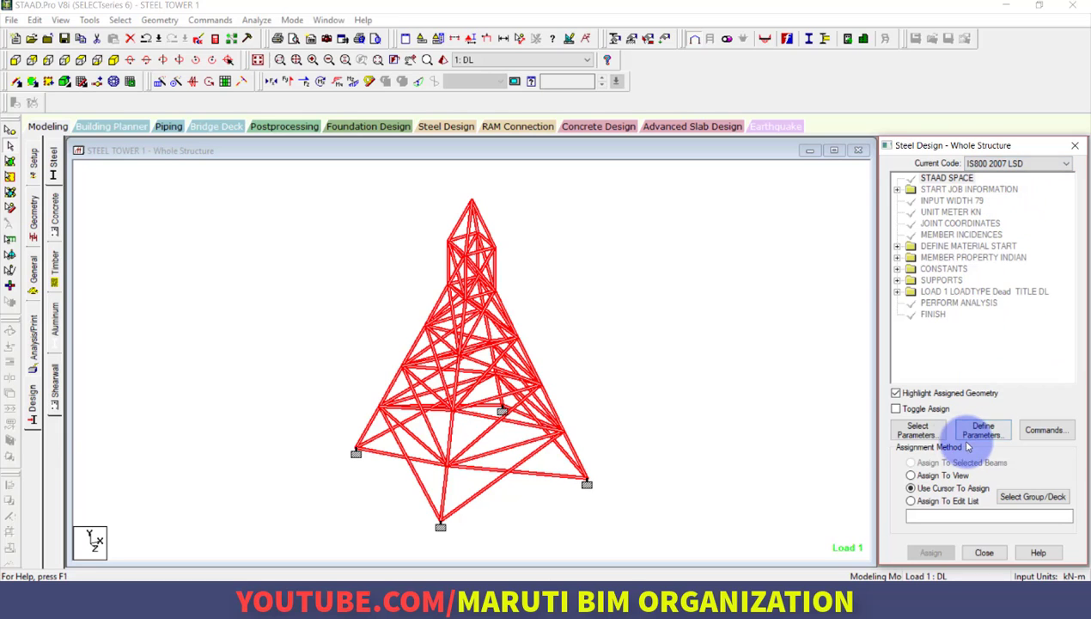
Empty the selected design parameter list and add Fu (ultimate tensile strength) and Fyld (yield strength) to it
click(918, 429)
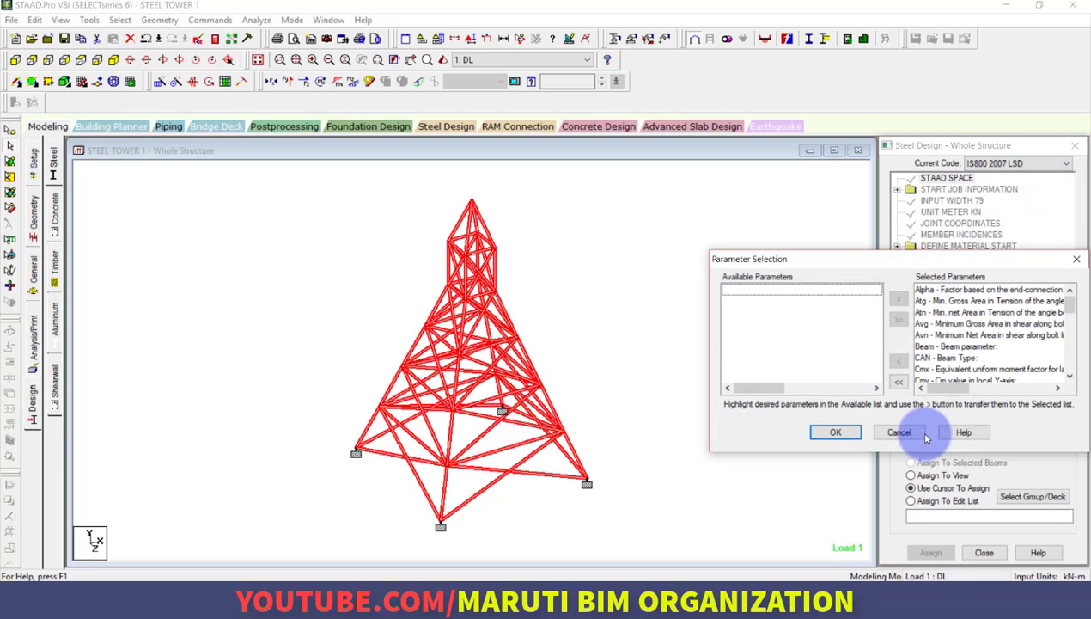
click(898, 384)
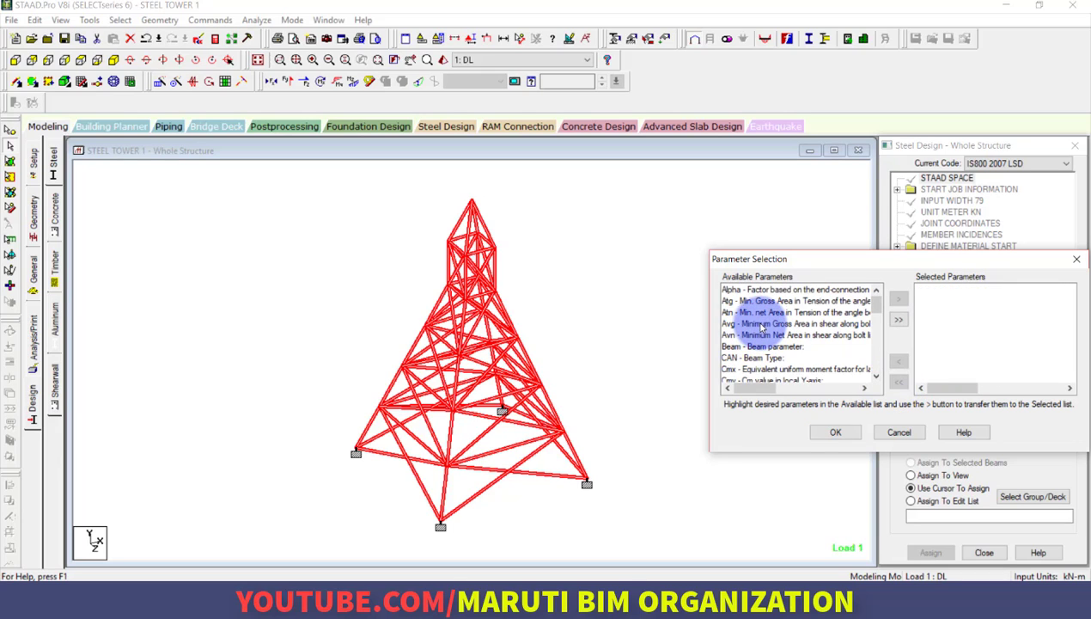
scroll(760, 328, down, 2)
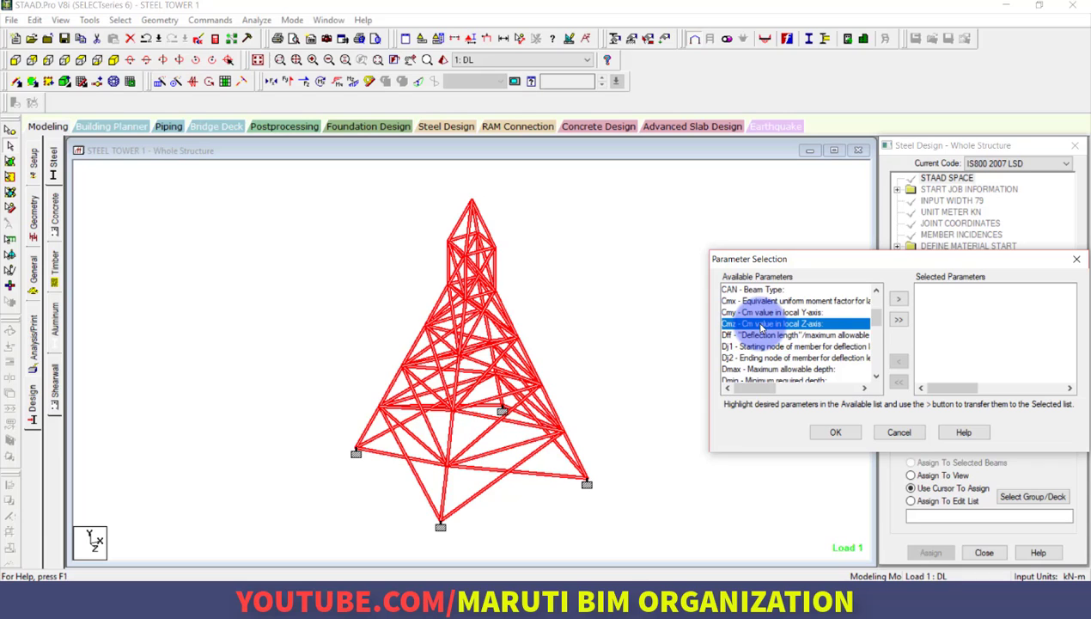
scroll(760, 342, down, 2)
click(756, 324)
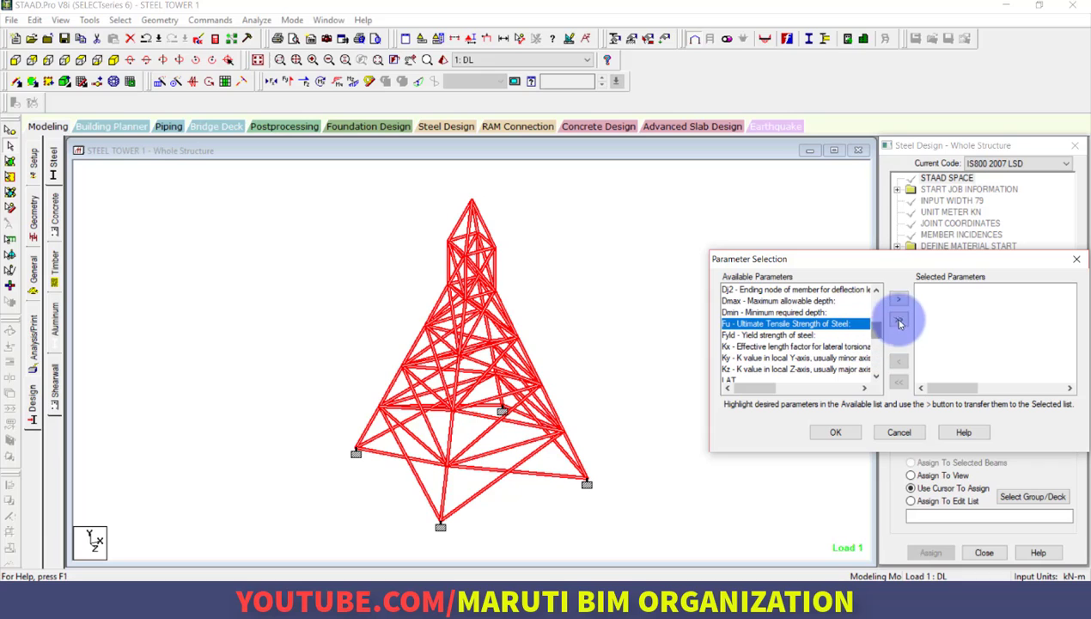
click(900, 299)
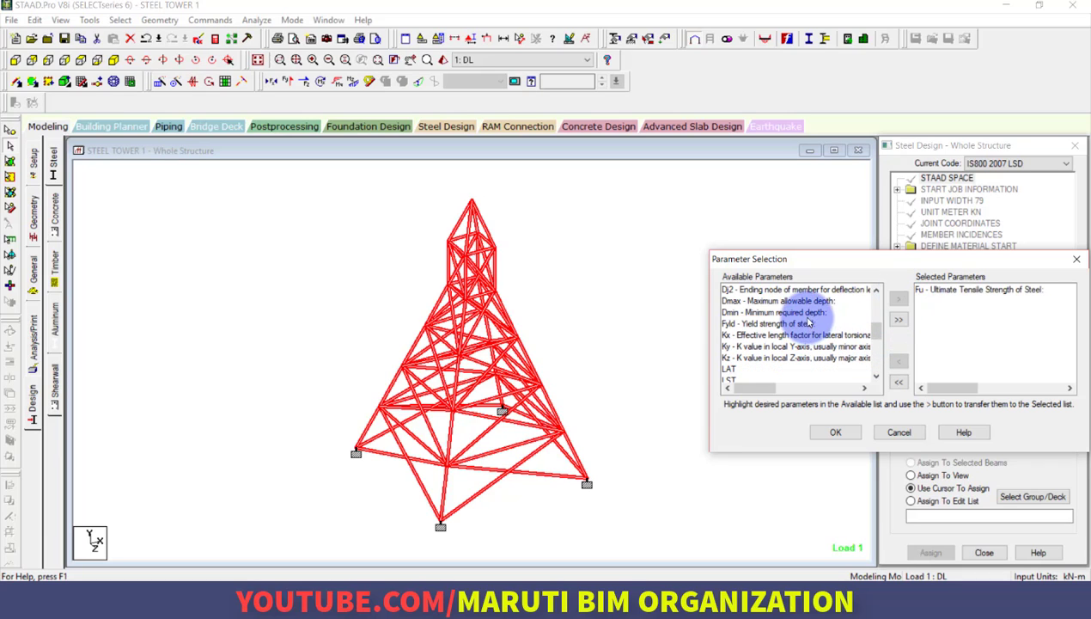
click(804, 313)
click(824, 325)
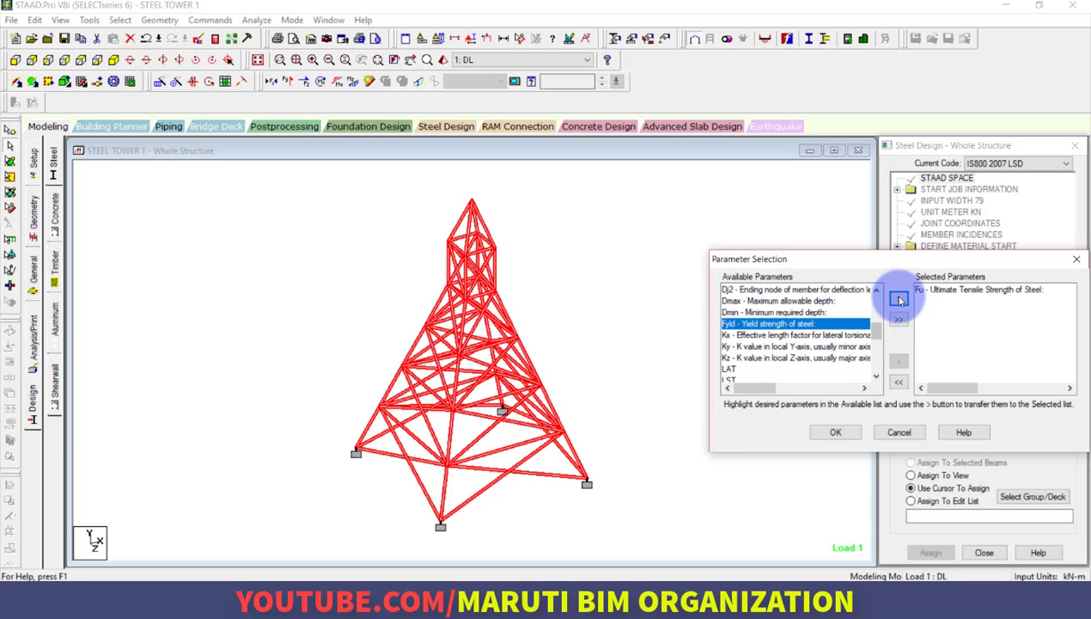
click(900, 299)
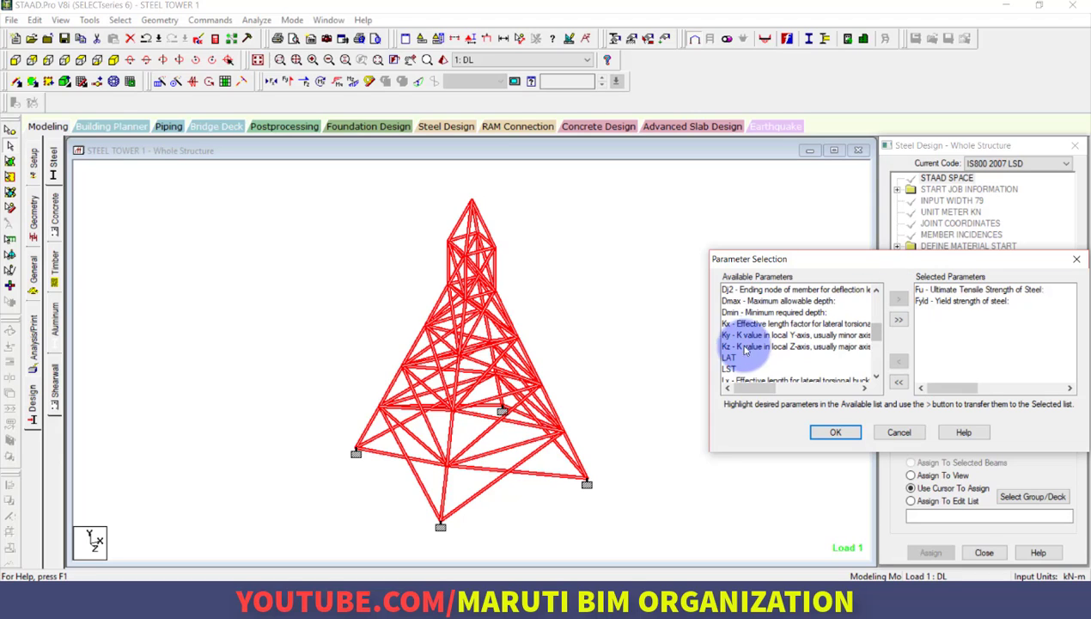
Add the effective length factors Kx, Ky and Kz to the selected design parameters
click(761, 323)
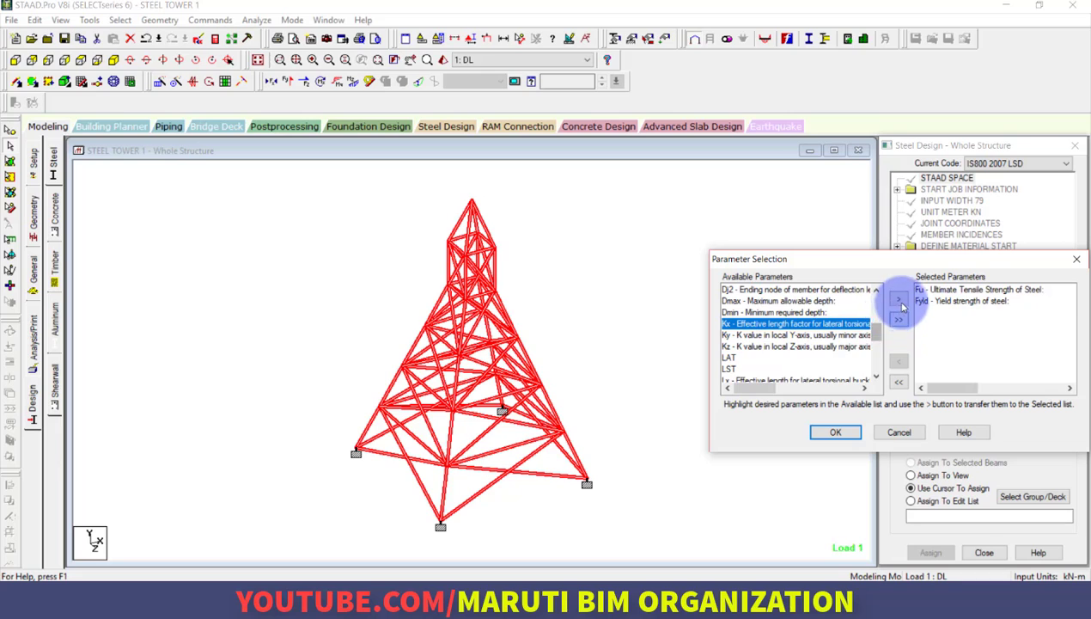
click(899, 320)
click(847, 325)
click(899, 320)
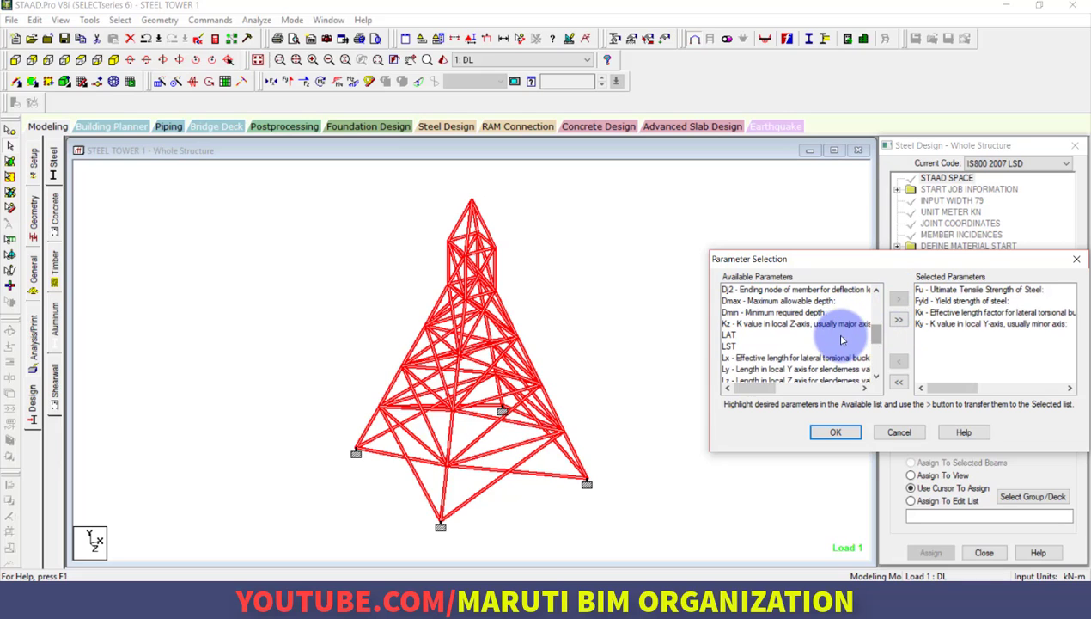
click(897, 300)
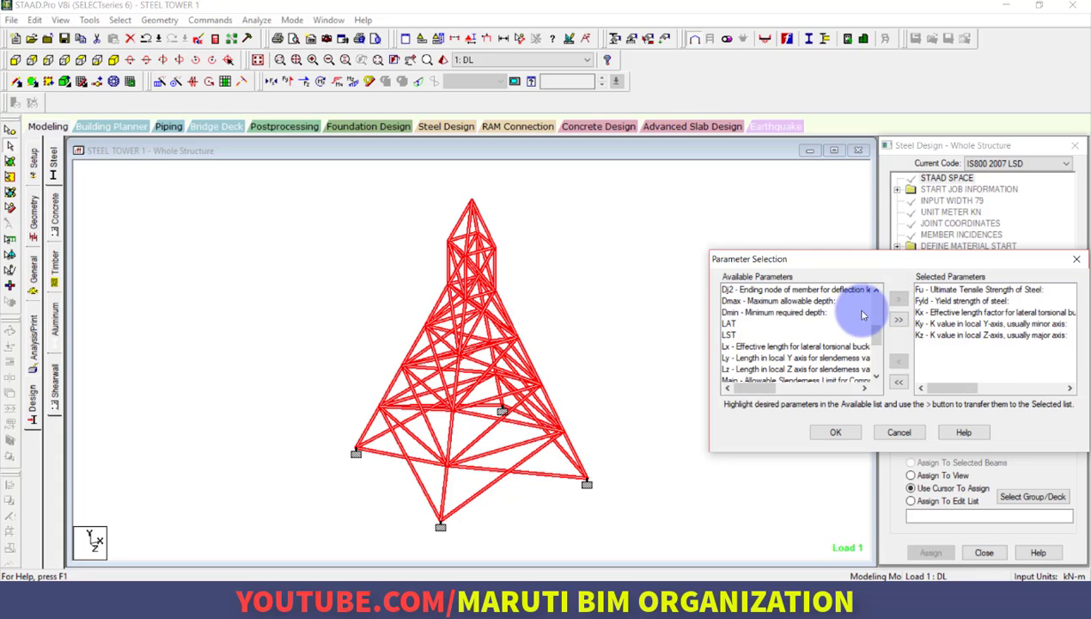
Add the slenderness limits Main and Tmain to the selected design parameters and accept the selection
scroll(754, 362, down, 2)
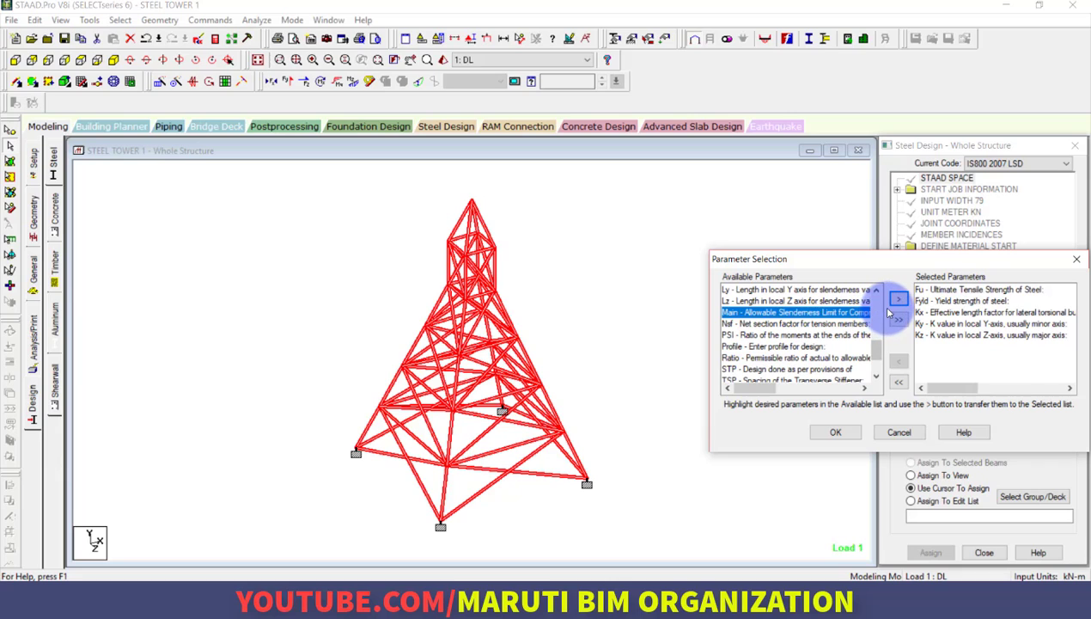
click(897, 298)
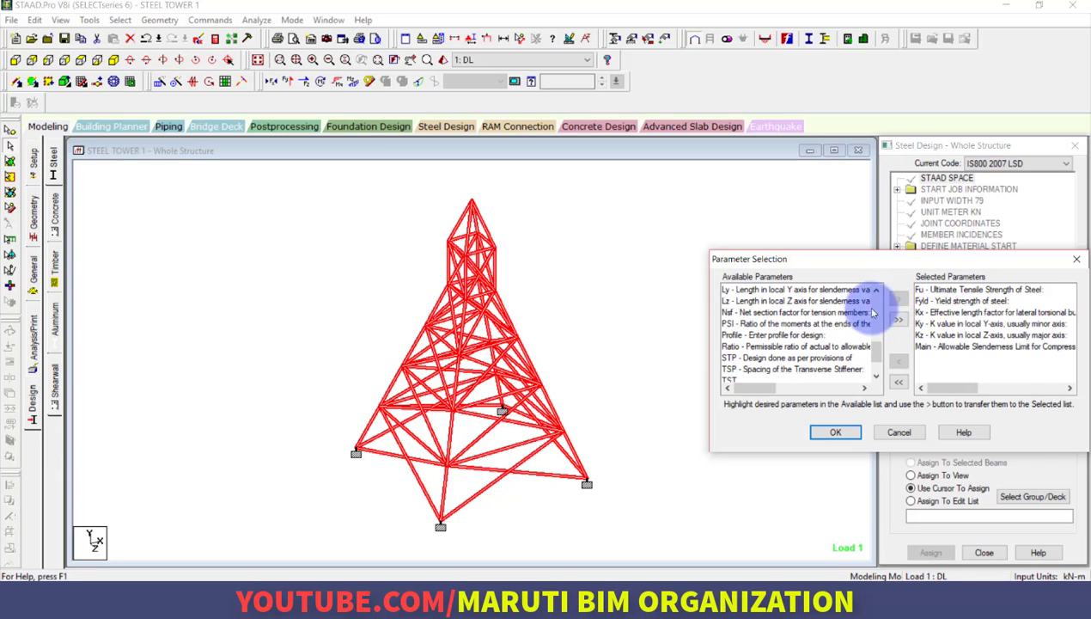
scroll(781, 362, down, 1)
click(784, 358)
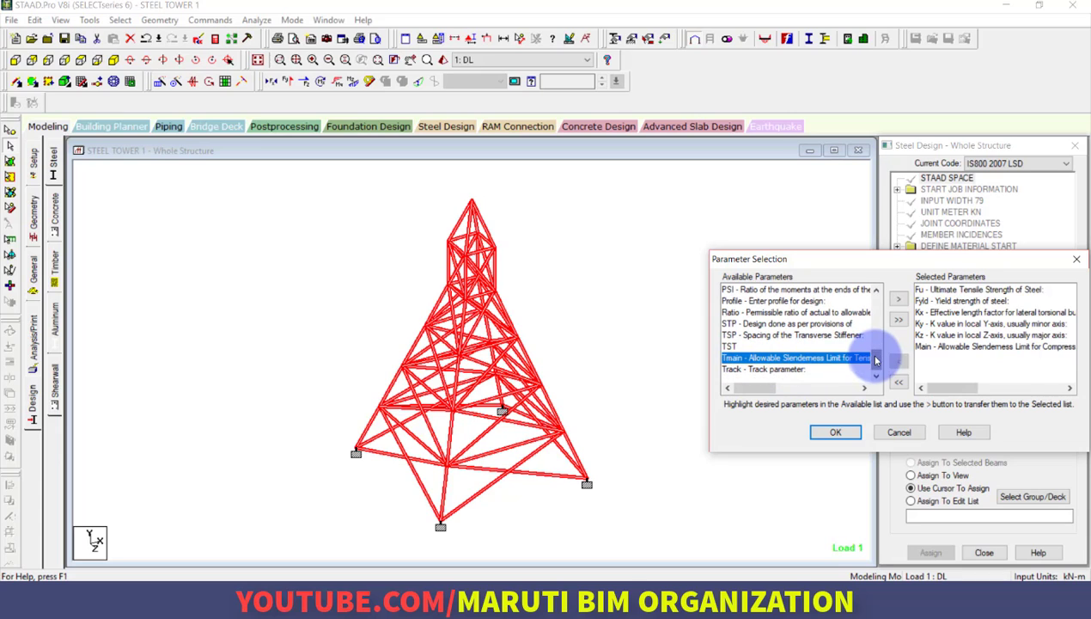
click(899, 308)
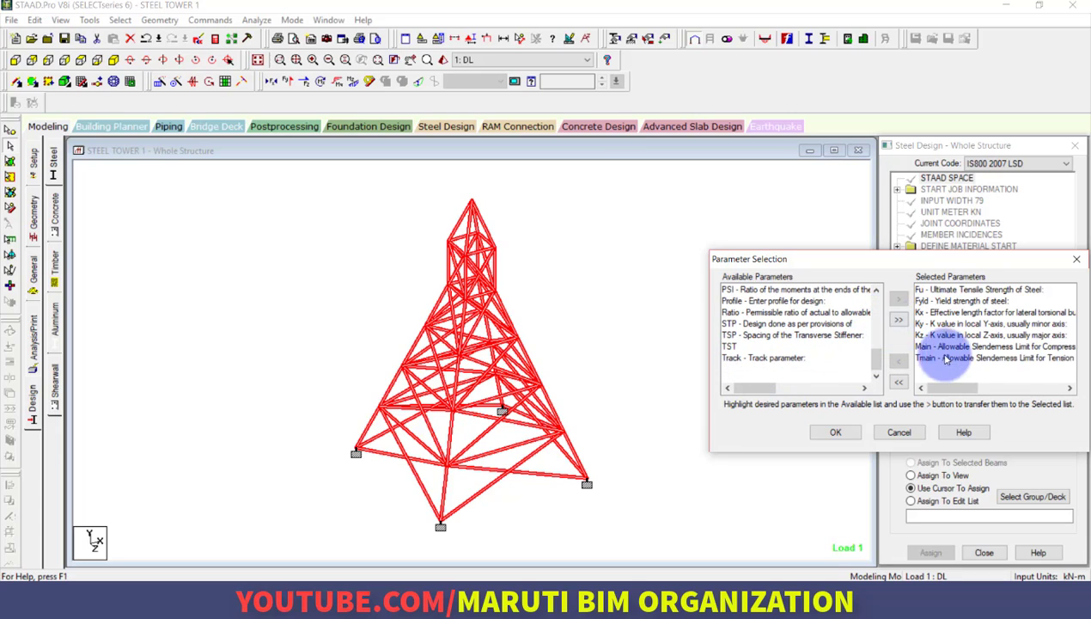
click(834, 432)
Define the steel strength parameters FU as 420000 kN/m2 and FYLD as 250000 kN/m2
click(982, 430)
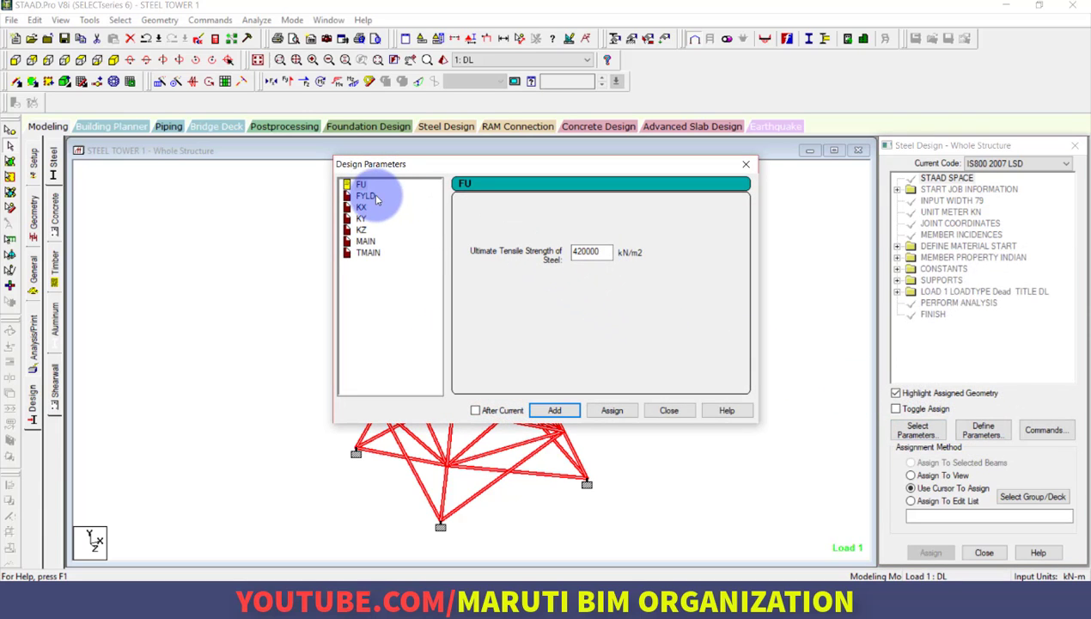
click(566, 413)
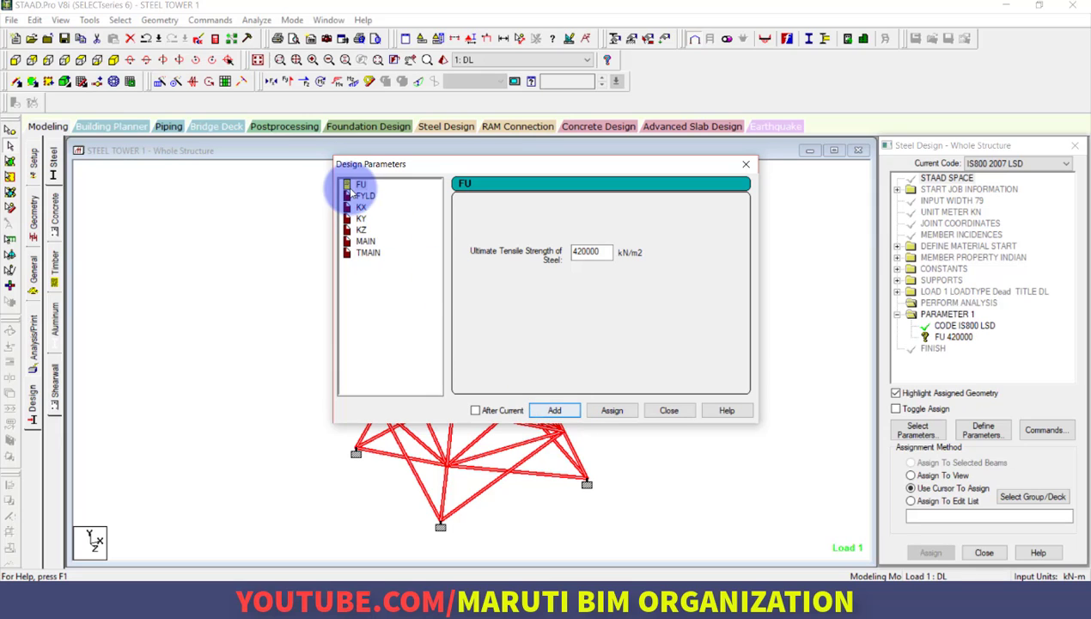
click(368, 196)
click(554, 411)
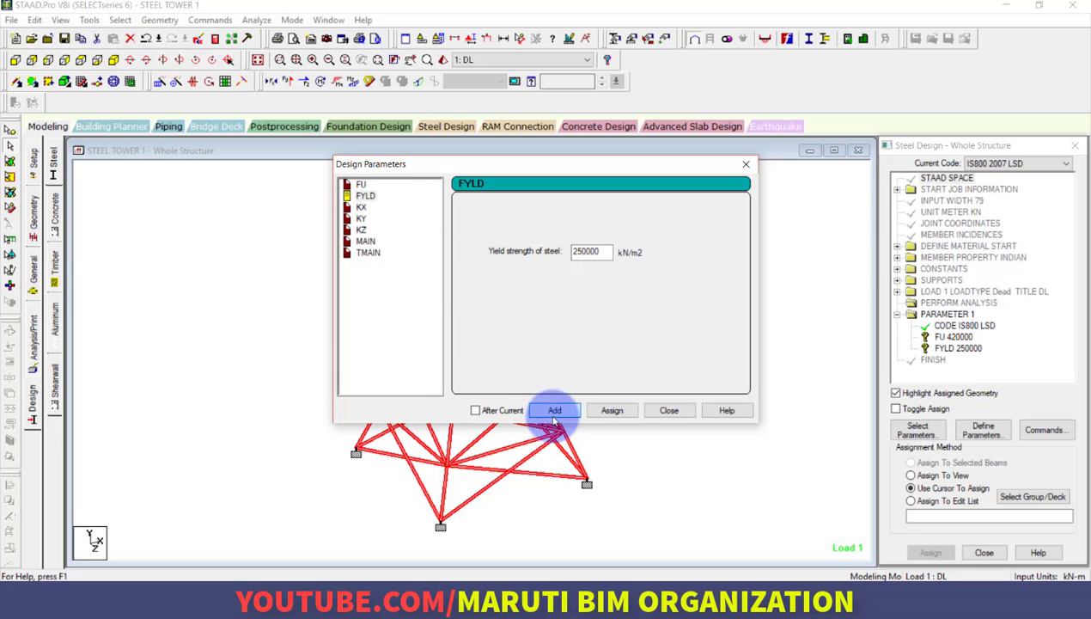
Define the effective length parameters KX, KY and KZ, each with the value 1
click(361, 207)
click(555, 410)
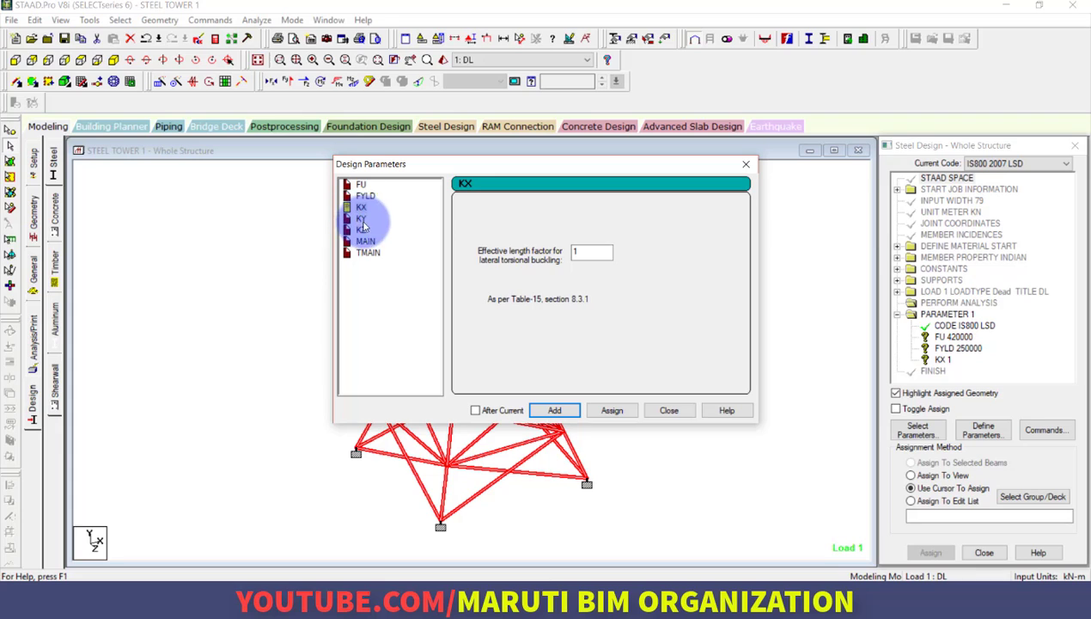
click(364, 223)
click(554, 409)
click(361, 229)
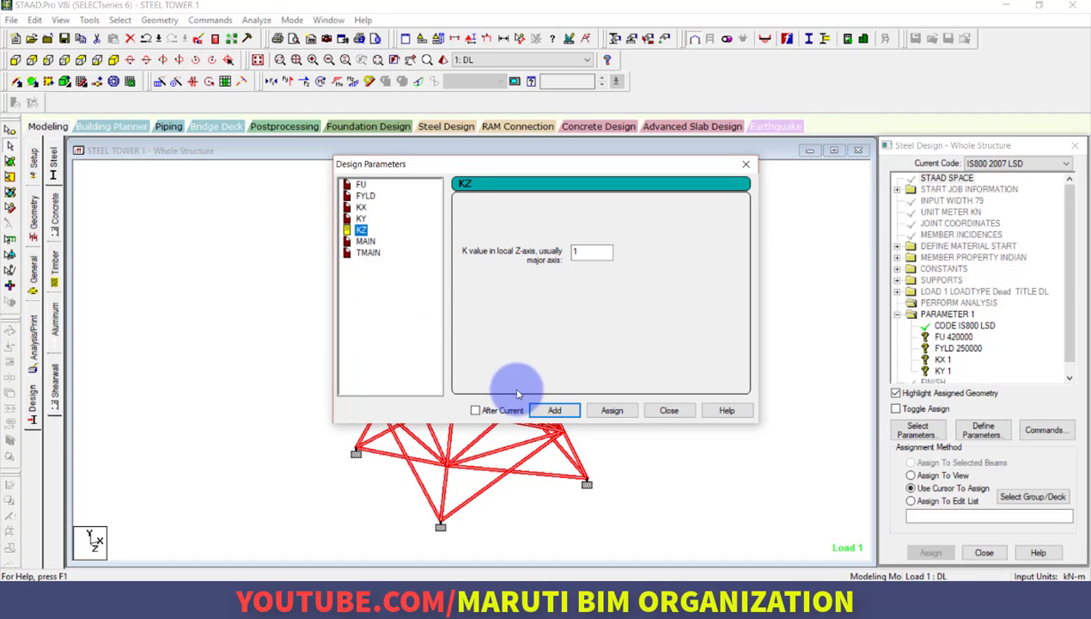
click(554, 410)
Define the slenderness limits MAIN as 180 for compression members and TMAIN as 400 for tension members
click(368, 242)
click(554, 410)
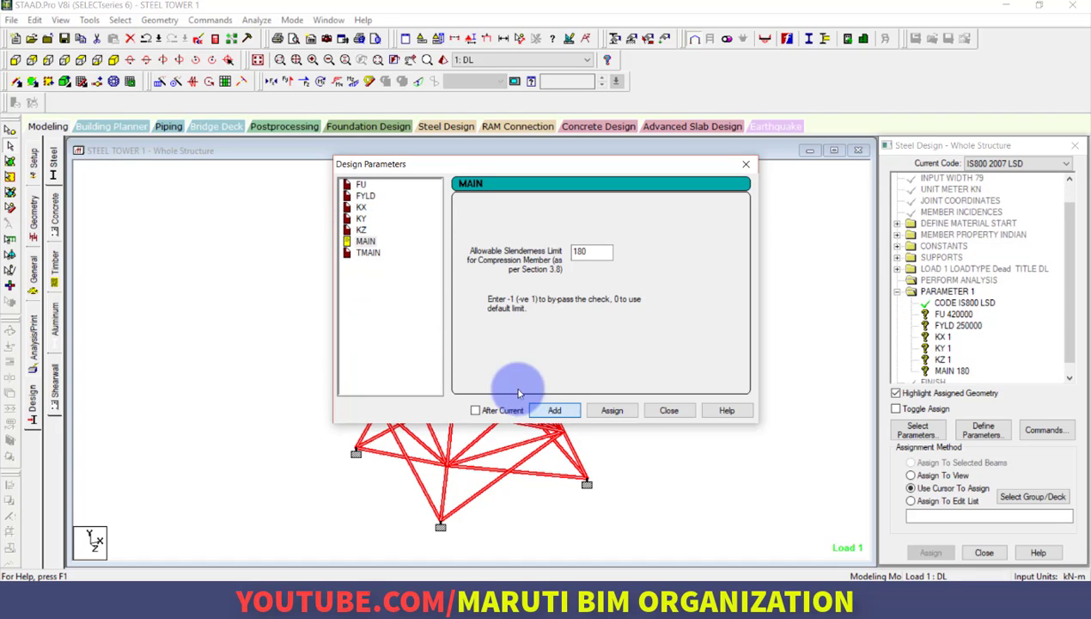
click(367, 253)
click(554, 410)
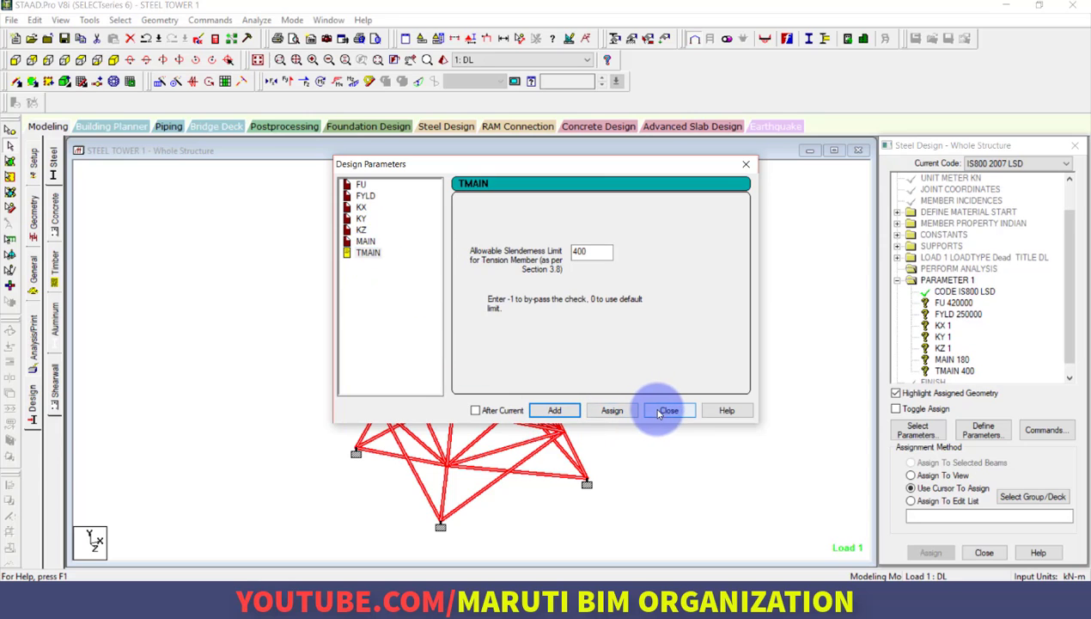
click(669, 409)
Add the CHECK CODE and TAKE OFF design commands to the steel design
click(1042, 431)
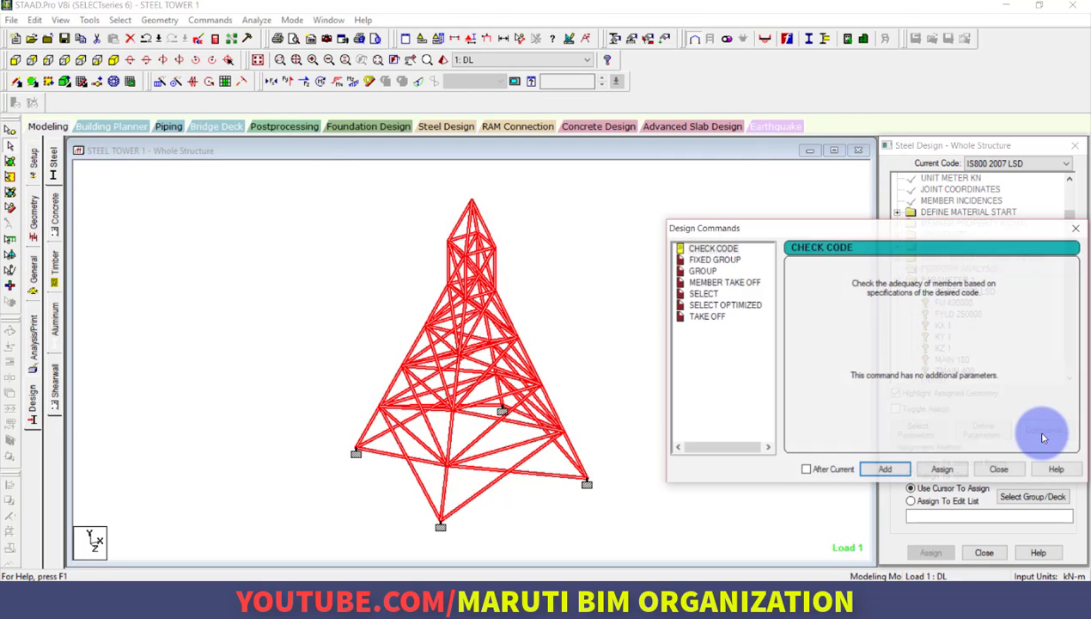
click(888, 469)
drag(914, 230, 680, 215)
click(496, 302)
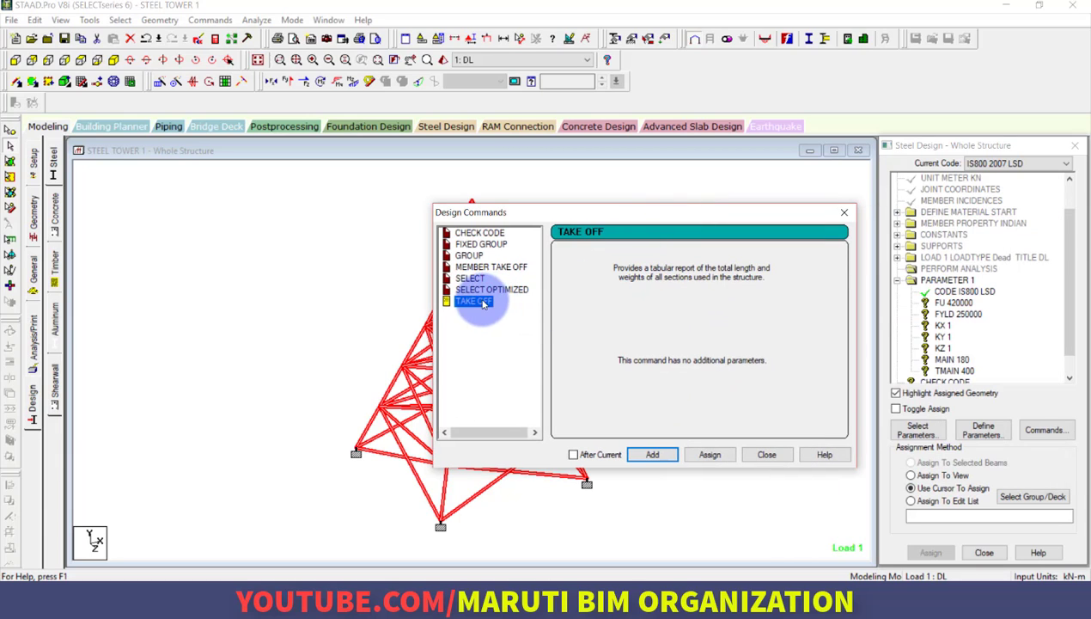
click(653, 453)
click(765, 455)
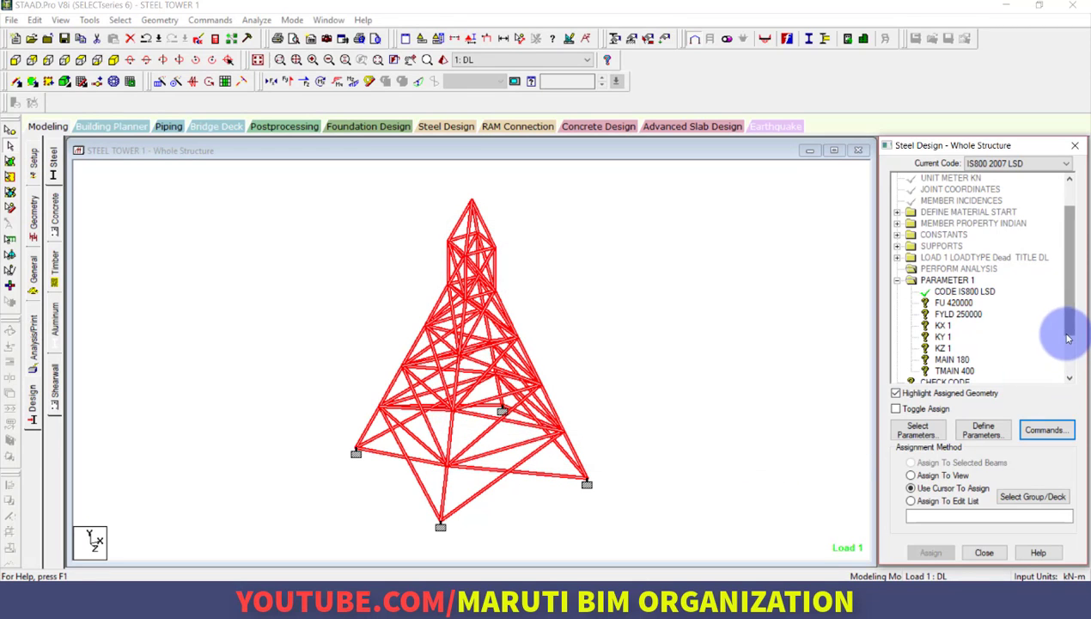
scroll(1068, 339, down, 2)
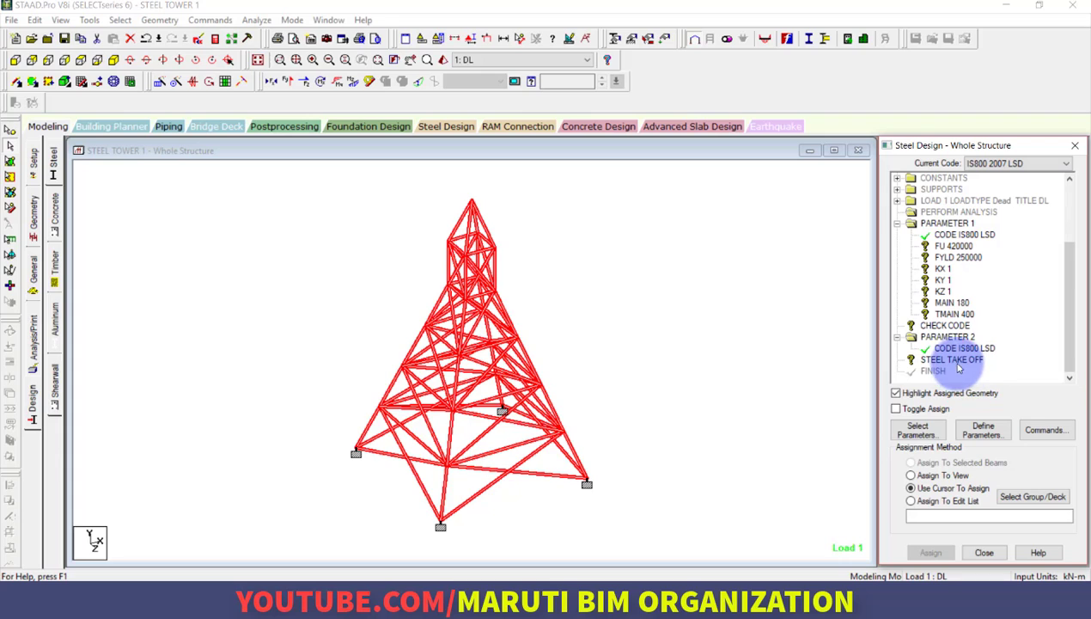
Assign the STEEL TAKE OFF command to all members in the view
click(954, 359)
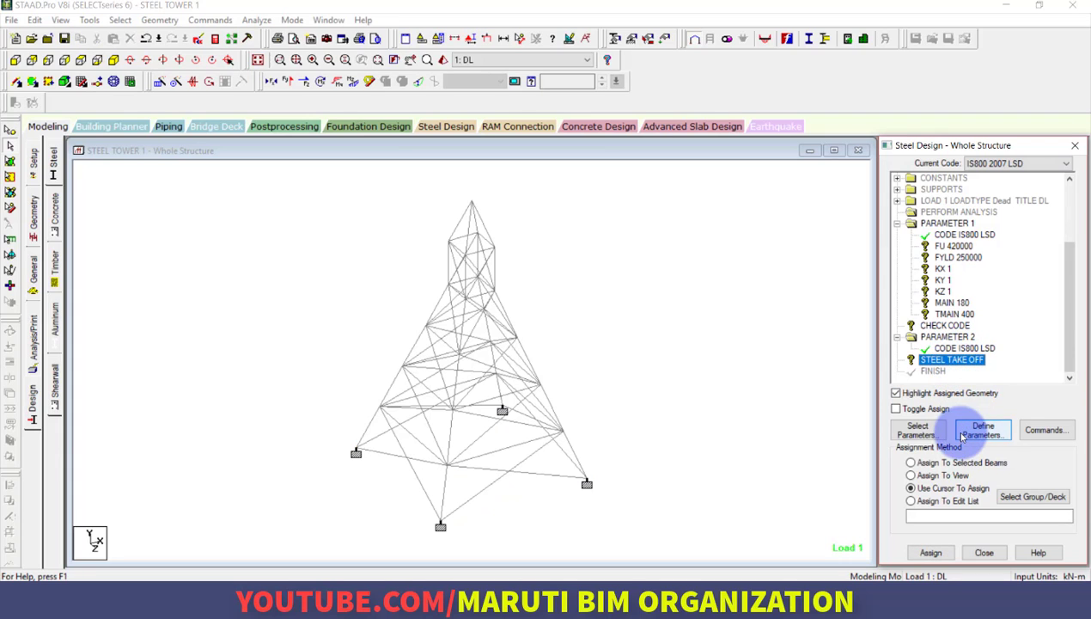
click(941, 475)
click(931, 552)
click(990, 388)
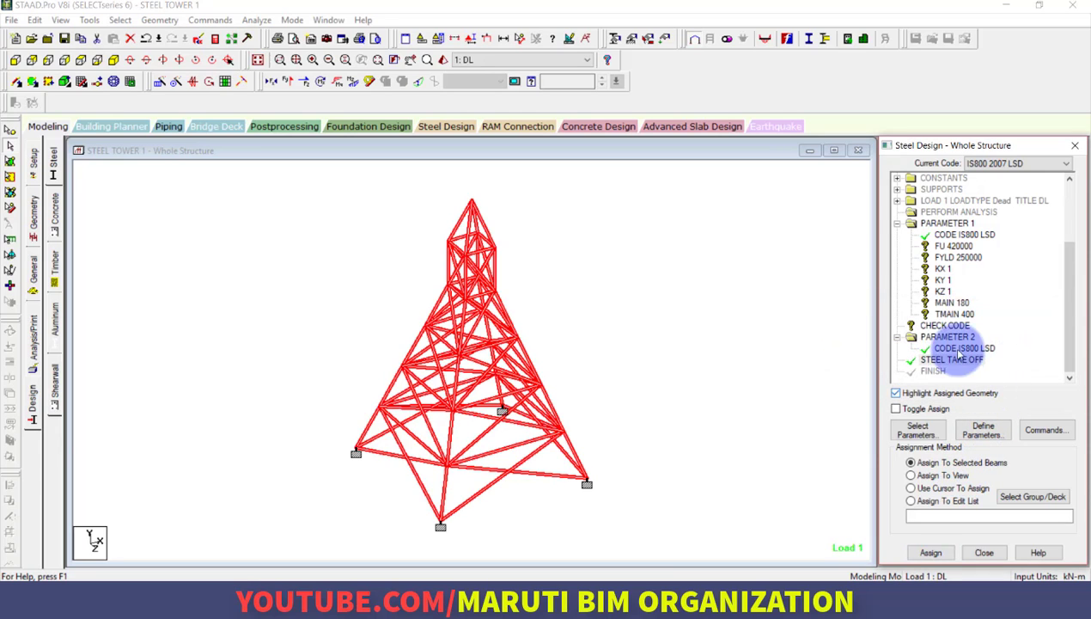
Assign the strength parameters FU 420000 and FYLD 250000 to all members in the view
click(954, 246)
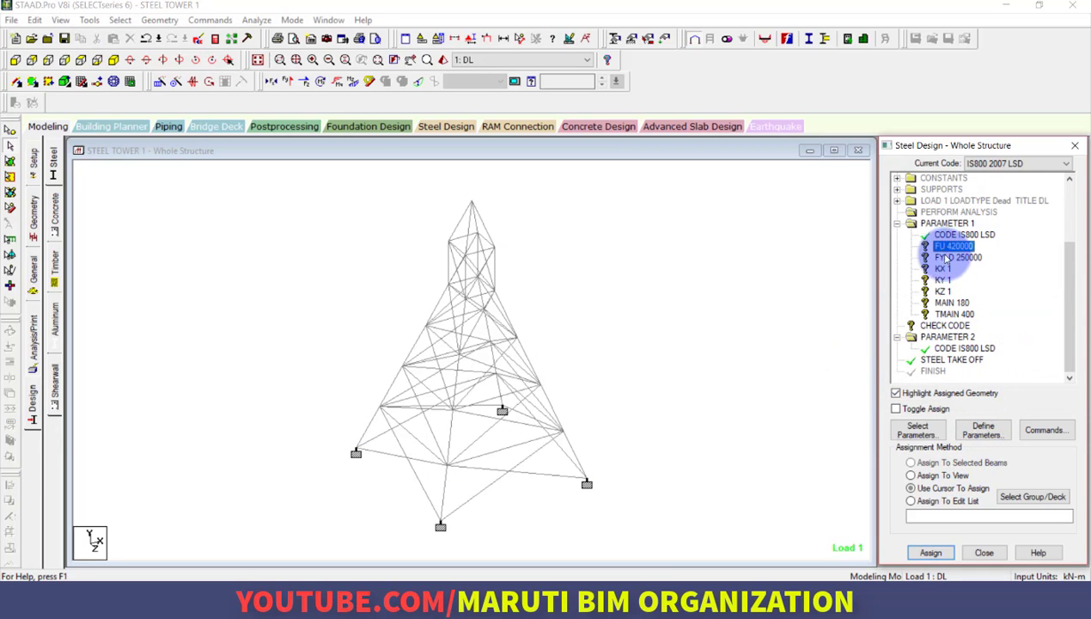
click(942, 475)
click(931, 552)
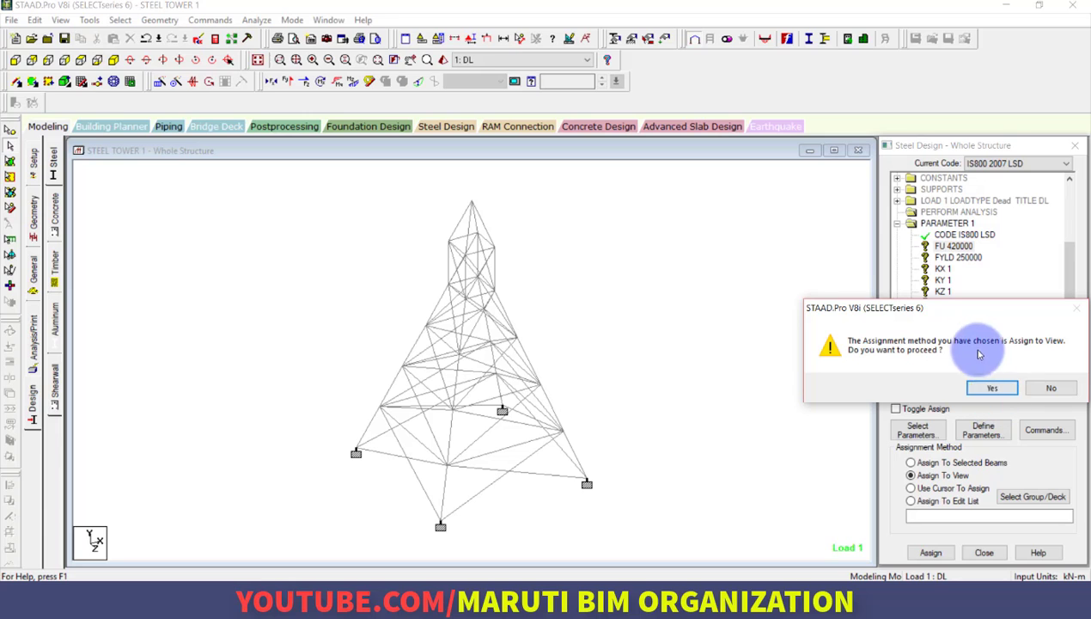
click(990, 388)
click(958, 257)
click(943, 475)
click(932, 553)
click(994, 387)
Assign the effective length parameters KX 1, KY 1 and KZ 1 to the whole tower in view
click(942, 268)
click(933, 552)
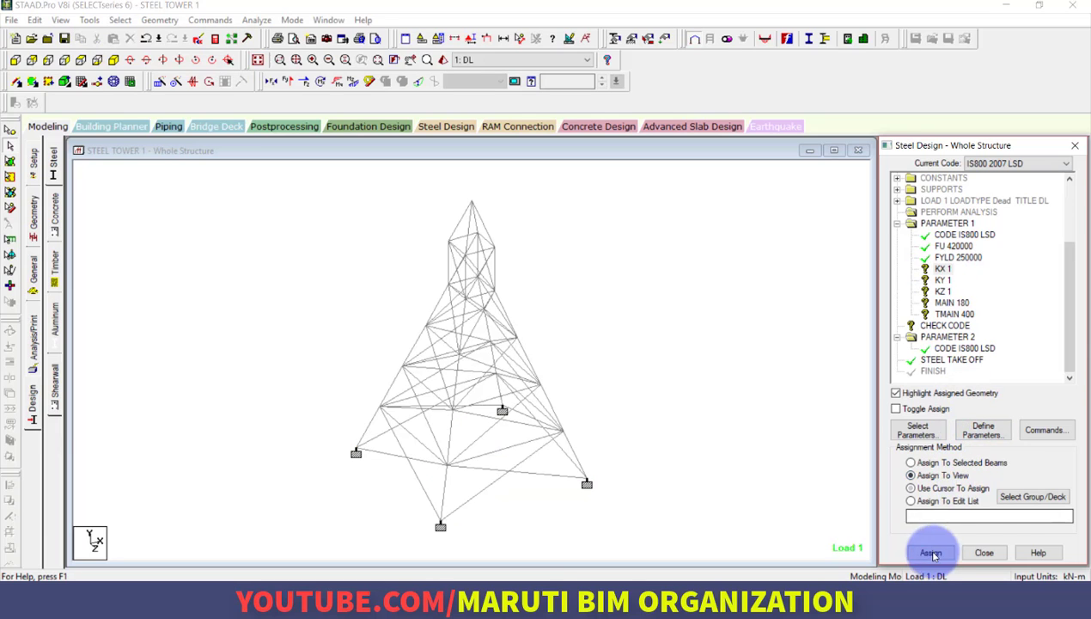
click(988, 388)
click(943, 280)
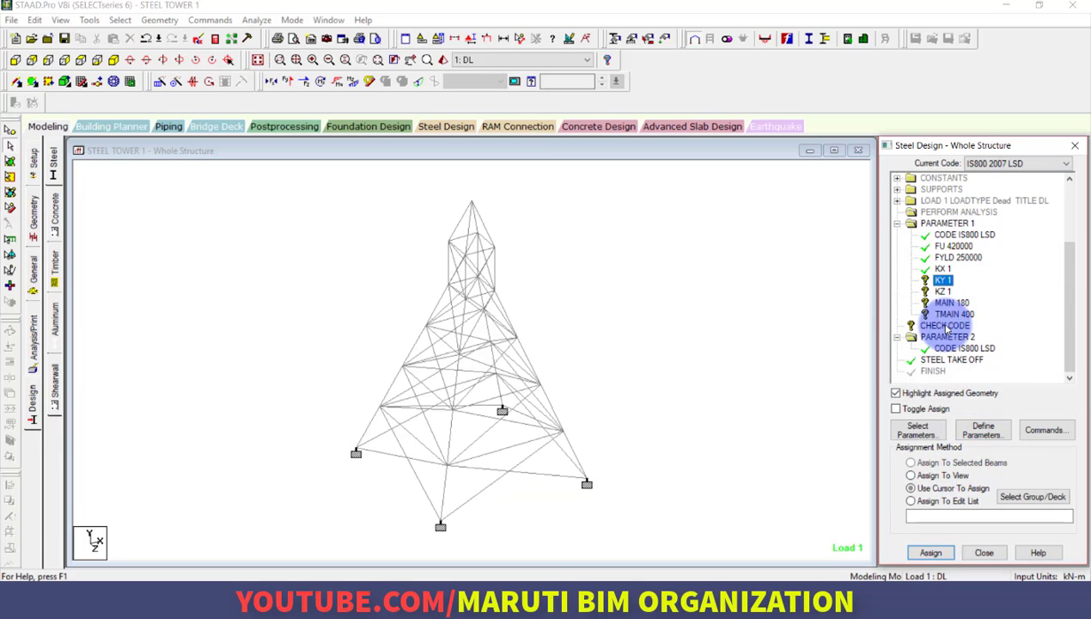
click(943, 475)
click(930, 553)
click(982, 386)
click(942, 292)
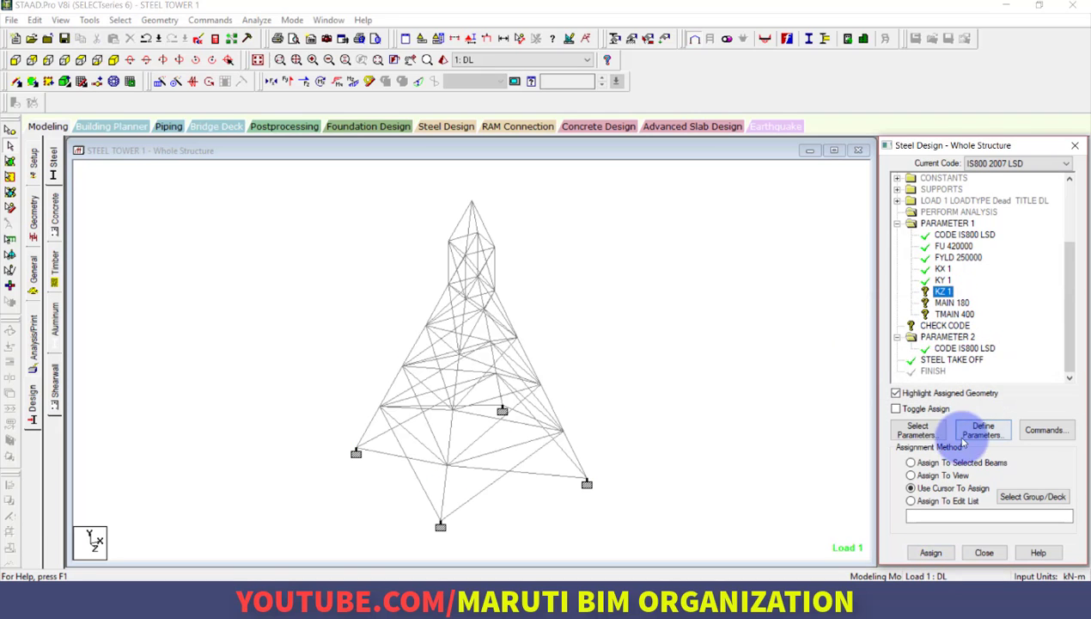
click(910, 475)
click(931, 553)
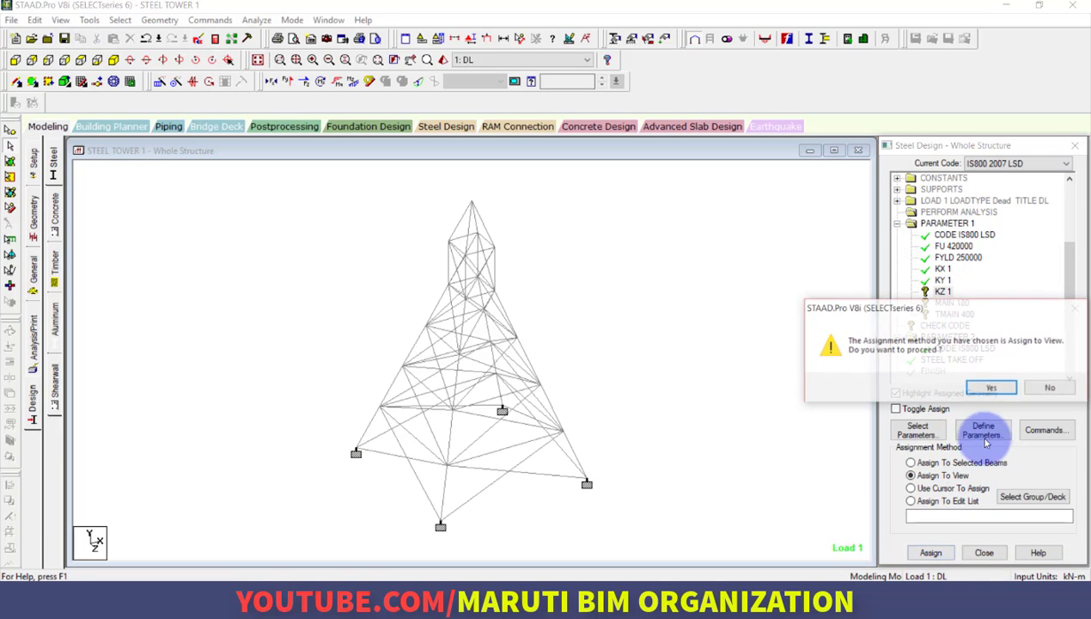
click(991, 387)
Assign the slenderness limits MAIN 180 and TMAIN 400 to all members in the view
click(952, 302)
click(954, 488)
click(944, 475)
click(931, 552)
click(984, 389)
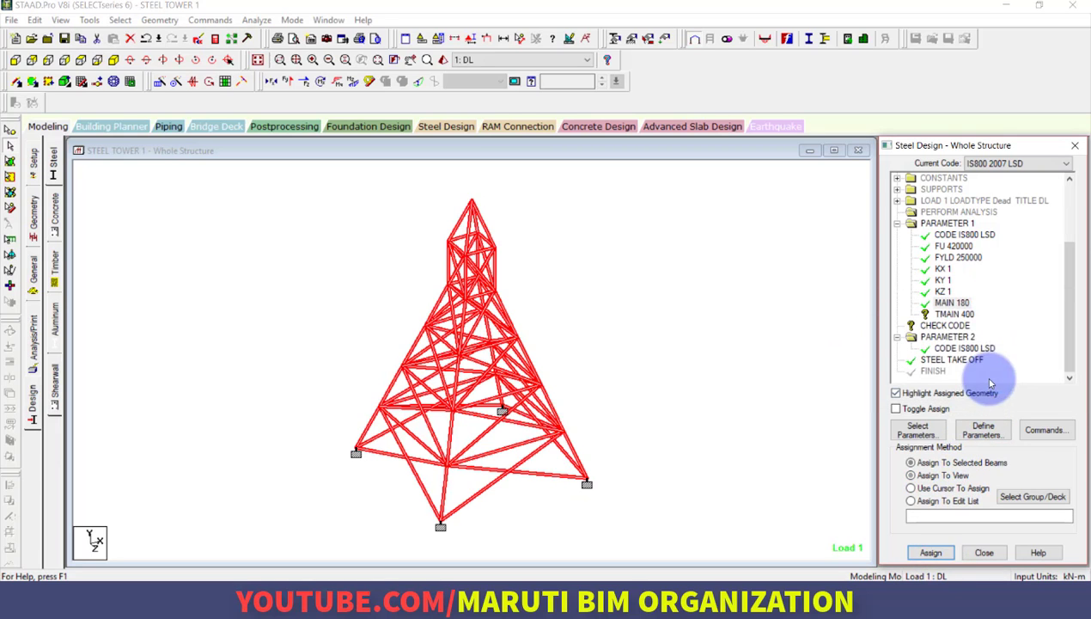
click(953, 313)
click(923, 475)
click(930, 553)
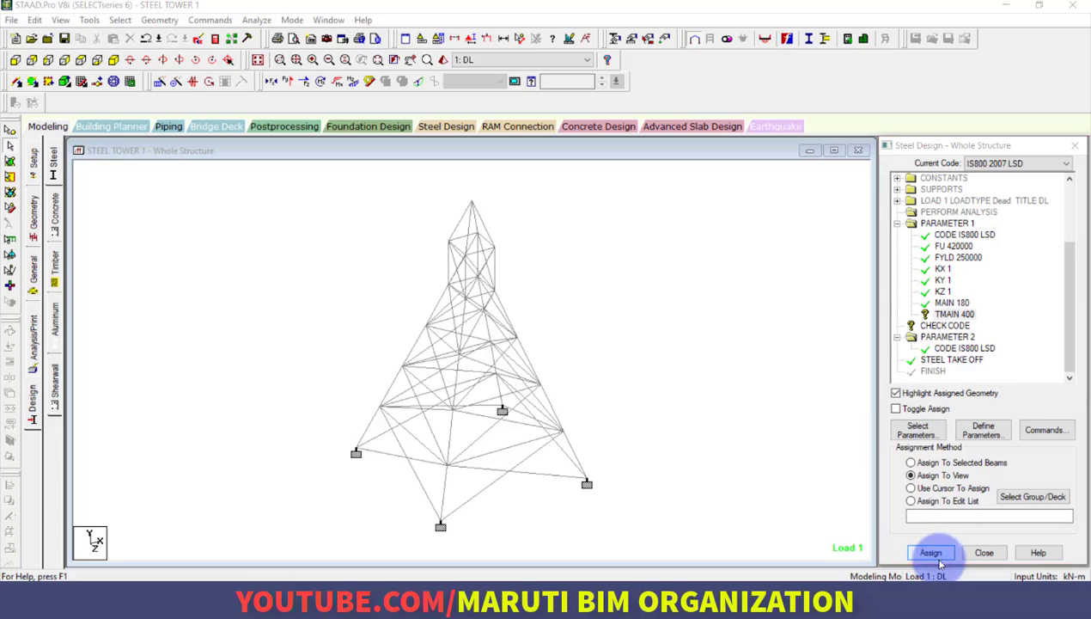
click(992, 387)
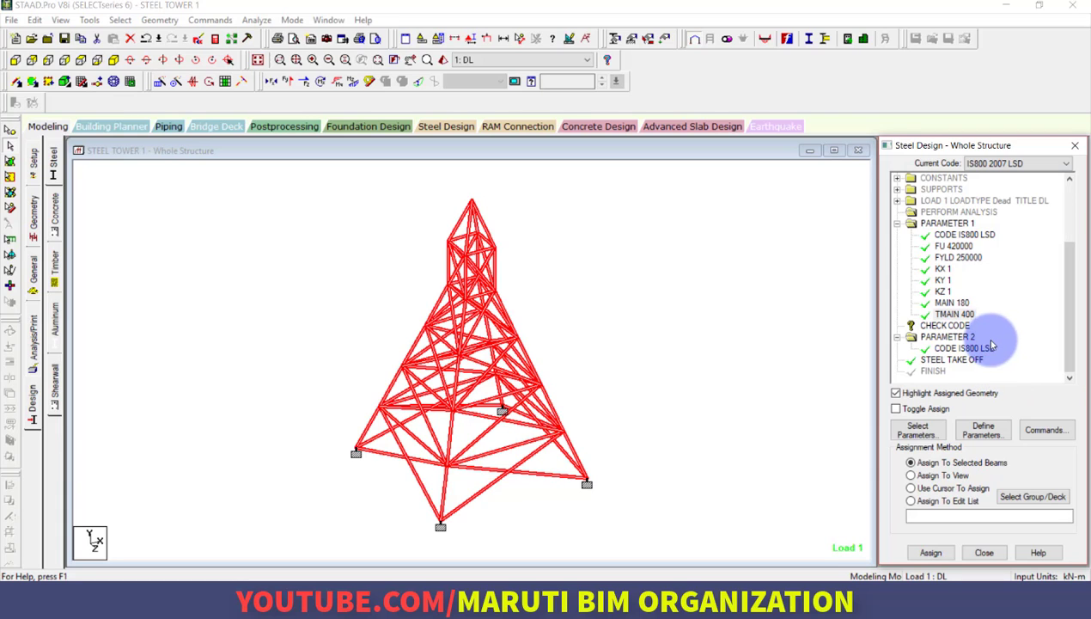
Assign the CHECK CODE command to all members in the view
click(1043, 431)
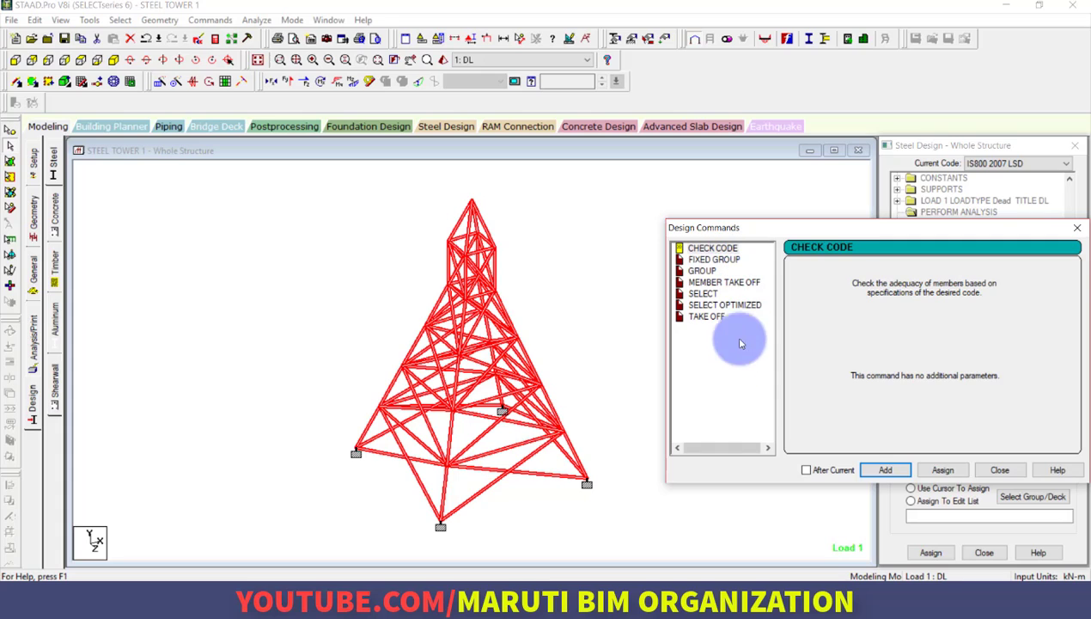
click(998, 469)
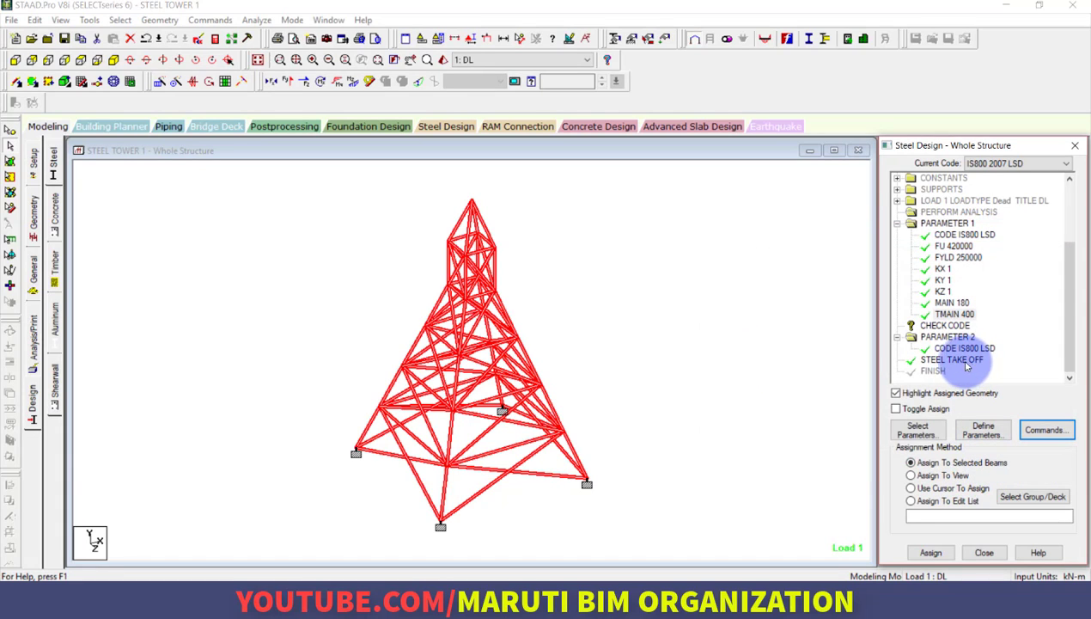
click(945, 325)
click(945, 488)
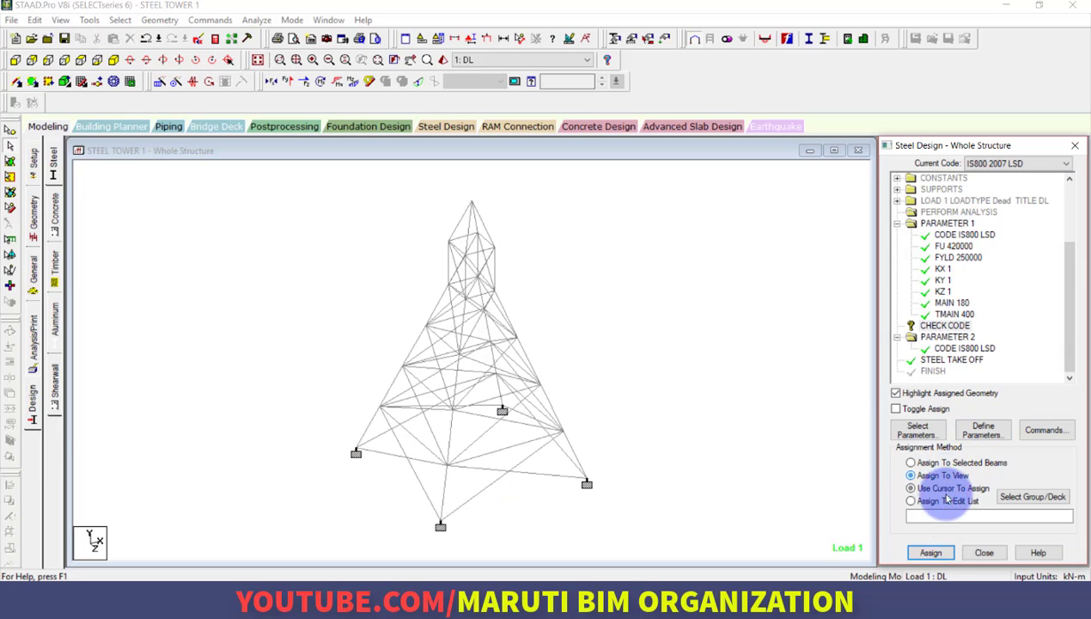
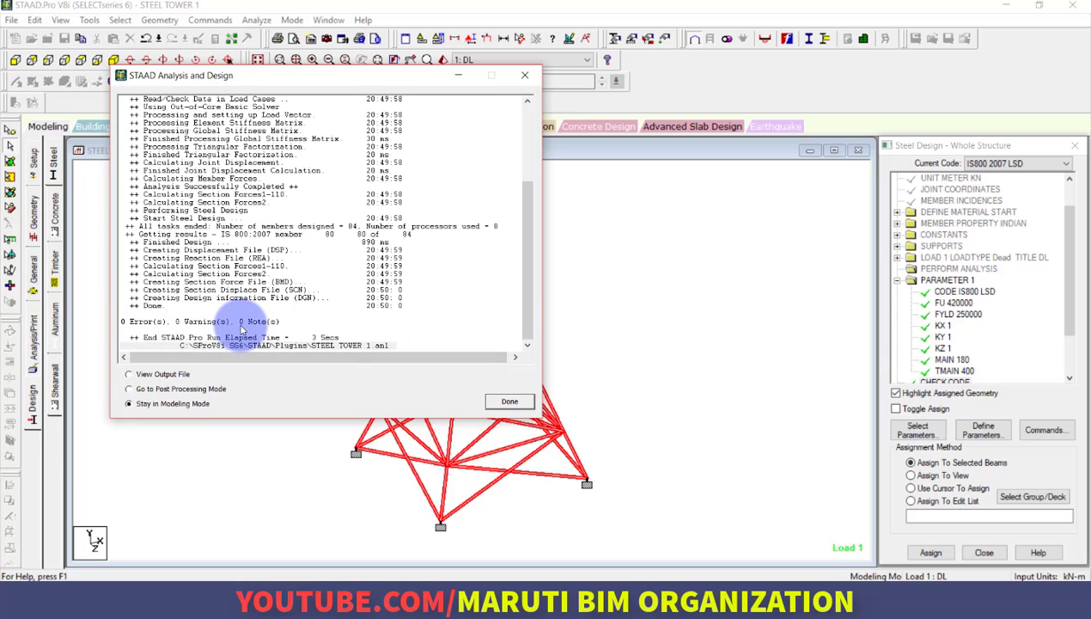
Open the analysis output file and examine the steel design code check results of the first members
click(177, 375)
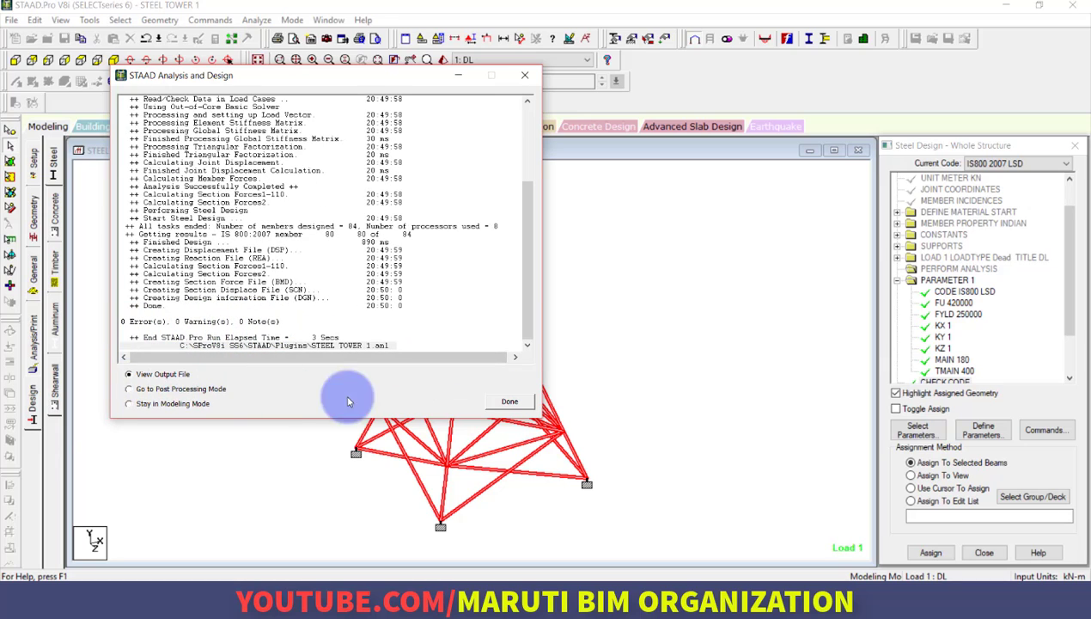
click(488, 399)
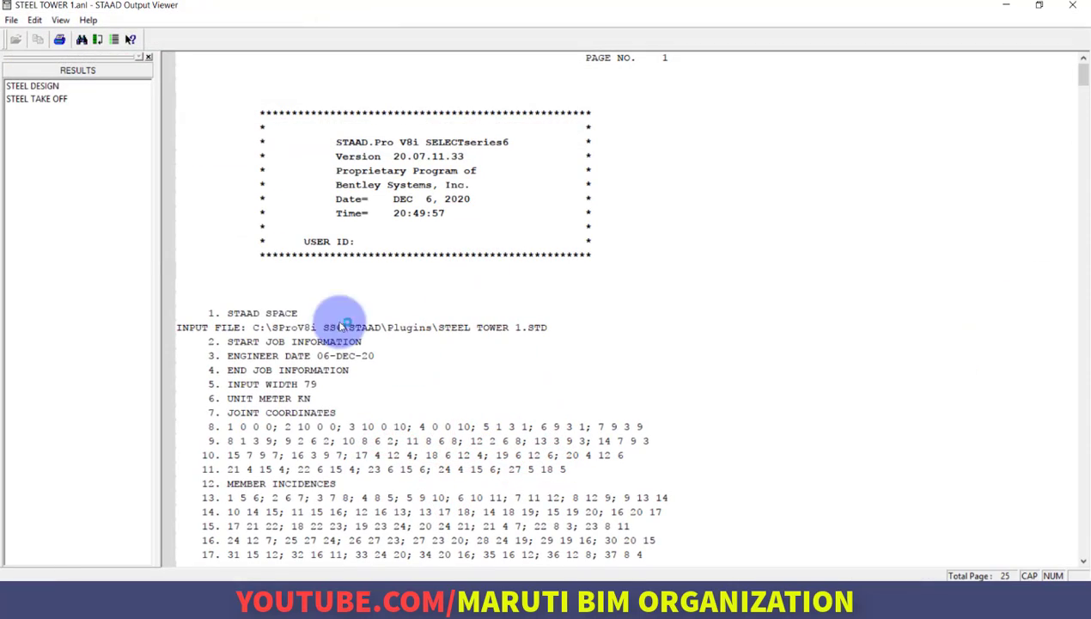
click(41, 87)
scroll(360, 266, down, 20)
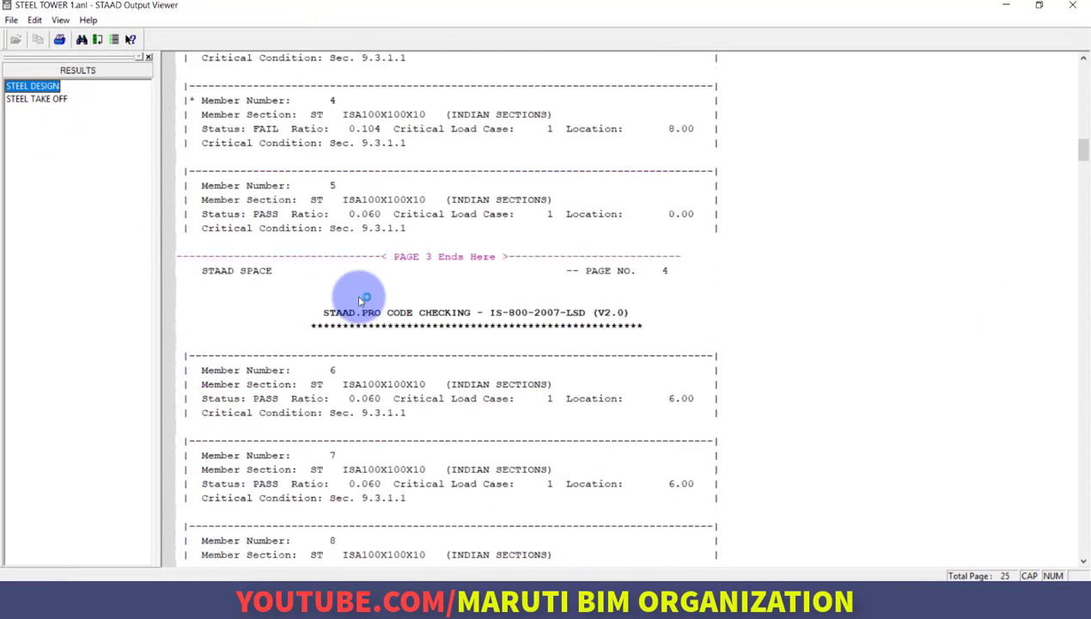
scroll(362, 292, down, 7)
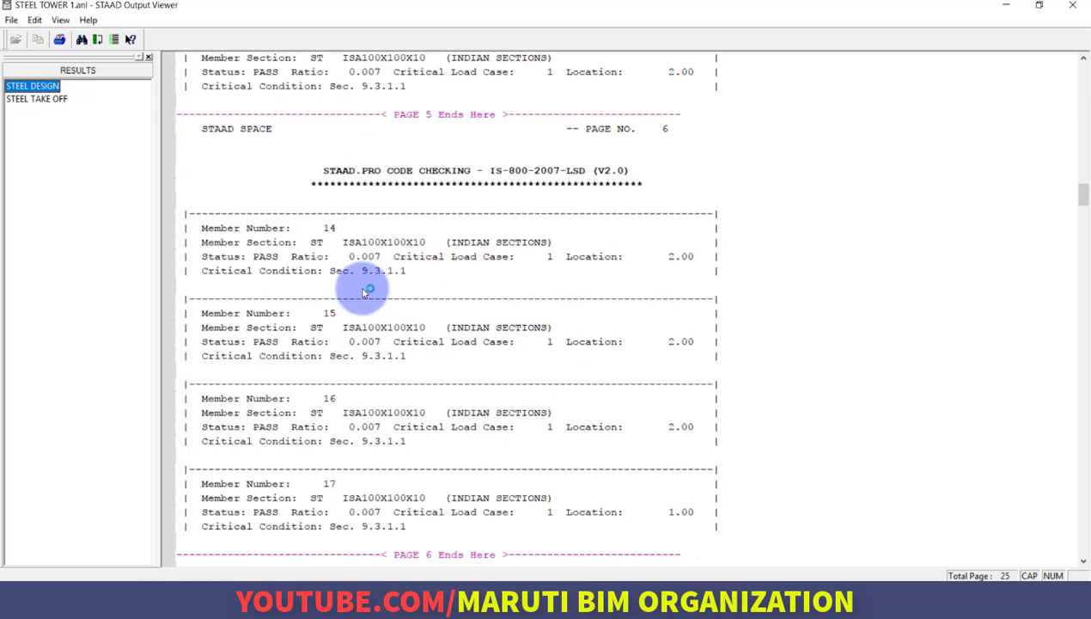
Examine the steel take-off table for profile length and weight, along with the code checks of the last members
click(62, 98)
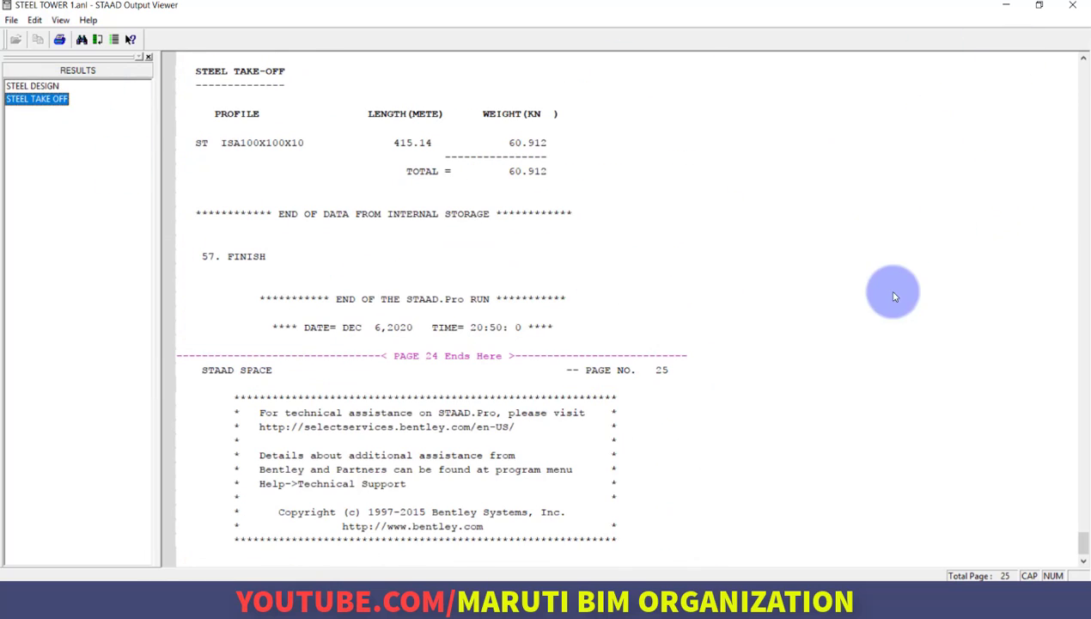
scroll(885, 300, up, 5)
scroll(880, 316, up, 7)
scroll(880, 313, down, 11)
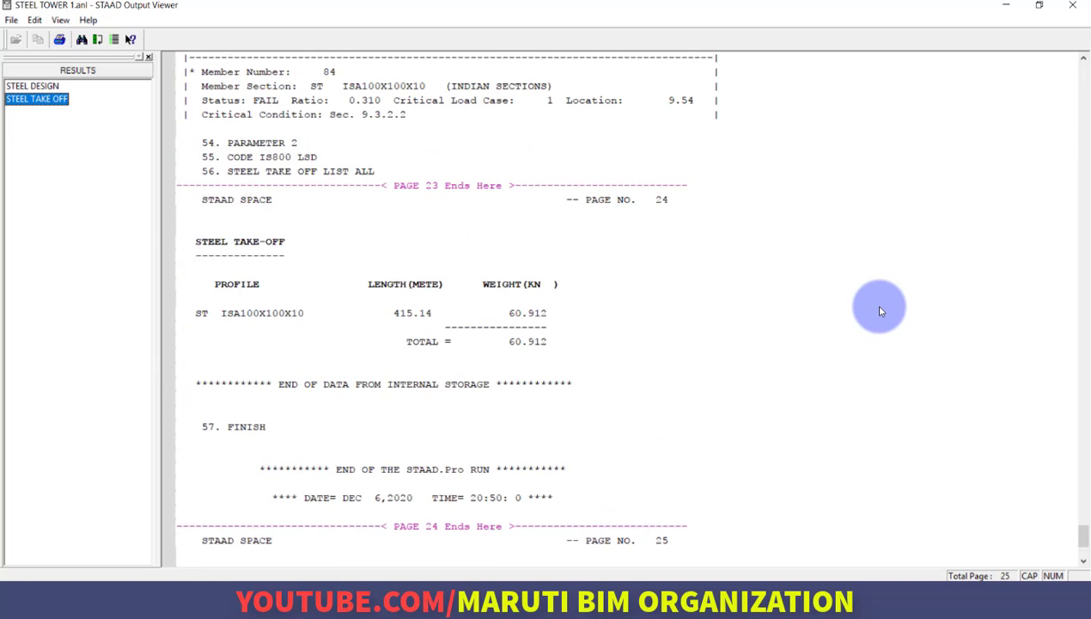
scroll(479, 273, up, 4)
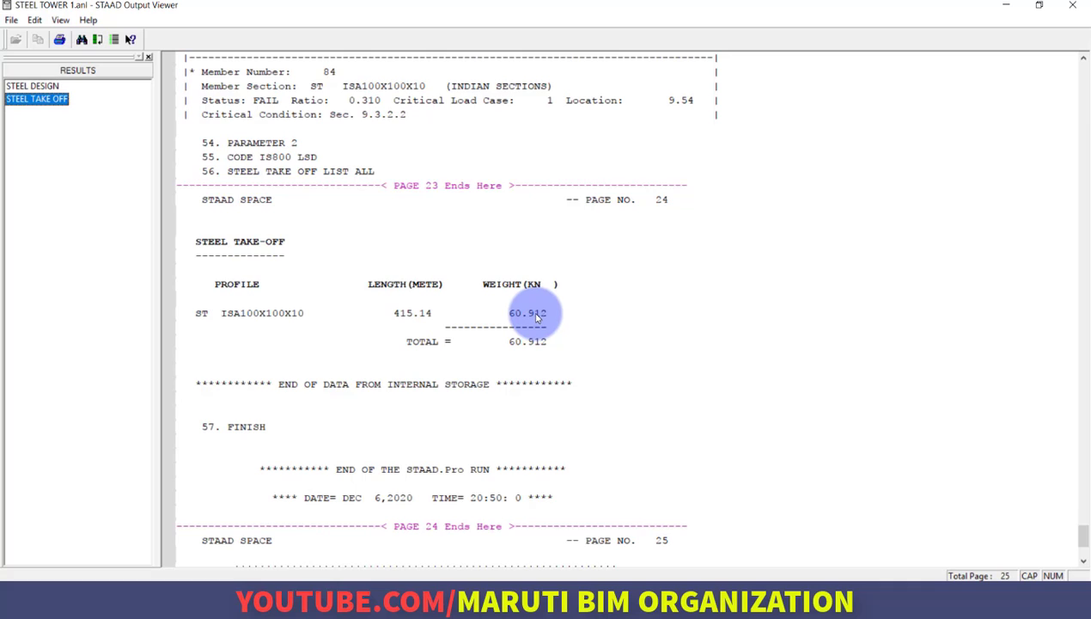
scroll(536, 317, up, 3)
scroll(532, 427, up, 3)
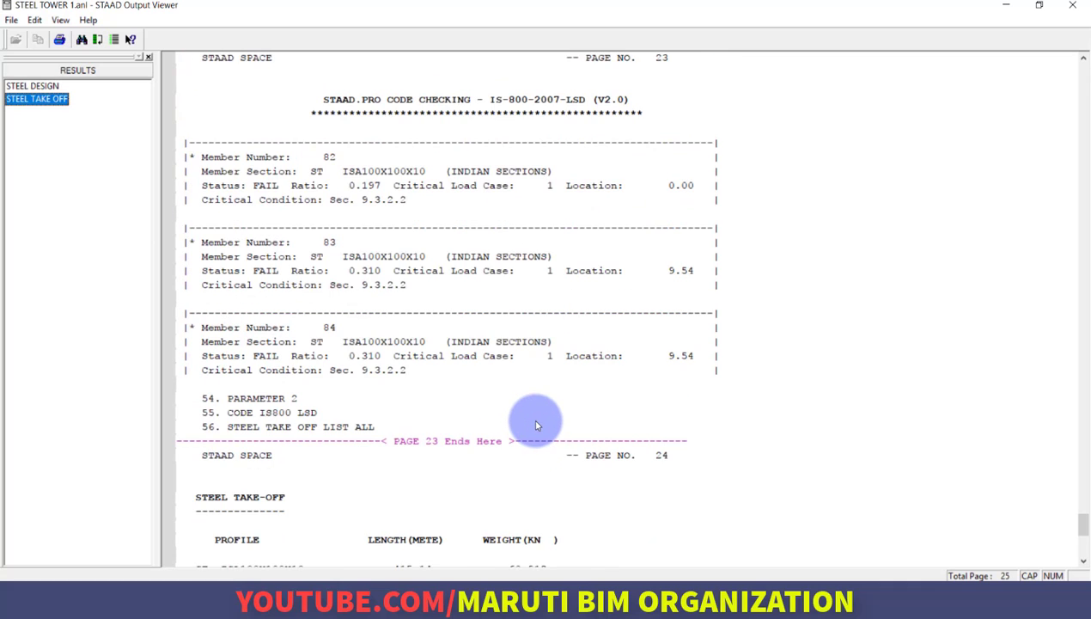
scroll(535, 423, up, 2)
scroll(538, 424, down, 3)
scroll(539, 424, down, 1)
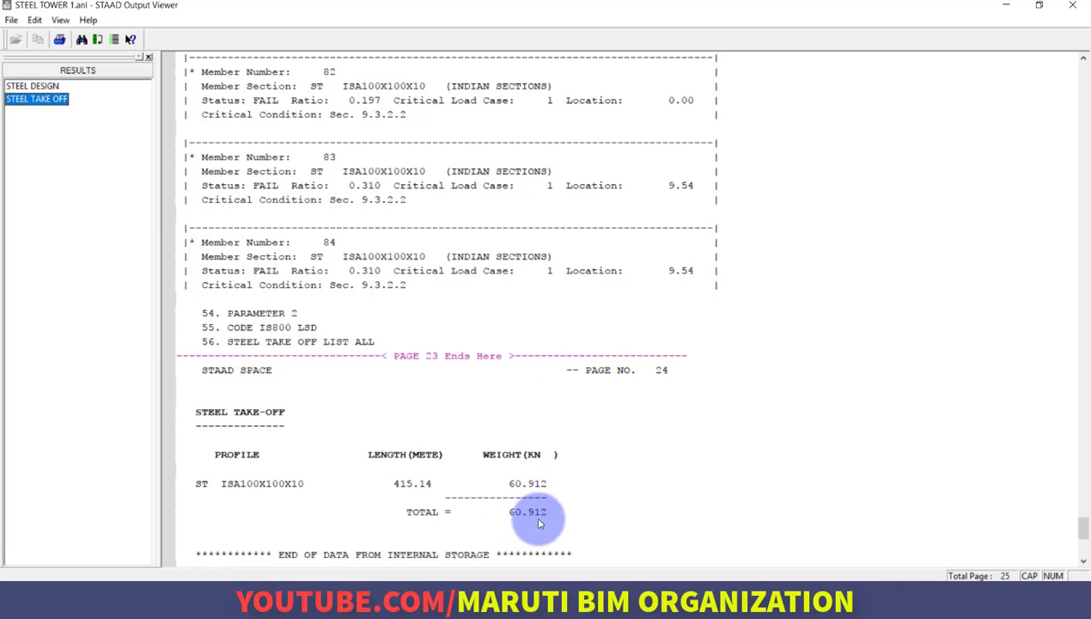
Review the pass or fail status and ratios of the remaining members in the code check, and close the output file
scroll(541, 475, up, 10)
scroll(543, 410, up, 20)
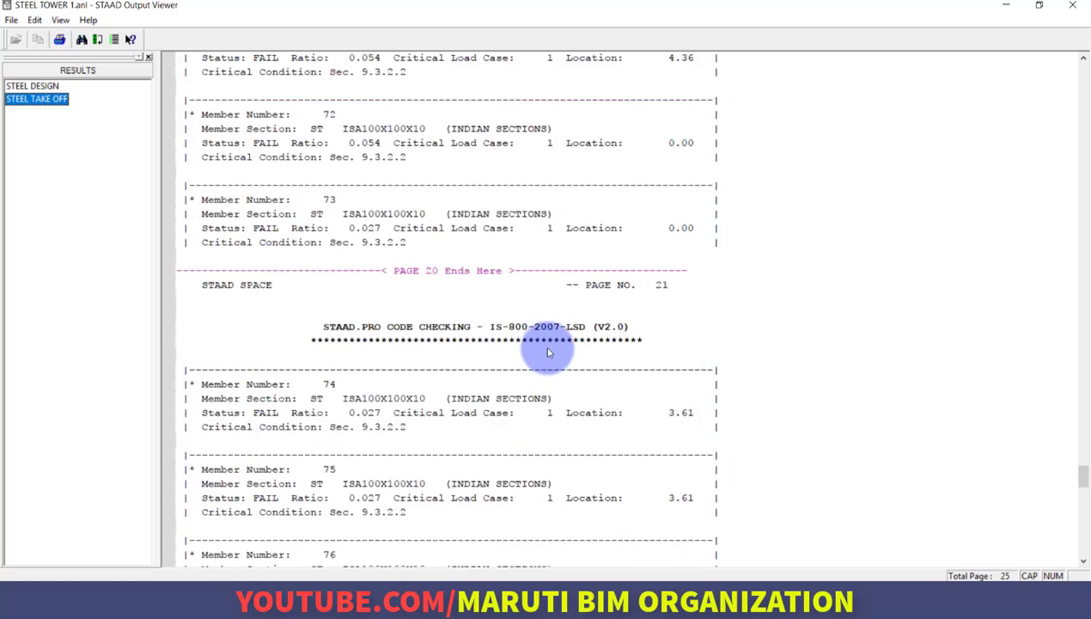
scroll(551, 335, up, 20)
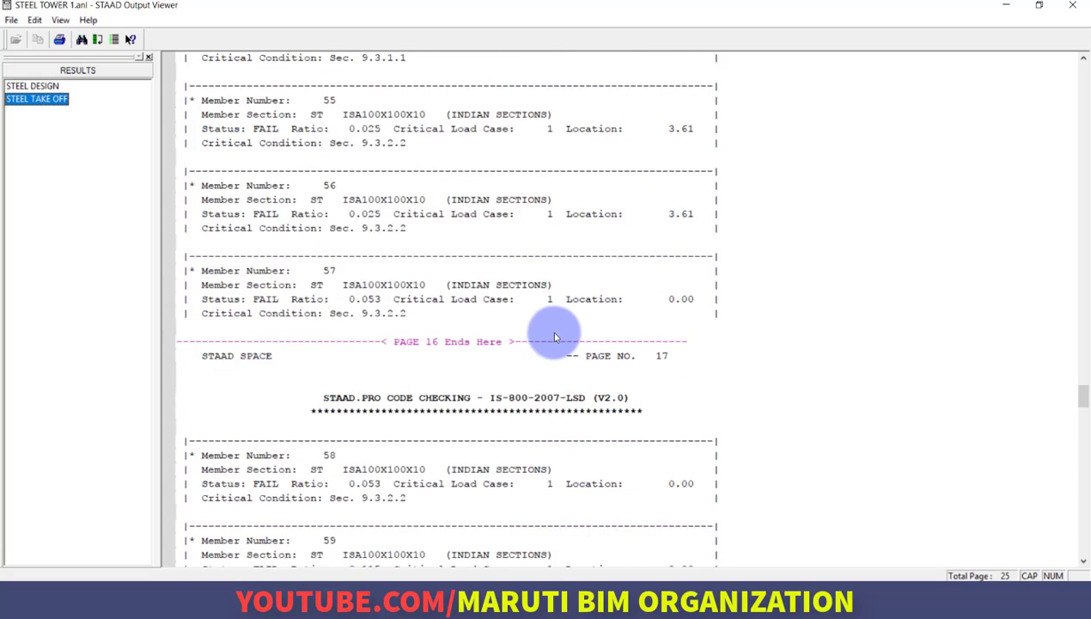
scroll(555, 331, up, 3)
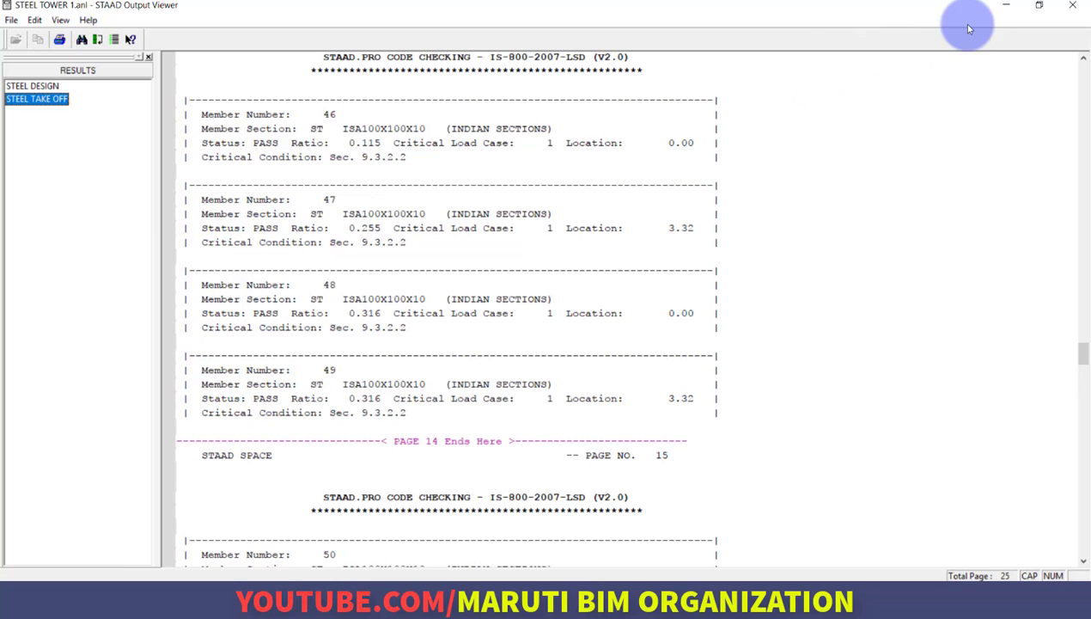
click(1073, 5)
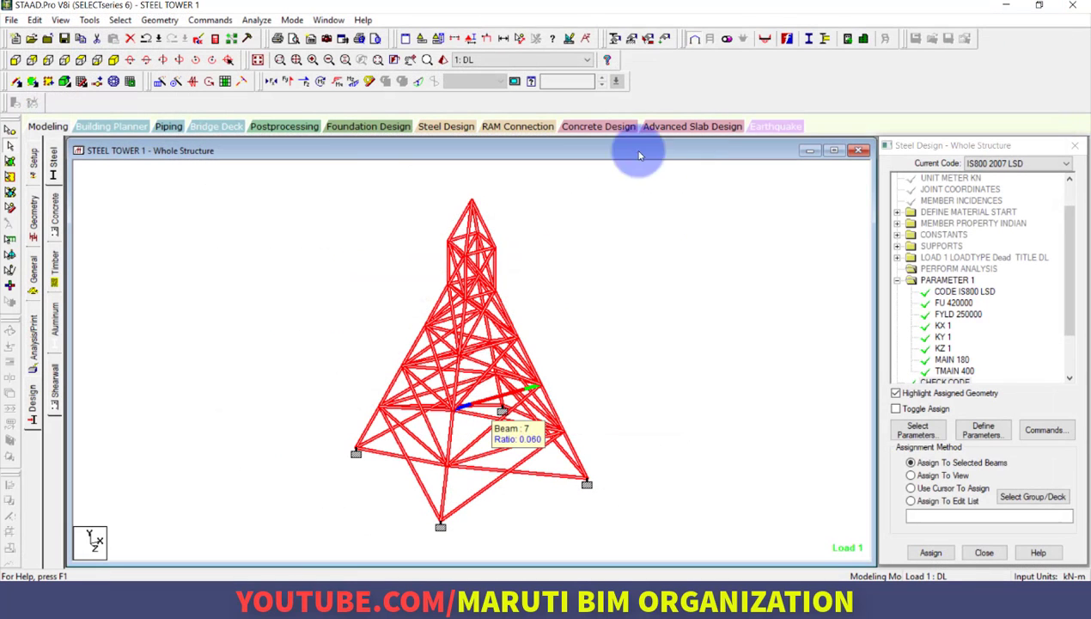
Clear the member selection, rerun the analysis, and open and close its output file
click(232, 282)
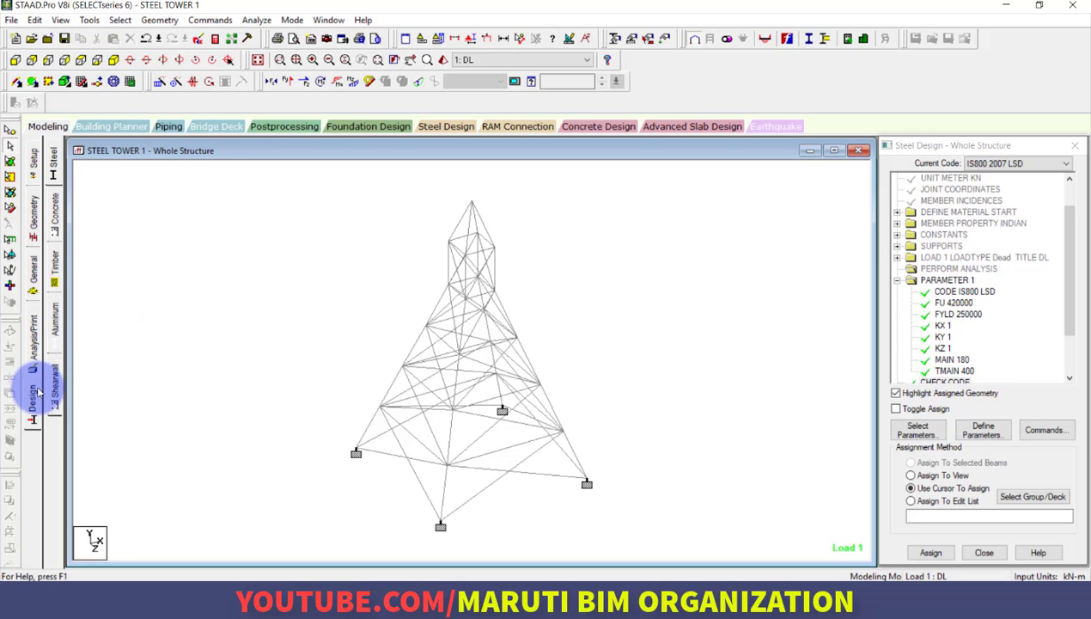
click(266, 21)
click(280, 36)
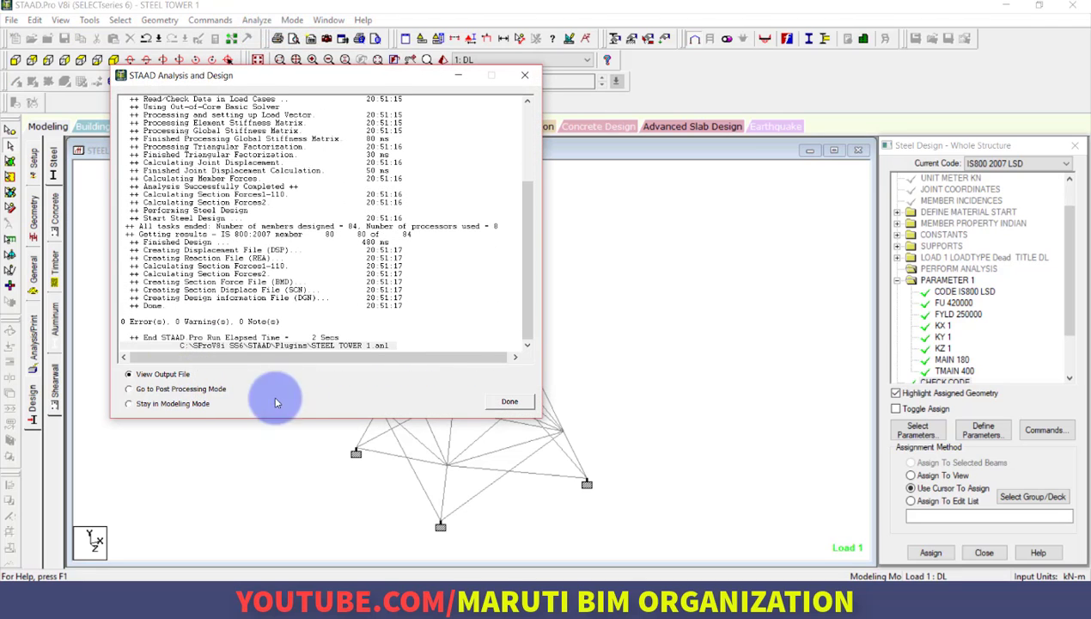
click(502, 400)
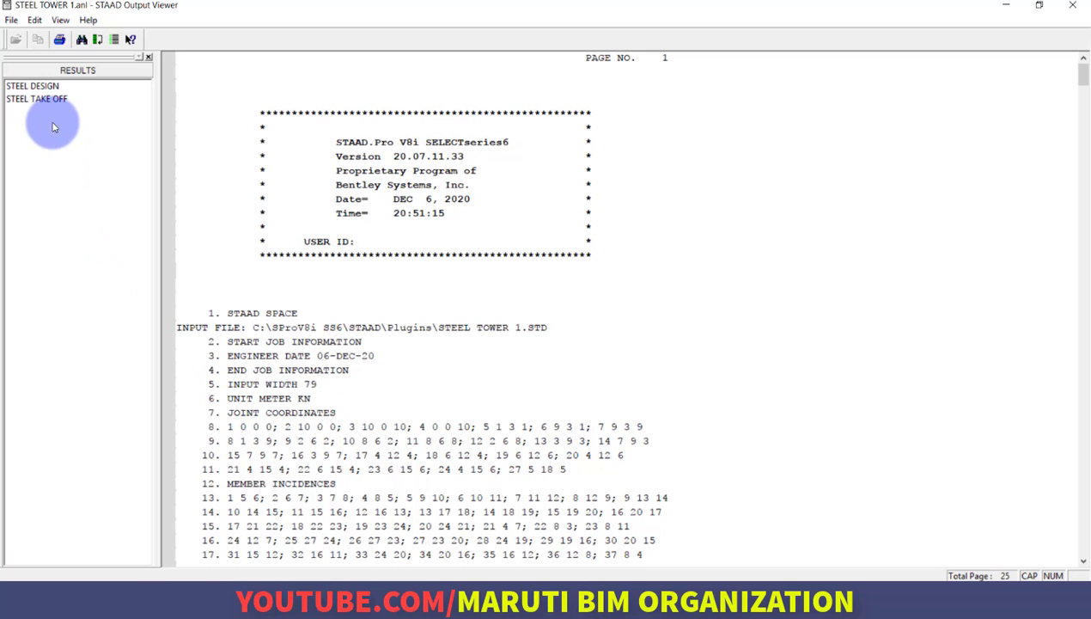
click(1072, 5)
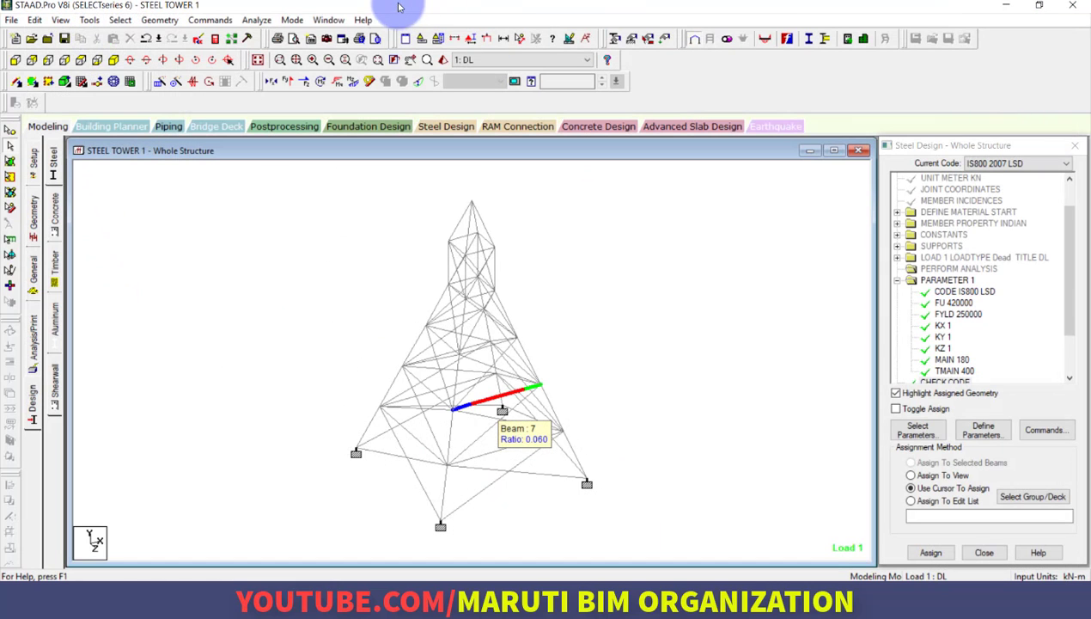
Run the analysis, continue to post-processing mode and open the report setup
click(256, 20)
click(267, 37)
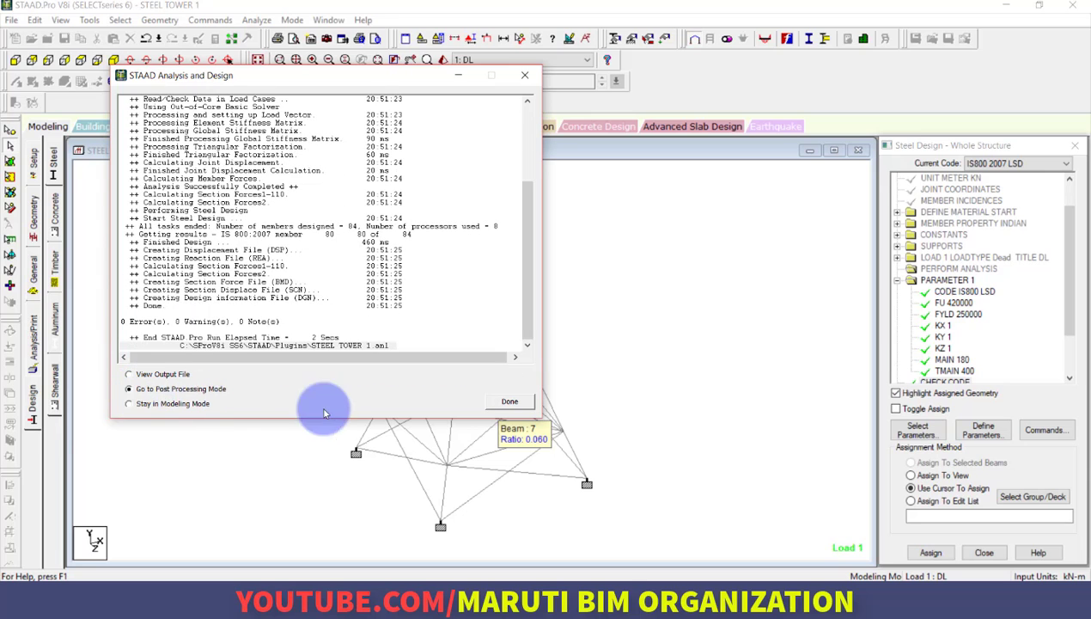
click(508, 401)
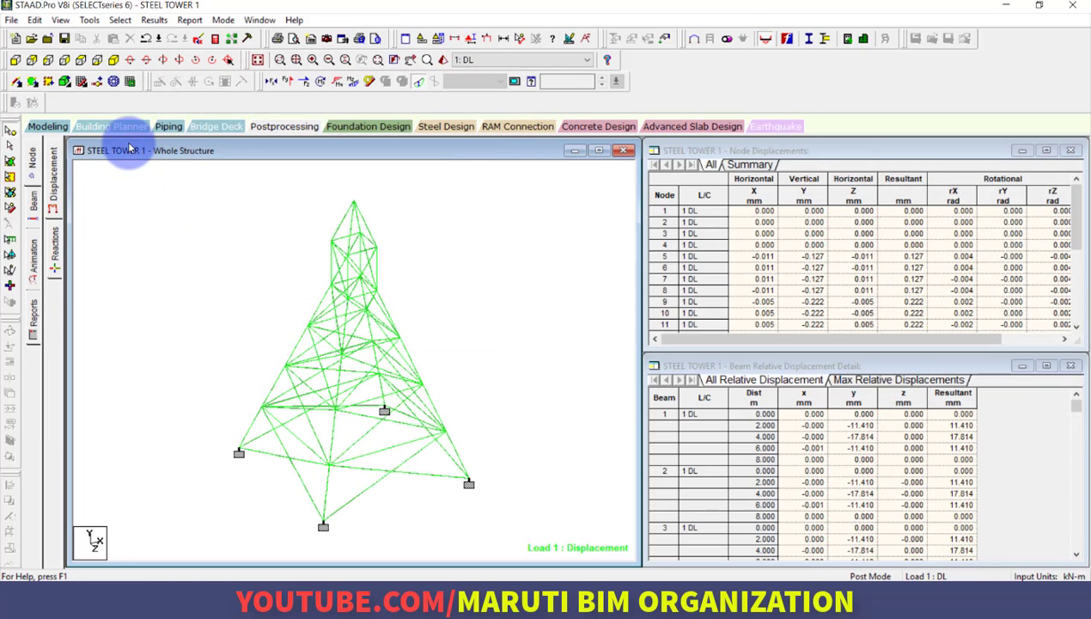
click(33, 316)
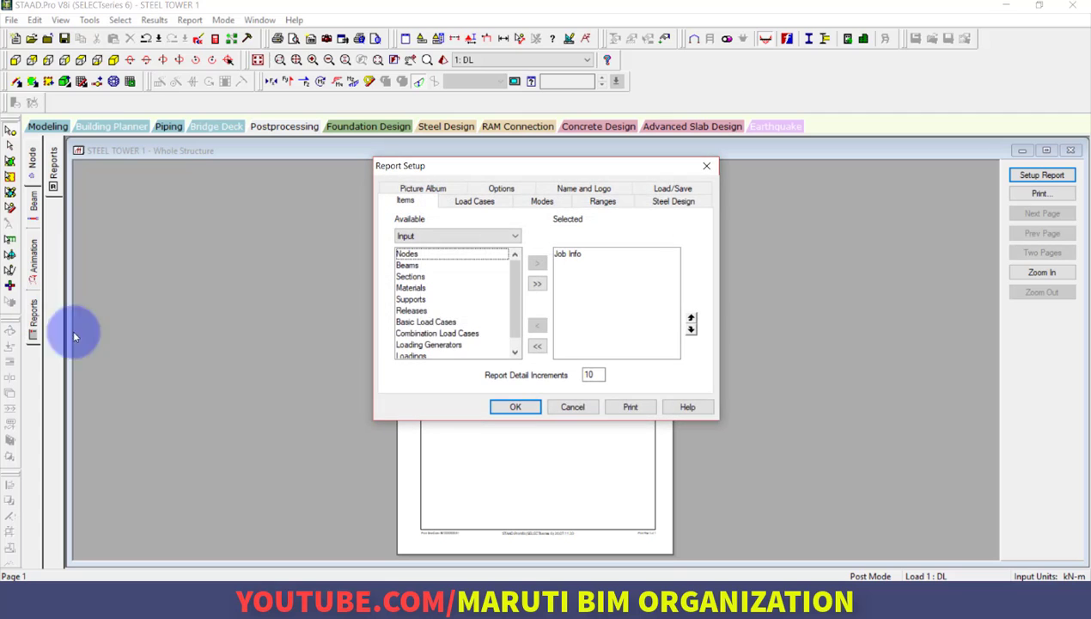
Add all available input items to the report, generate it and look through its pages
click(537, 284)
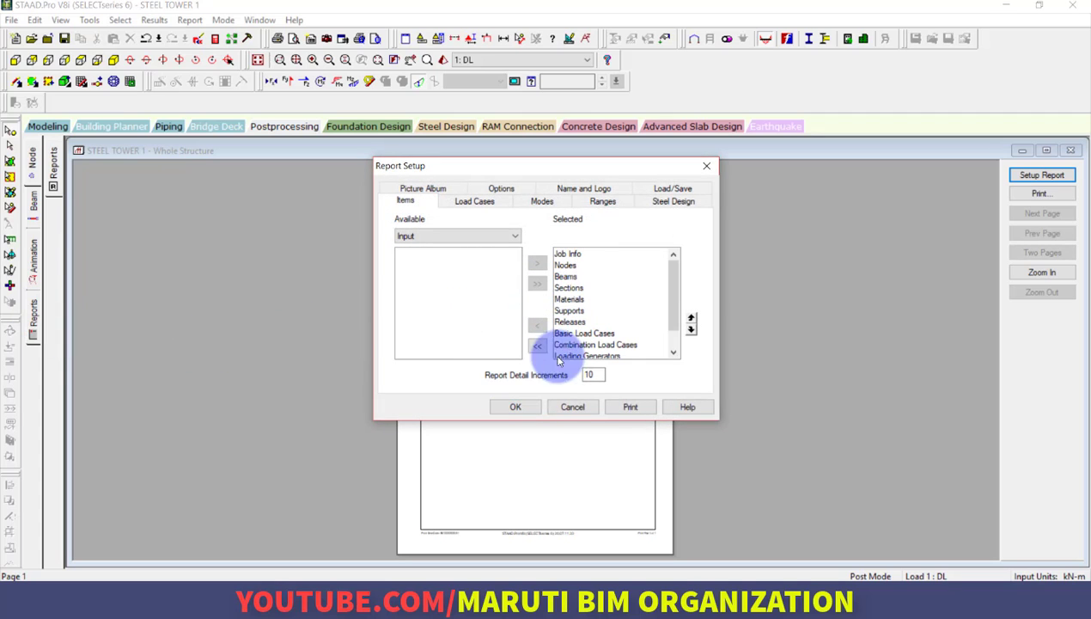
click(516, 407)
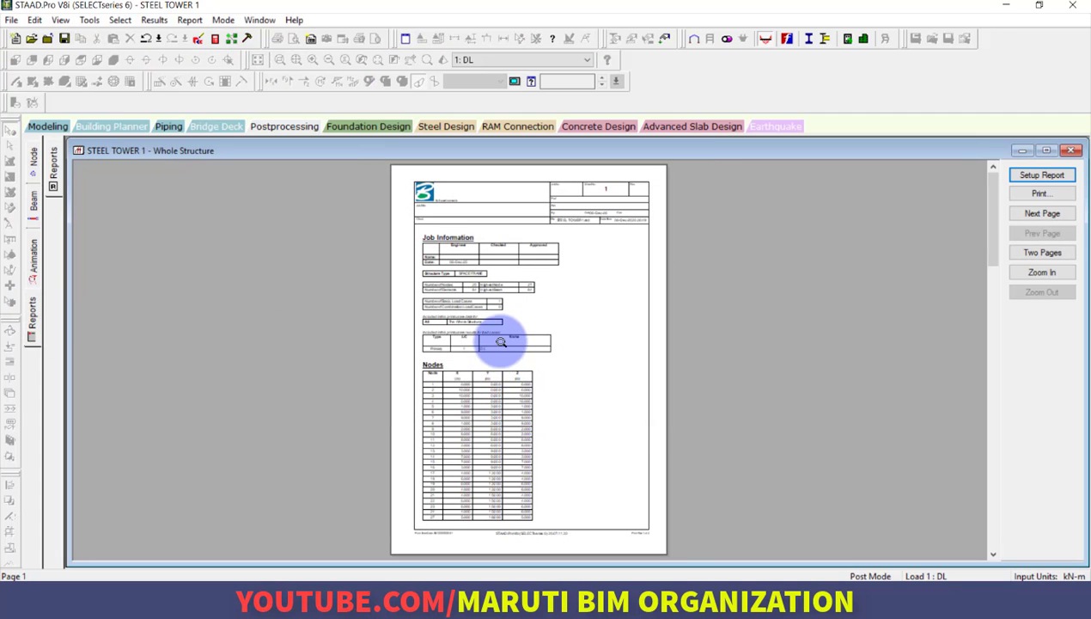
drag(995, 249, 992, 471)
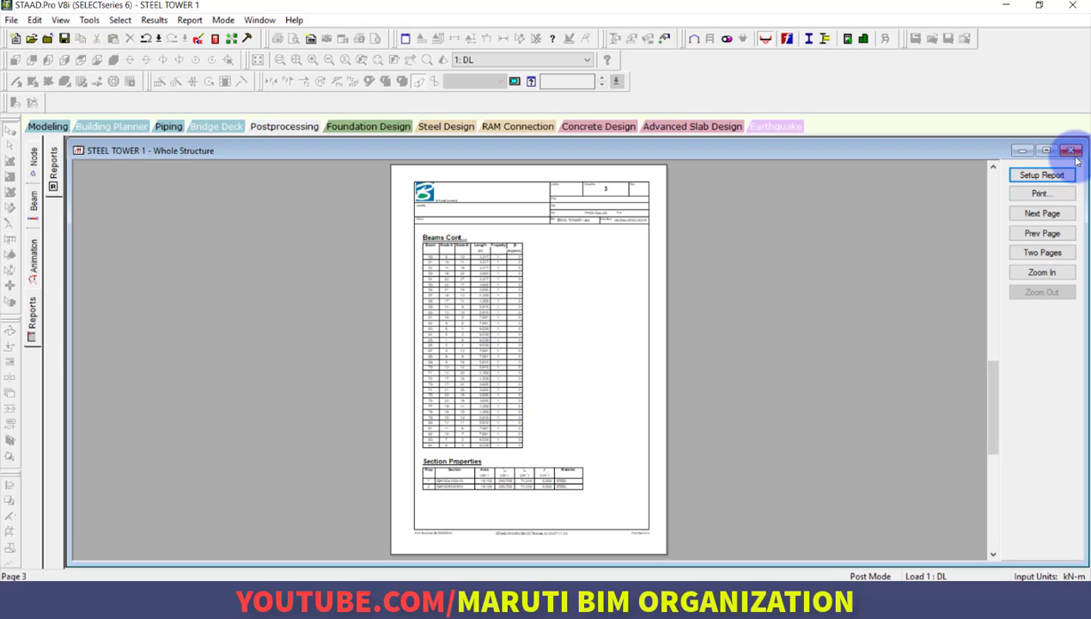
Switch to foundation design using all supports, include all load cases and launch STAAD.foundation
click(49, 128)
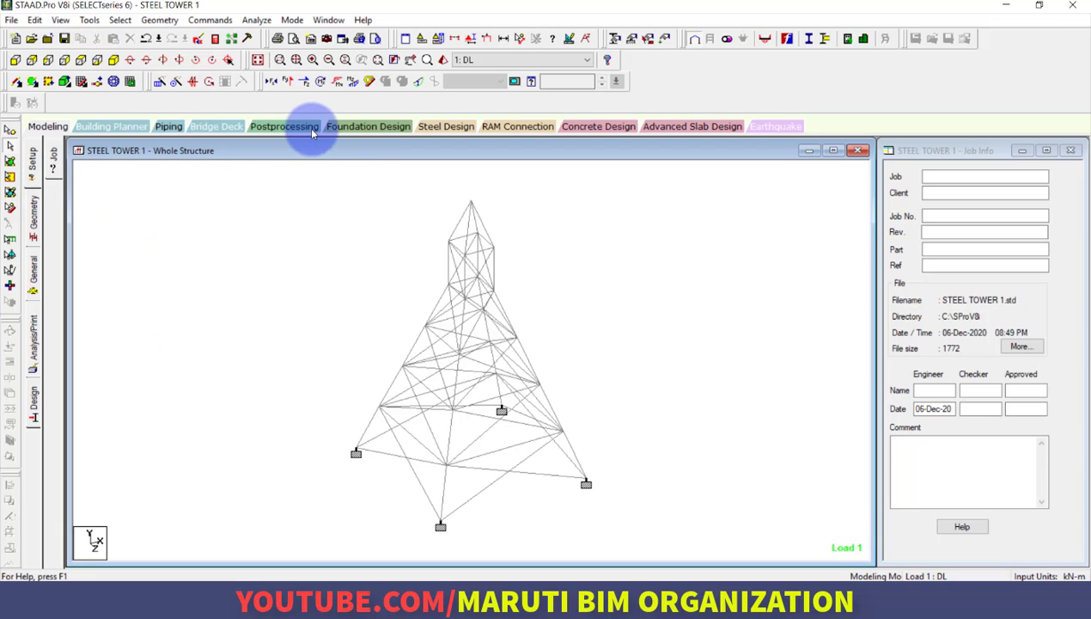
click(370, 126)
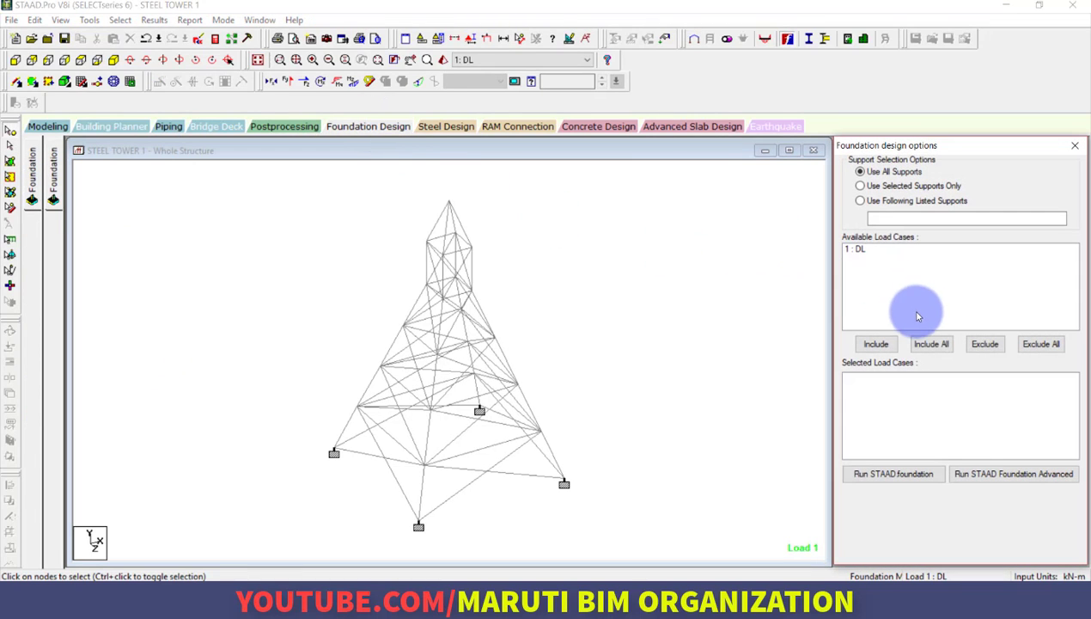
click(935, 344)
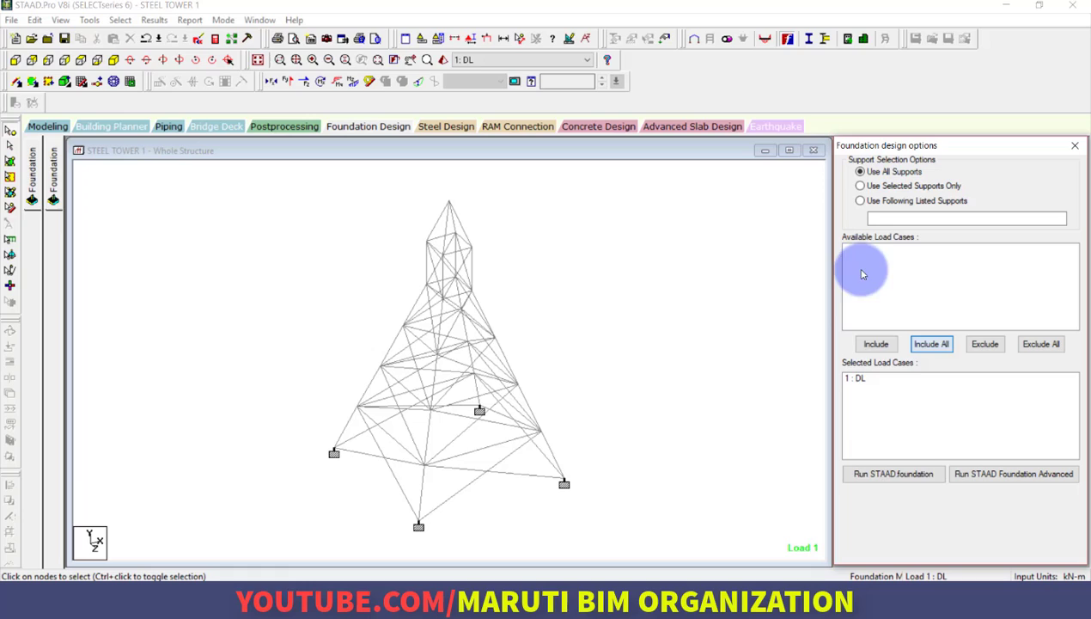
click(919, 478)
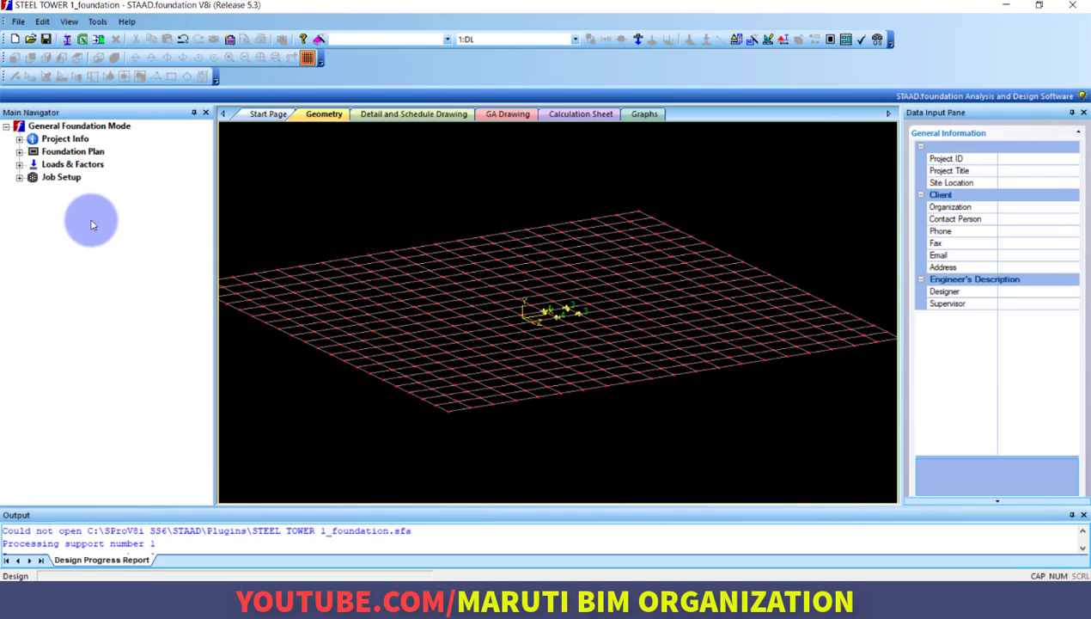
Start a new foundation job and name it STEEL TOWER
click(19, 177)
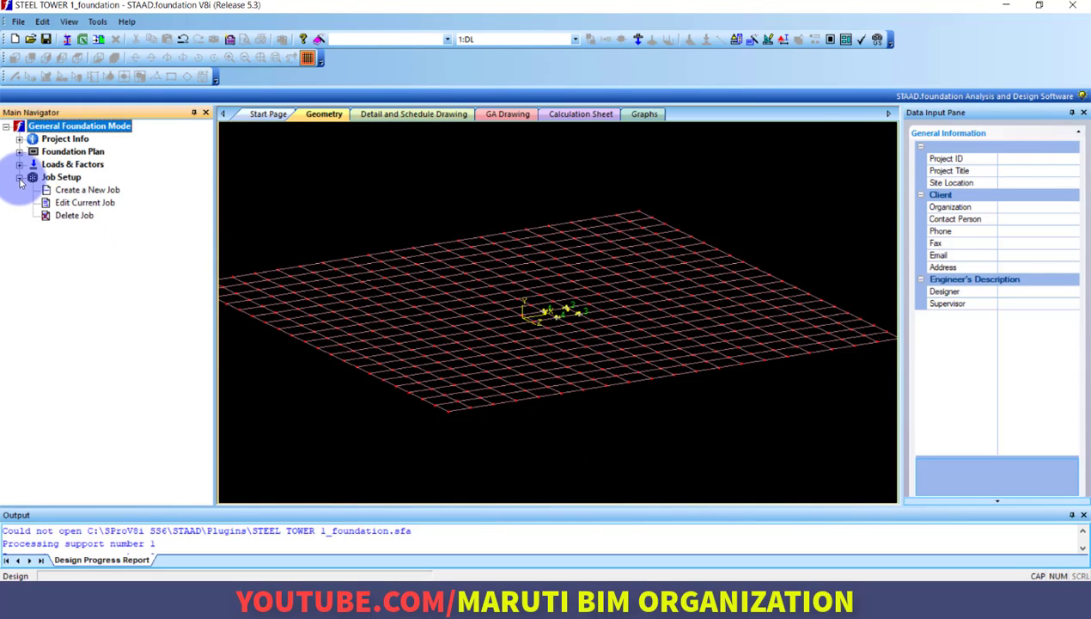
click(86, 189)
click(1034, 160)
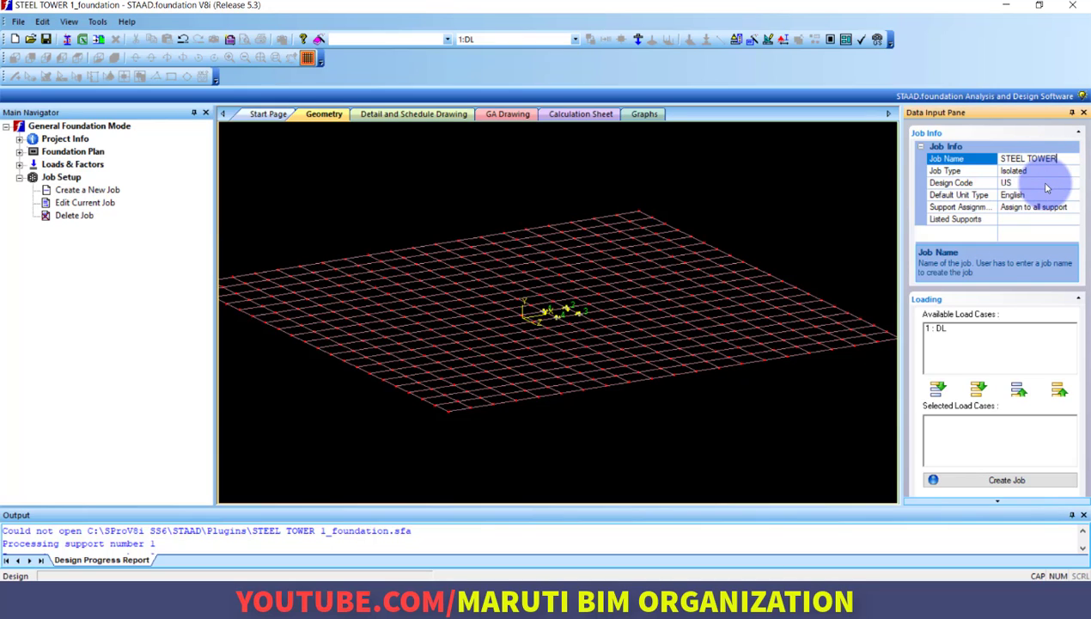
Set the job to the Indian design code with SI units, and create it with the DL load case included
click(1046, 184)
click(1051, 195)
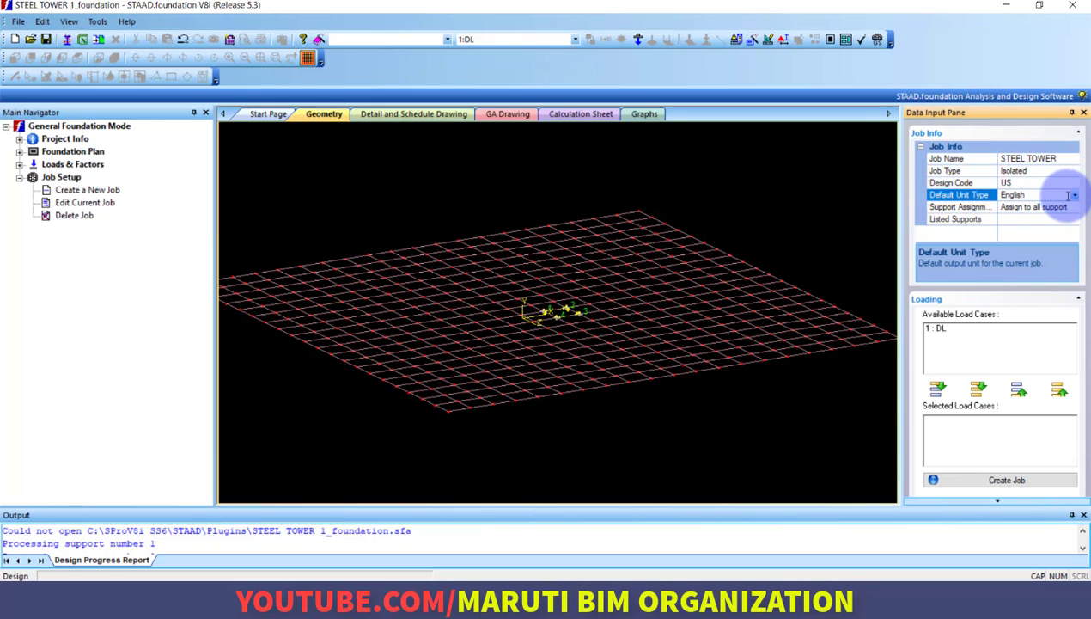
click(1068, 183)
click(1072, 171)
click(1074, 183)
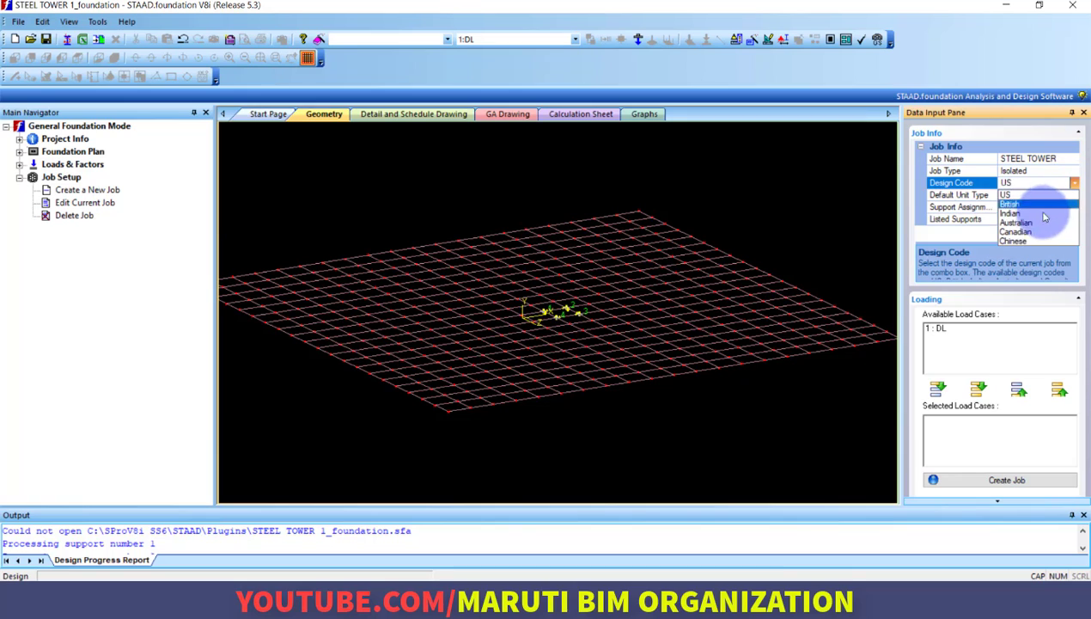
click(1045, 213)
click(1046, 193)
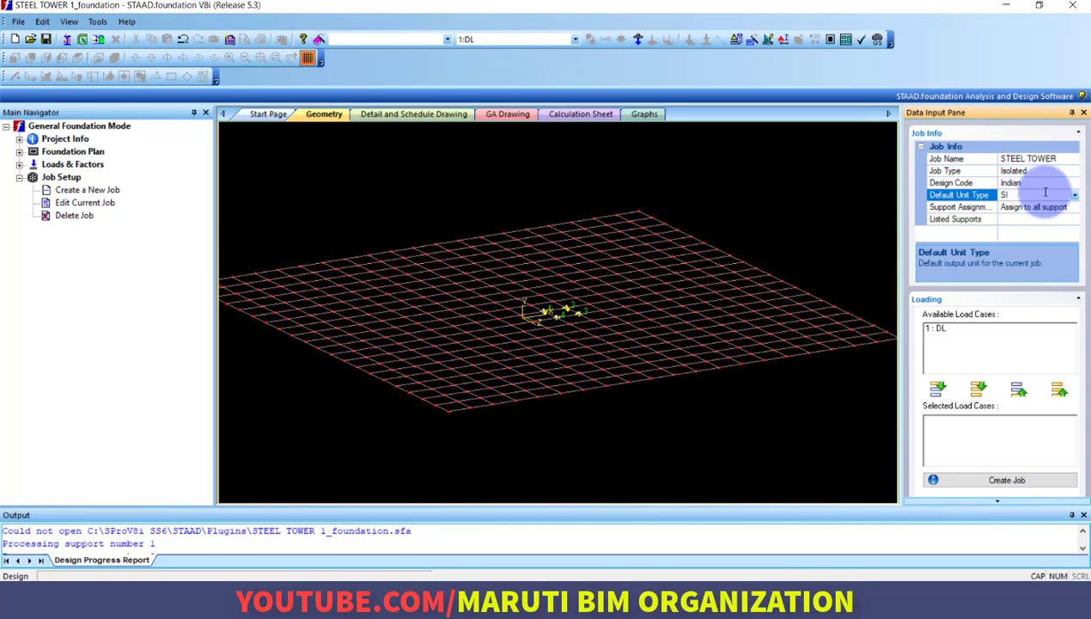
click(978, 388)
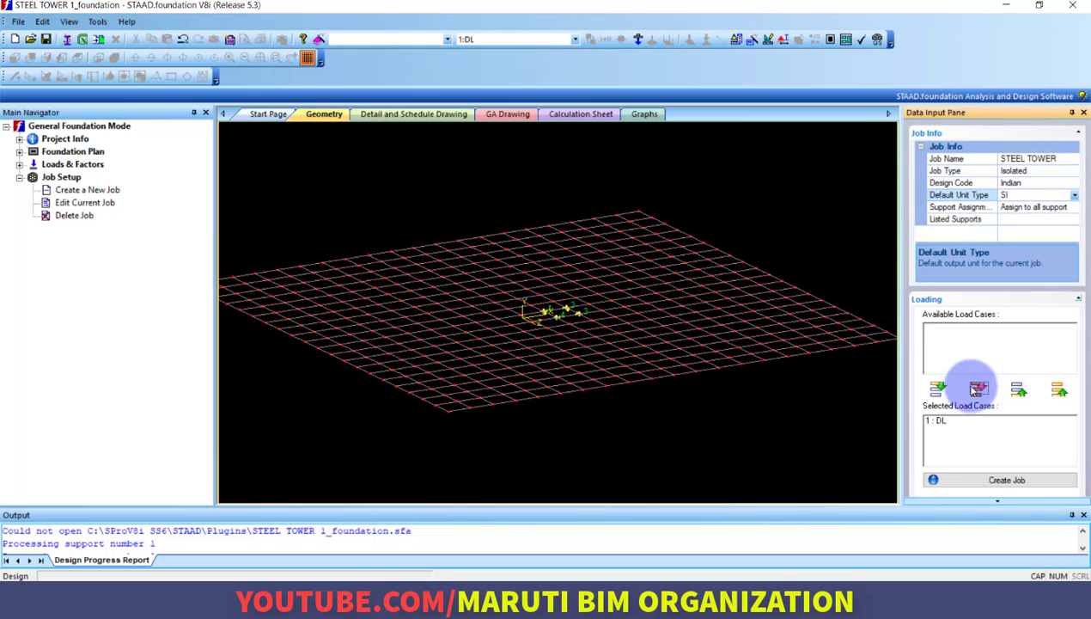
click(980, 488)
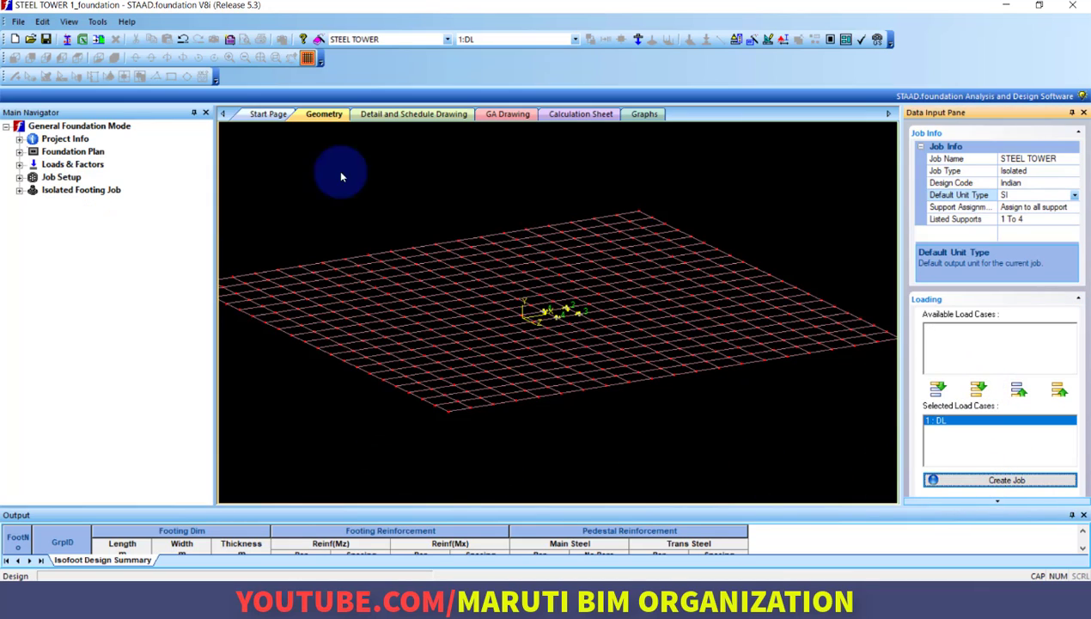
Check the isolated footing's concrete and rebar, footing geometry, and sliding and overturning parameters, and run the design
click(20, 191)
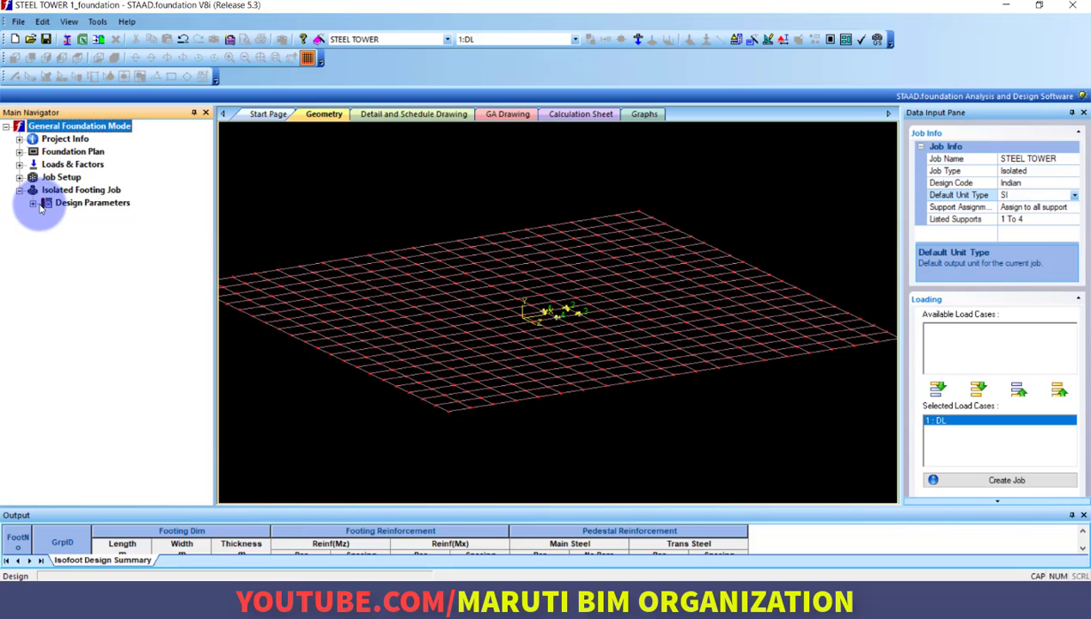
click(32, 203)
click(101, 215)
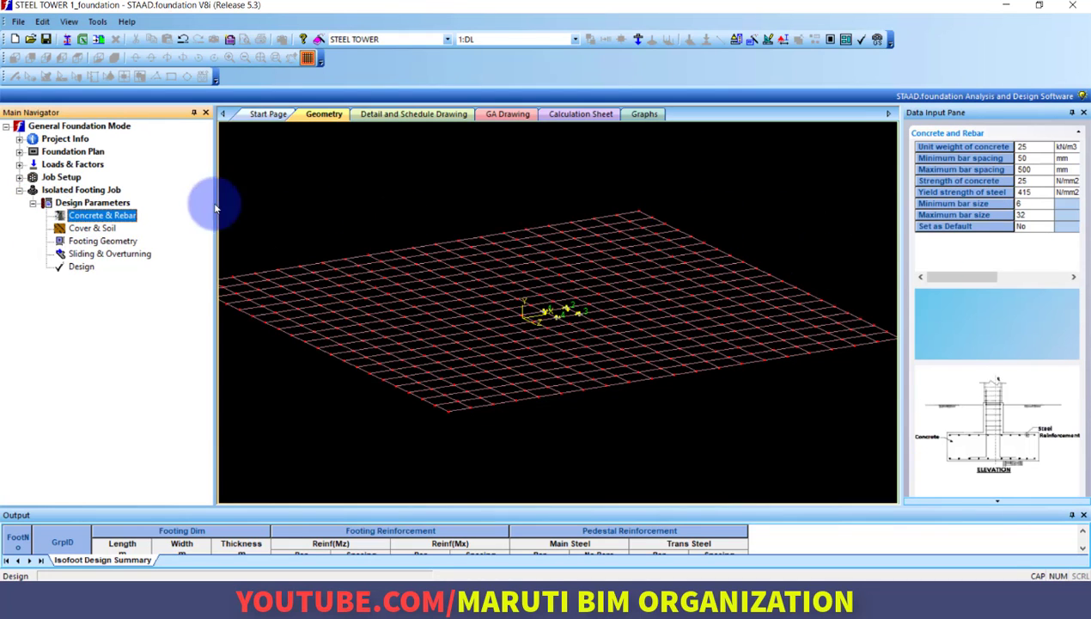
click(102, 241)
click(94, 254)
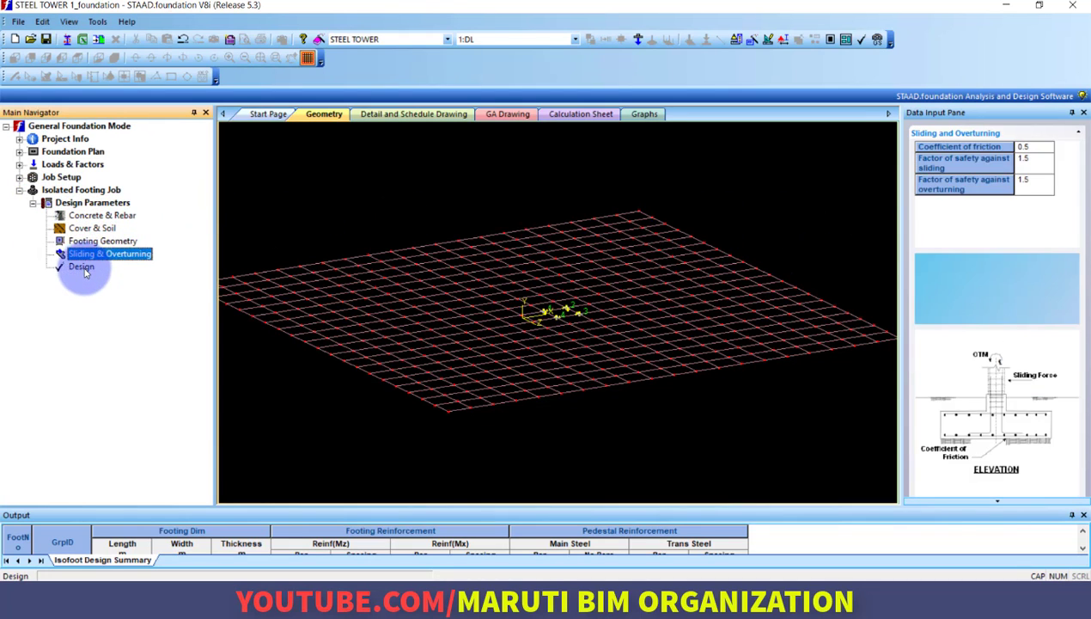
click(83, 267)
click(541, 324)
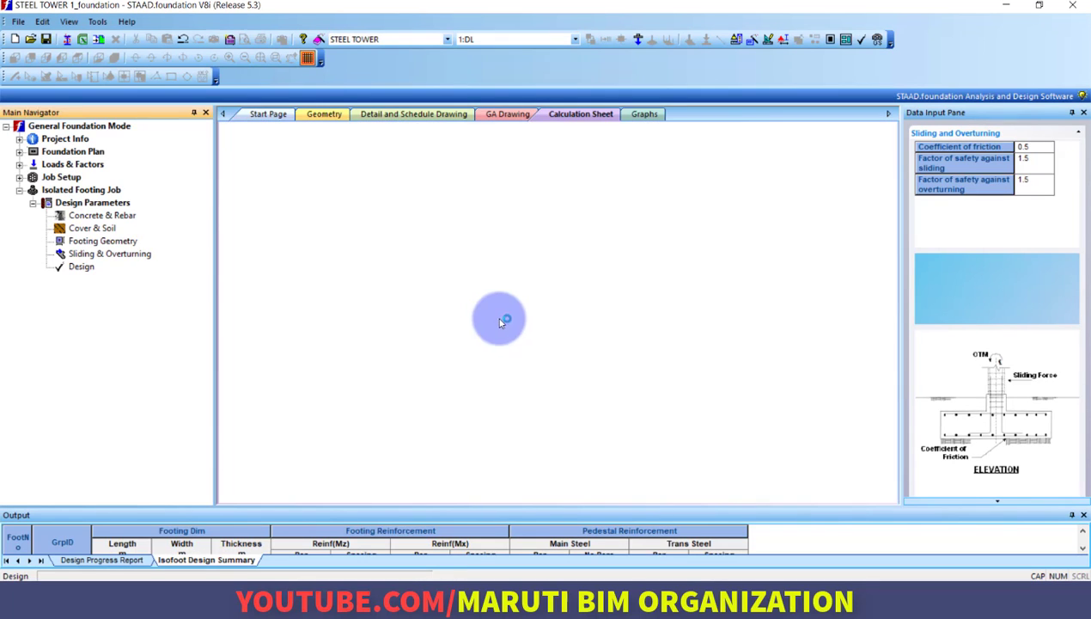
Look over the footing summary tables in the calculation sheet and jump to the design for Isolated Footing 1
scroll(559, 274, down, 3)
scroll(559, 258, up, 3)
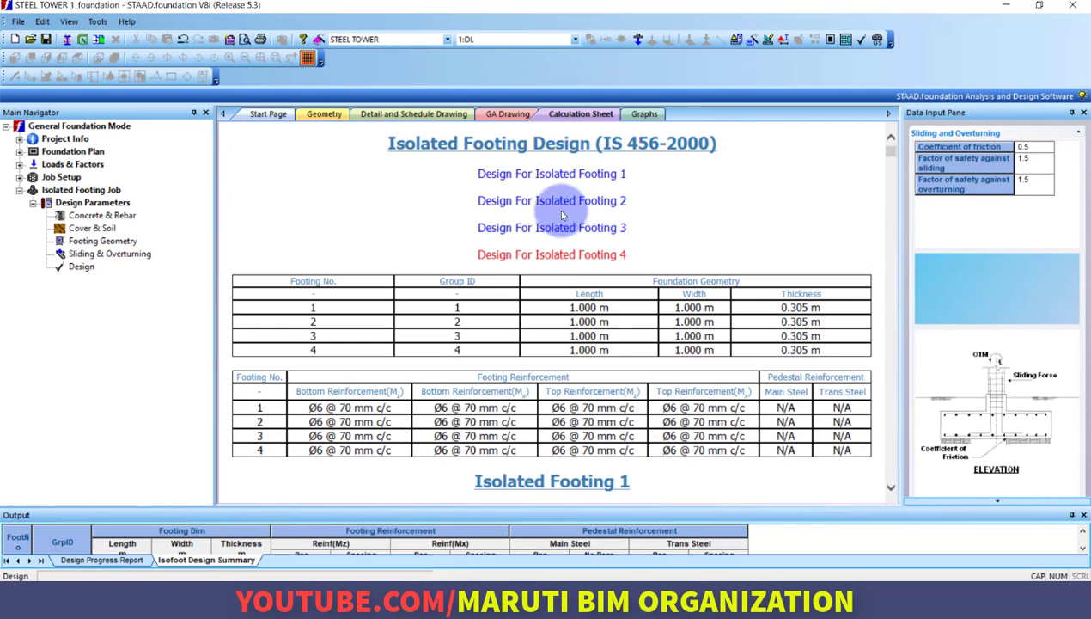
scroll(563, 219, down, 10)
scroll(566, 222, up, 10)
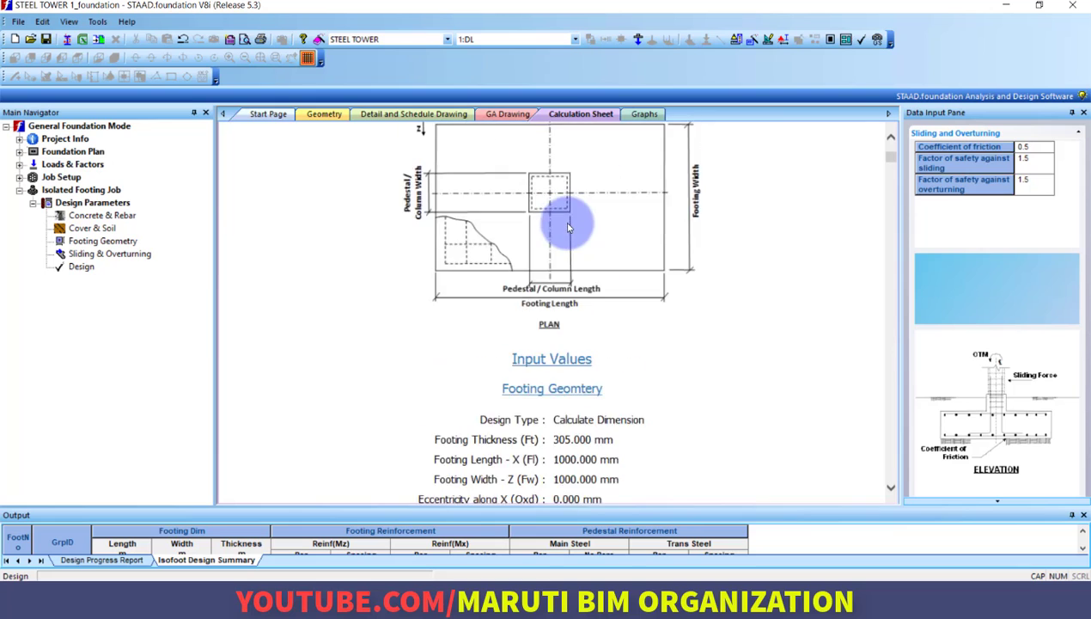
click(581, 175)
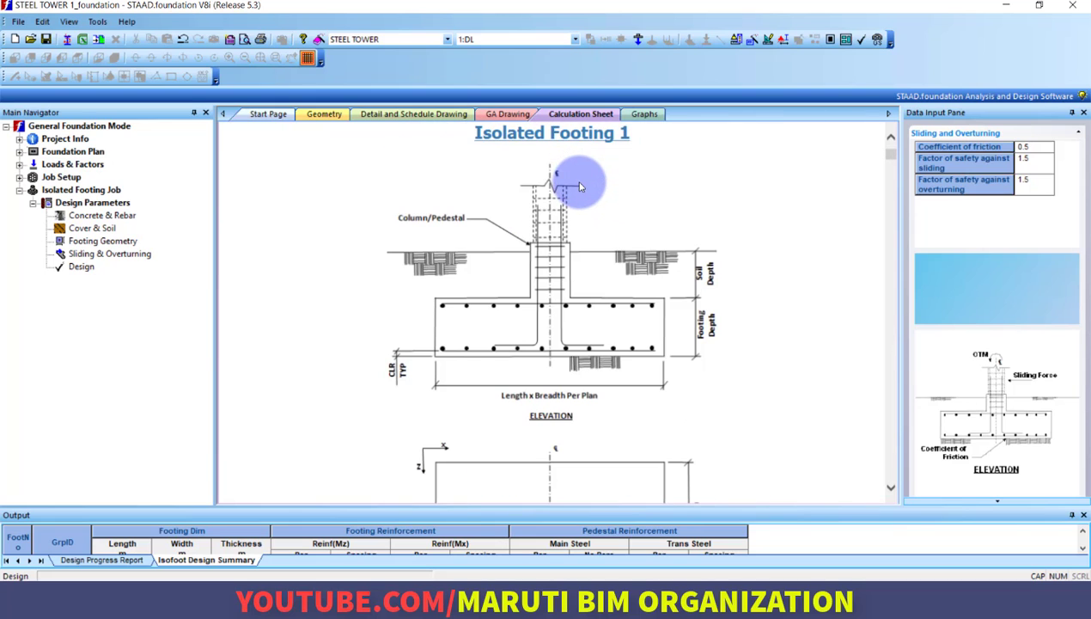
View the footing's detail drawing and the GA drawing, and return to the calculation sheet
click(446, 114)
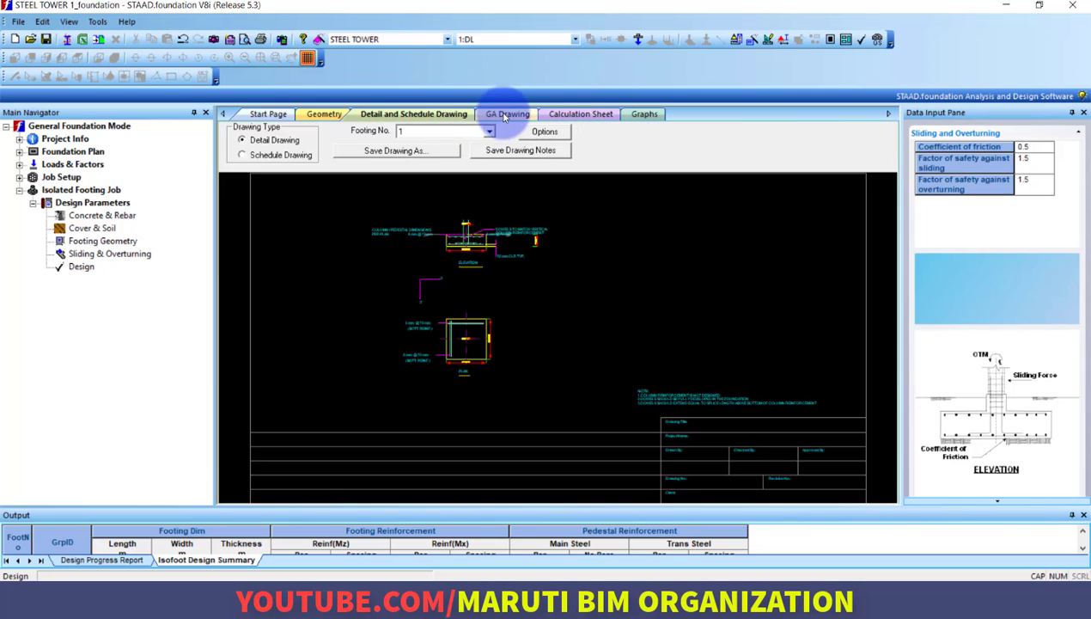
click(507, 114)
click(578, 113)
Examine the calculation sheet's reinforcement design, bar size, shear and moment checks, and applied load tables
scroll(578, 231, down, 10)
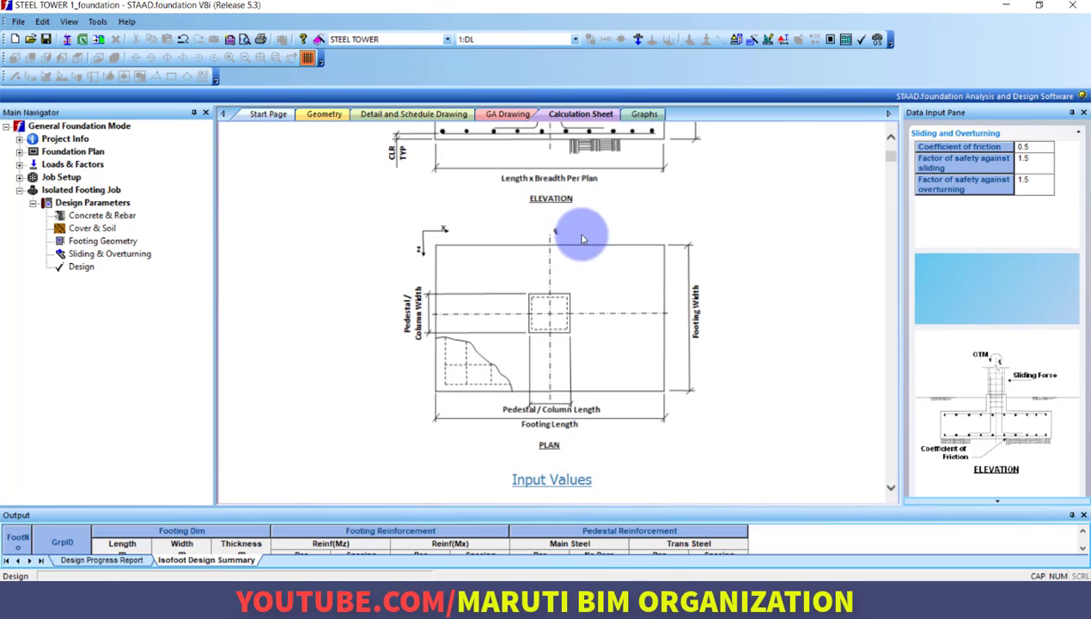
drag(890, 160, 890, 477)
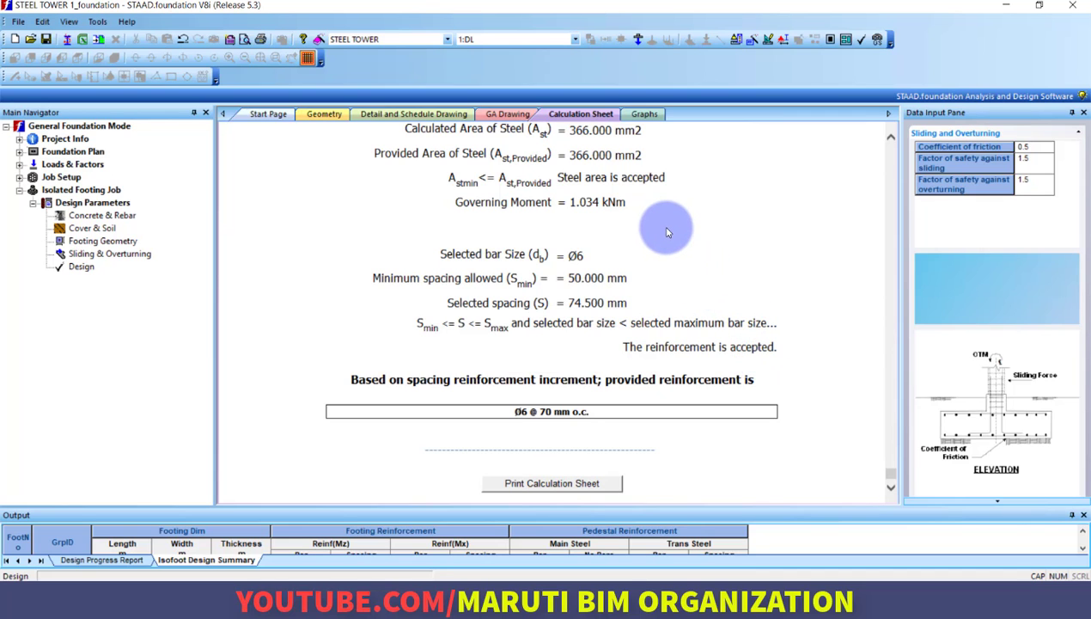
scroll(667, 230, down, 10)
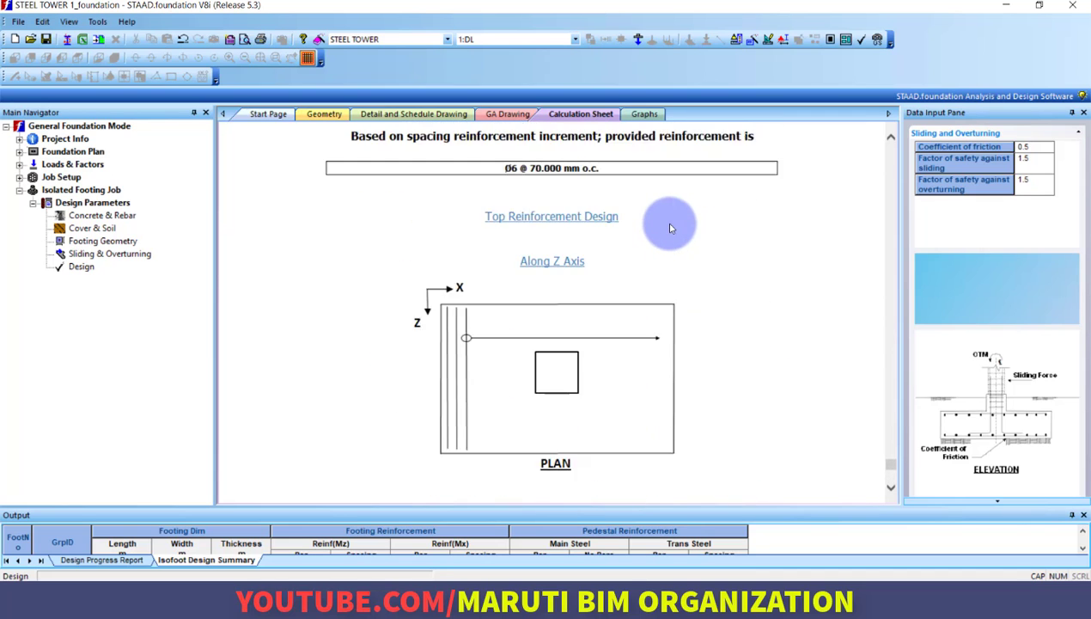
scroll(671, 228, down, 15)
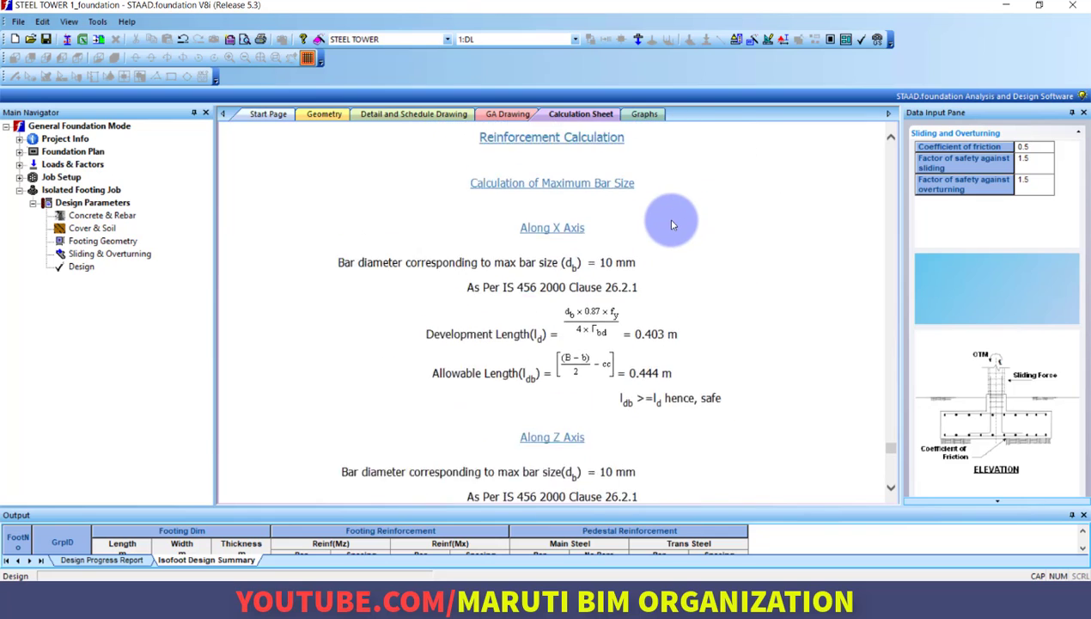
scroll(673, 225, up, 10)
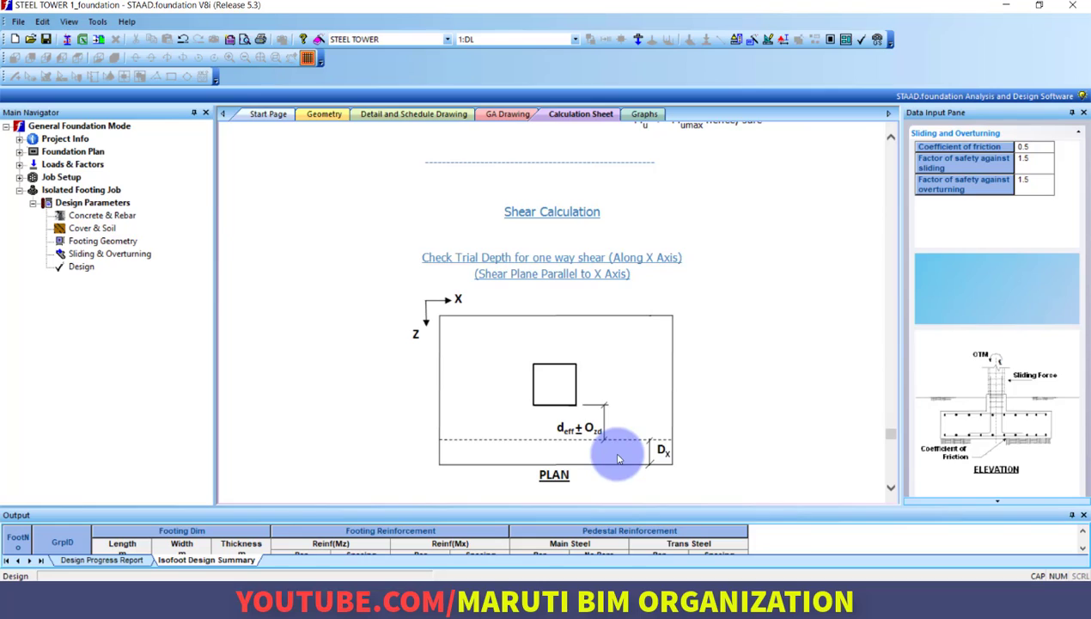
scroll(707, 433, up, 12)
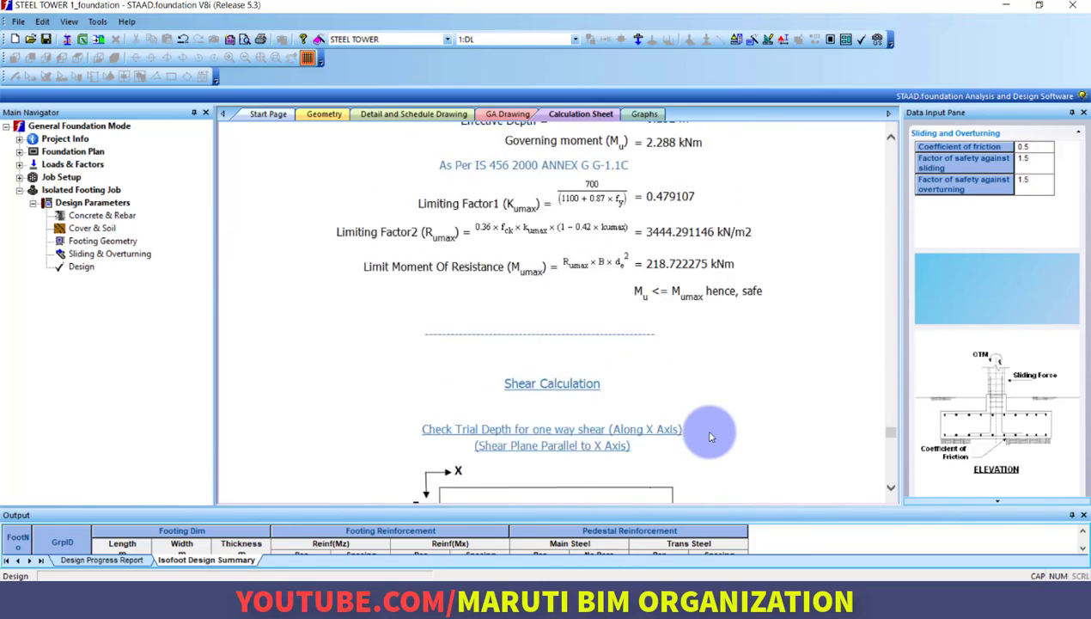
scroll(718, 434, up, 15)
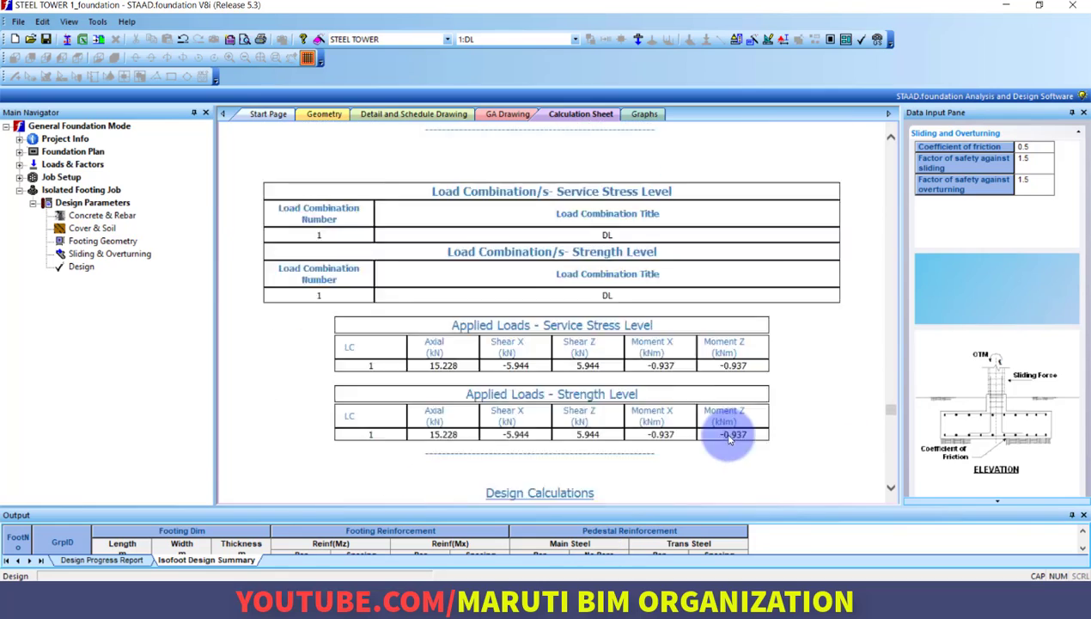